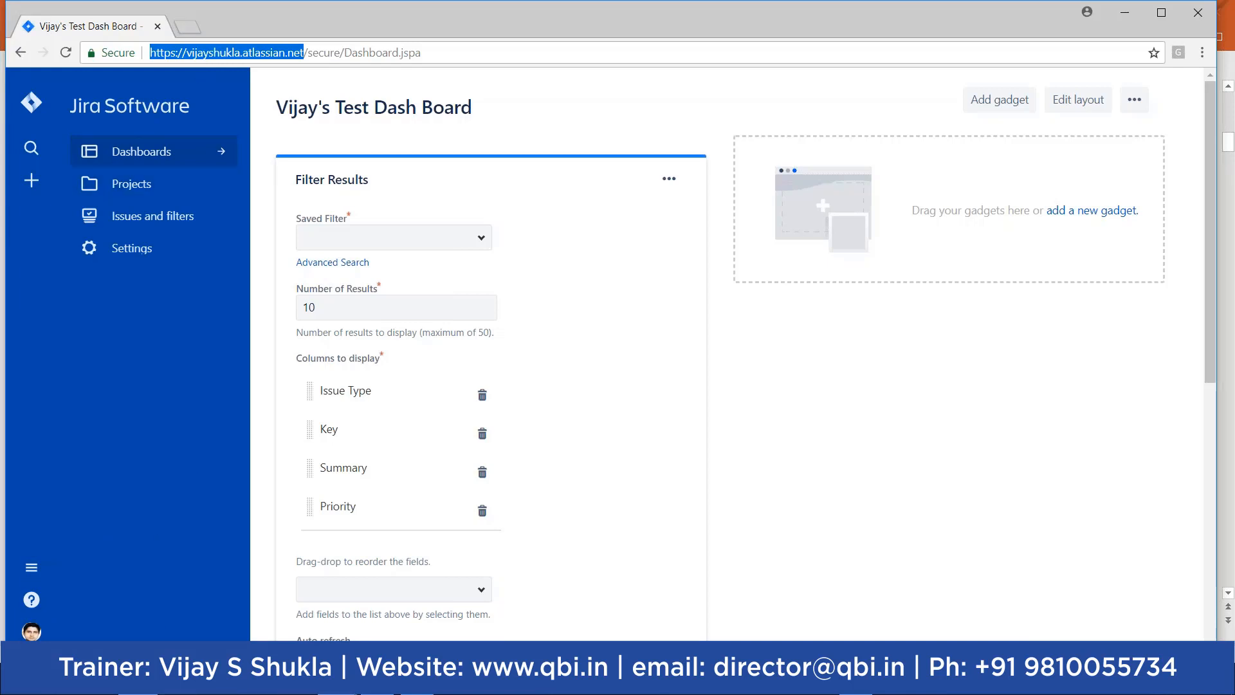
# Step: Show slide 4, 'Activity2 : View Your Profile', in PowerPoint, then return to the Jira dashboard
pyautogui.moveTo(337, 682)
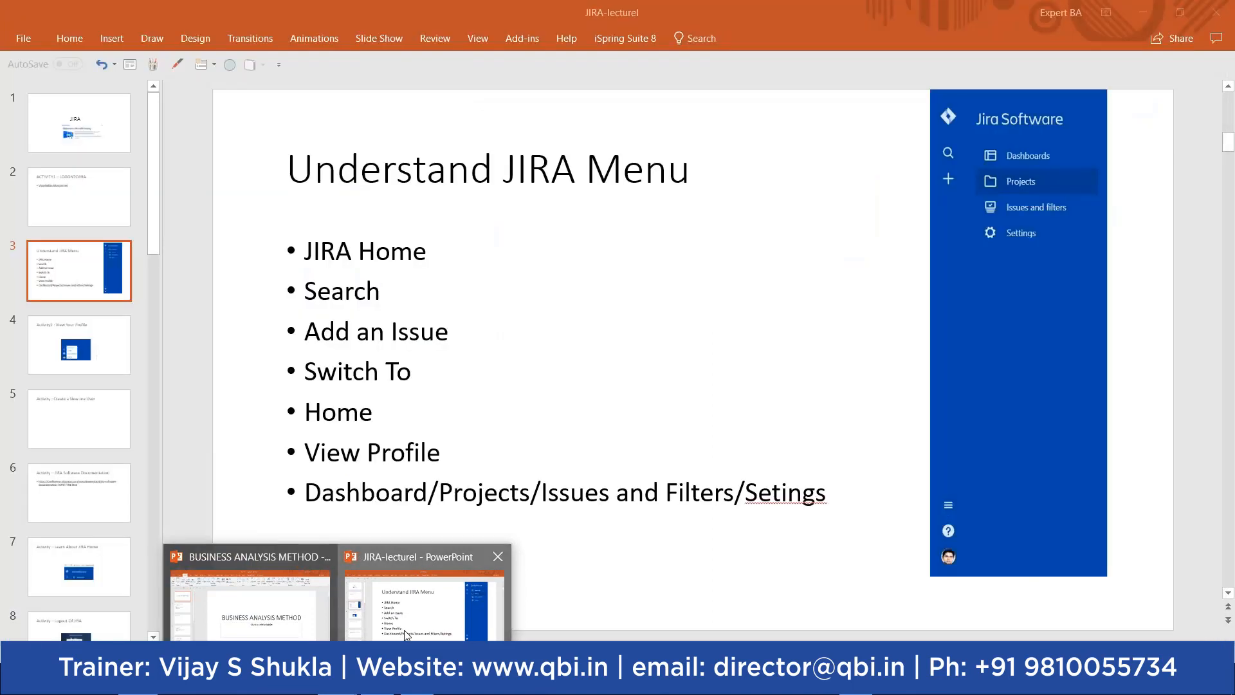
pyautogui.click(405, 634)
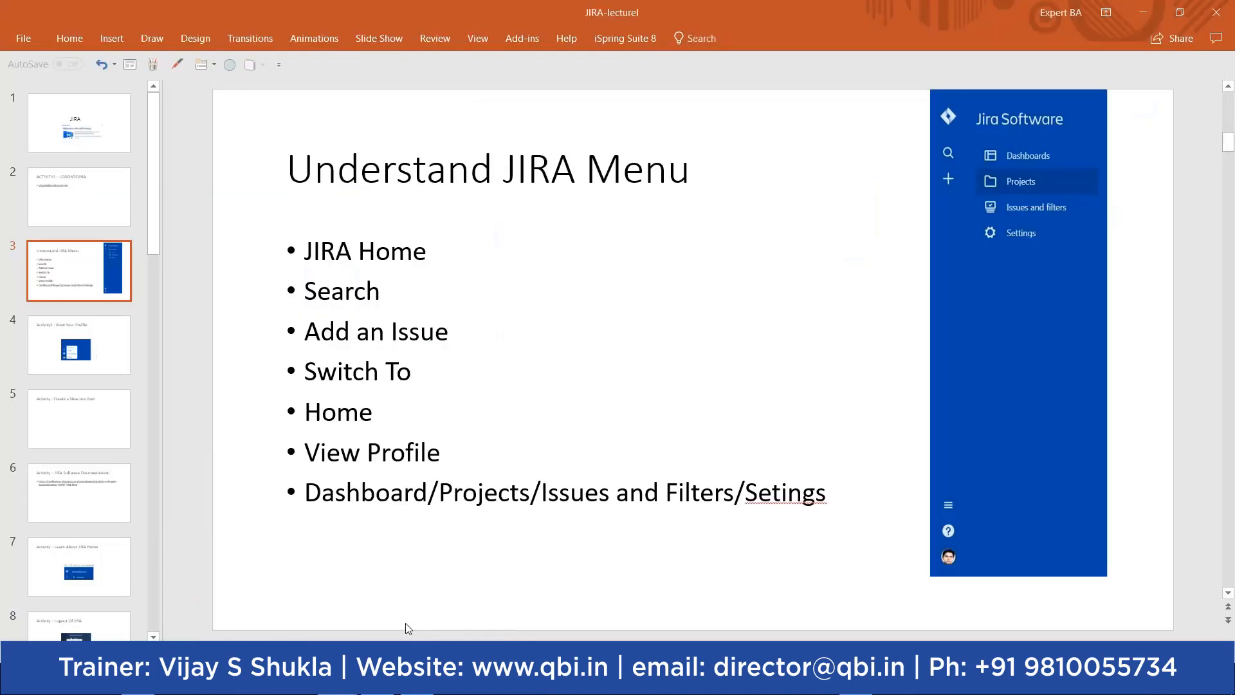
pyautogui.click(99, 361)
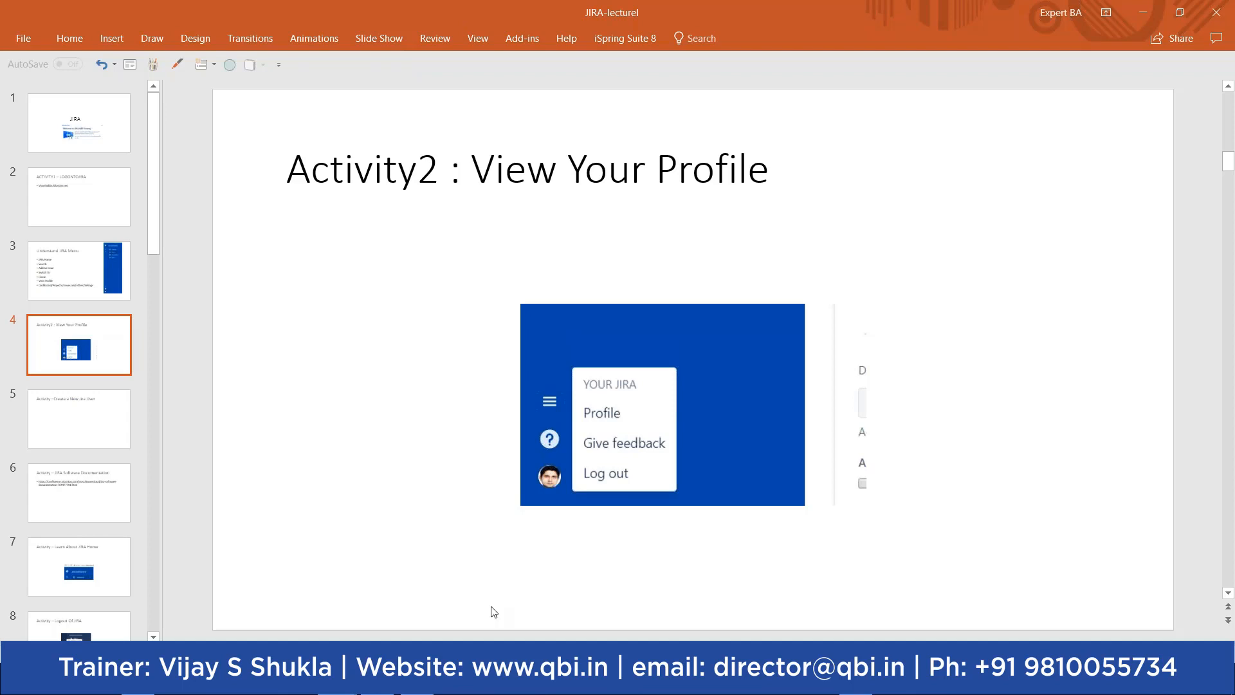
pyautogui.click(139, 680)
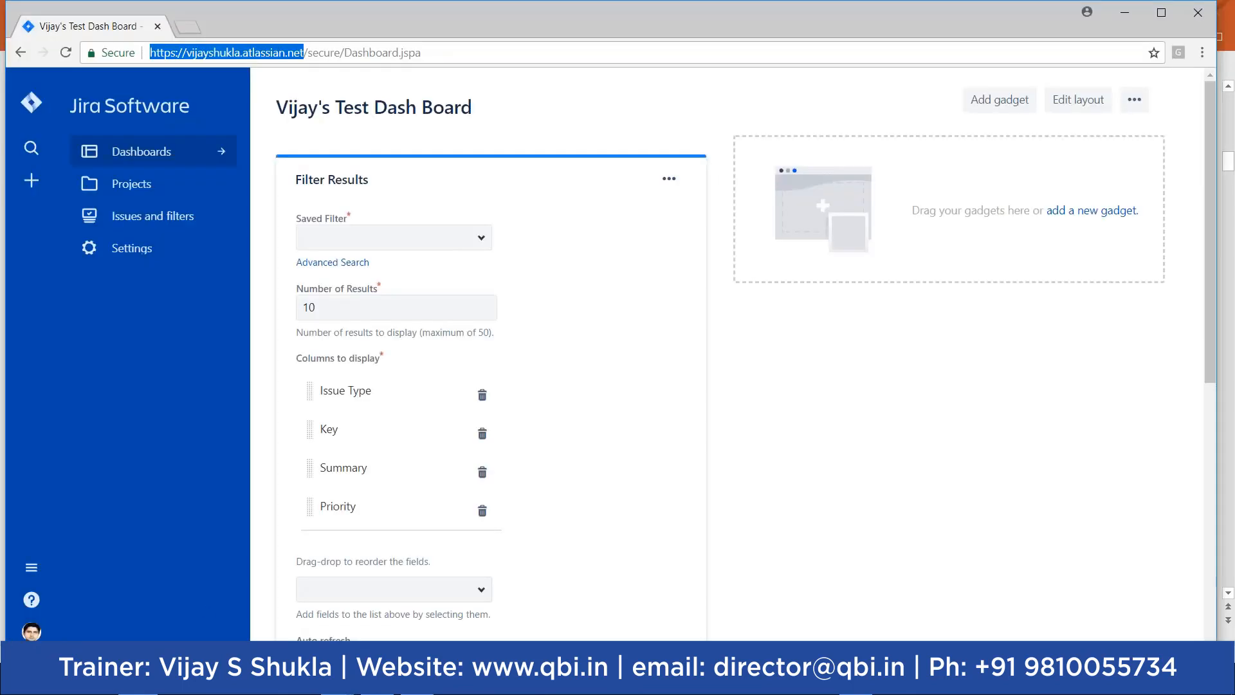
# Step: Open your Jira profile page from the avatar menu and review its groups and preferences before returning to the slides
pyautogui.click(33, 634)
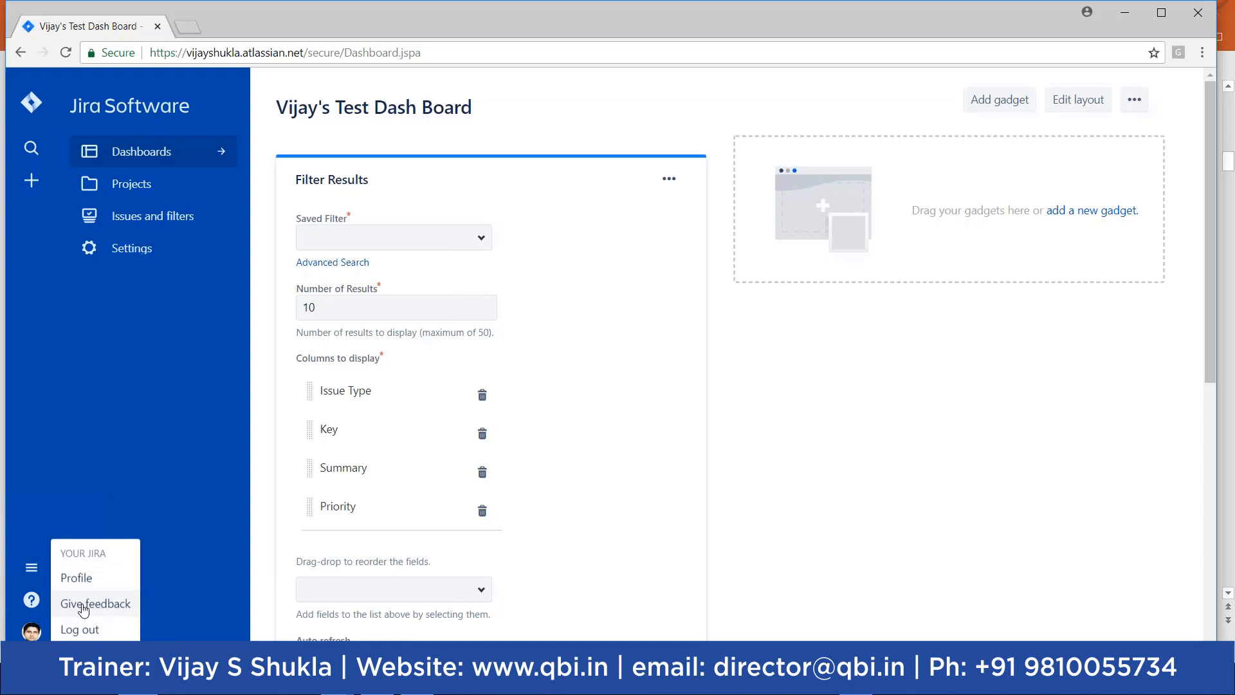
pyautogui.click(80, 581)
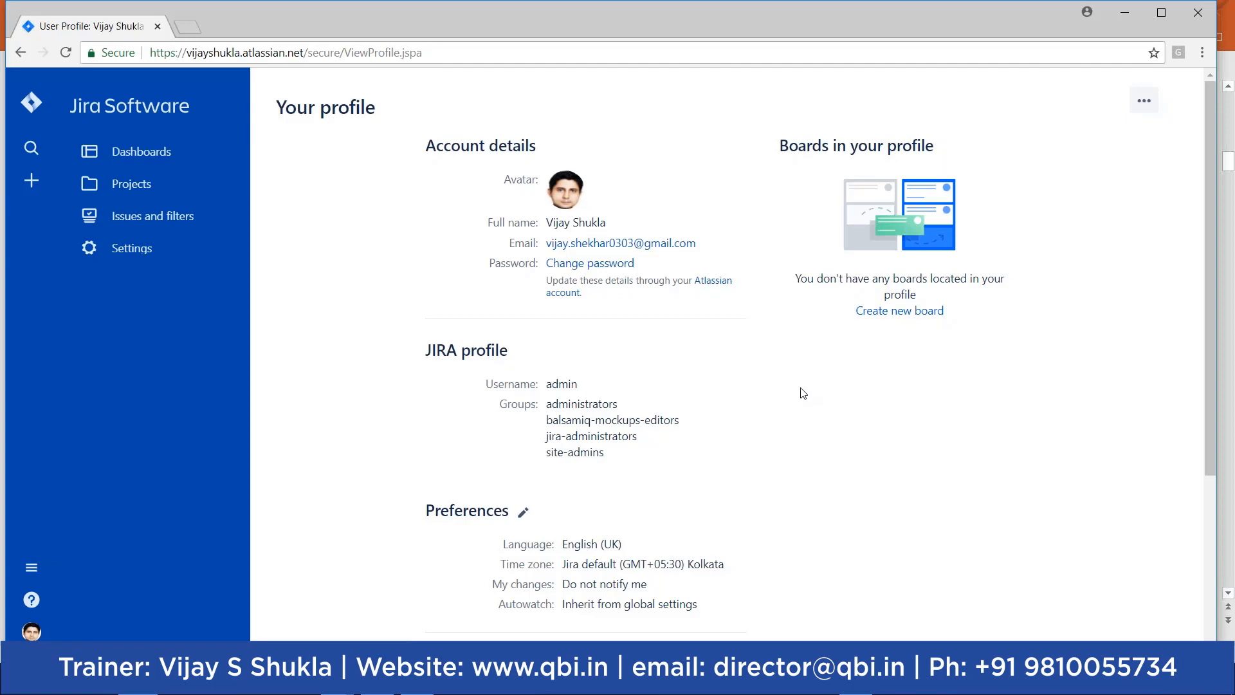
pyautogui.moveTo(1211, 415); pyautogui.dragTo(1192, 600)
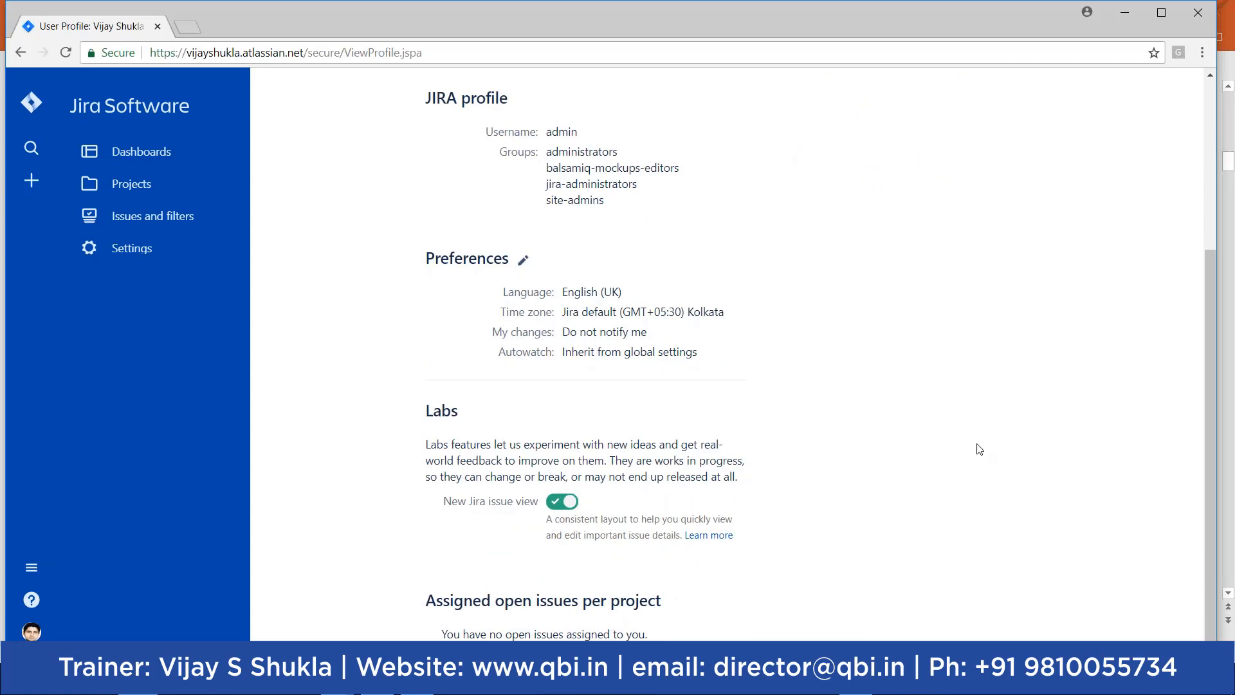
pyautogui.moveTo(1206, 320); pyautogui.dragTo(1201, 115)
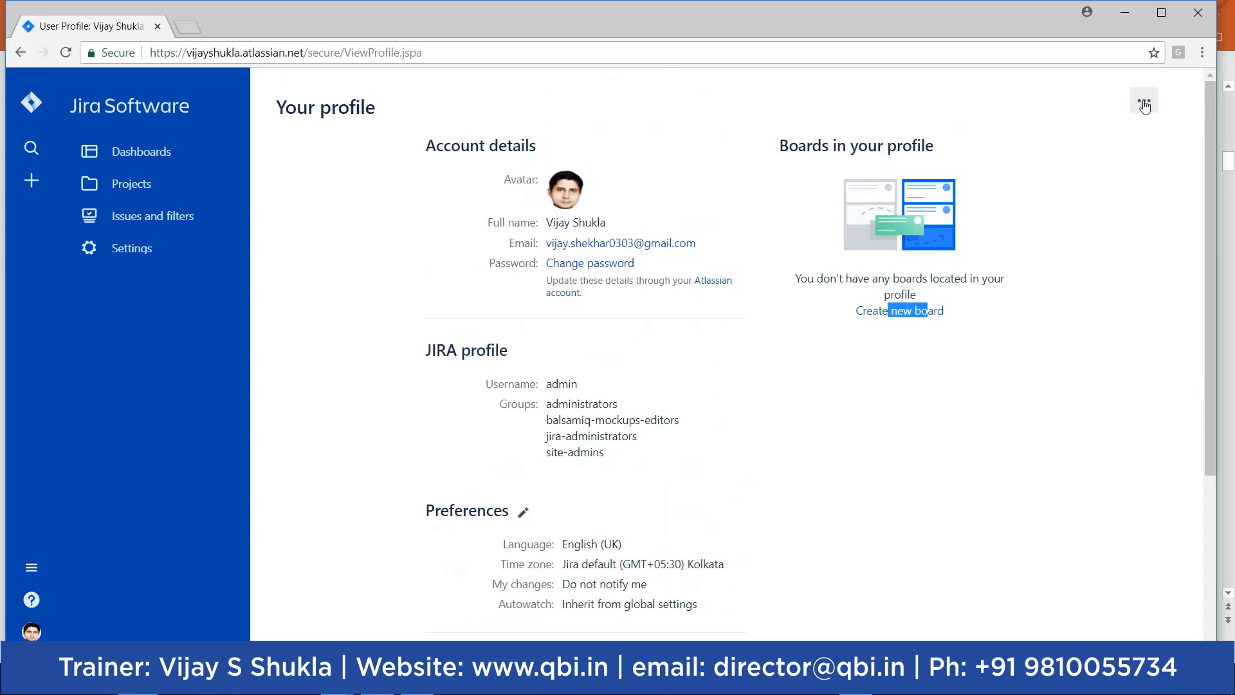
pyautogui.click(1145, 78)
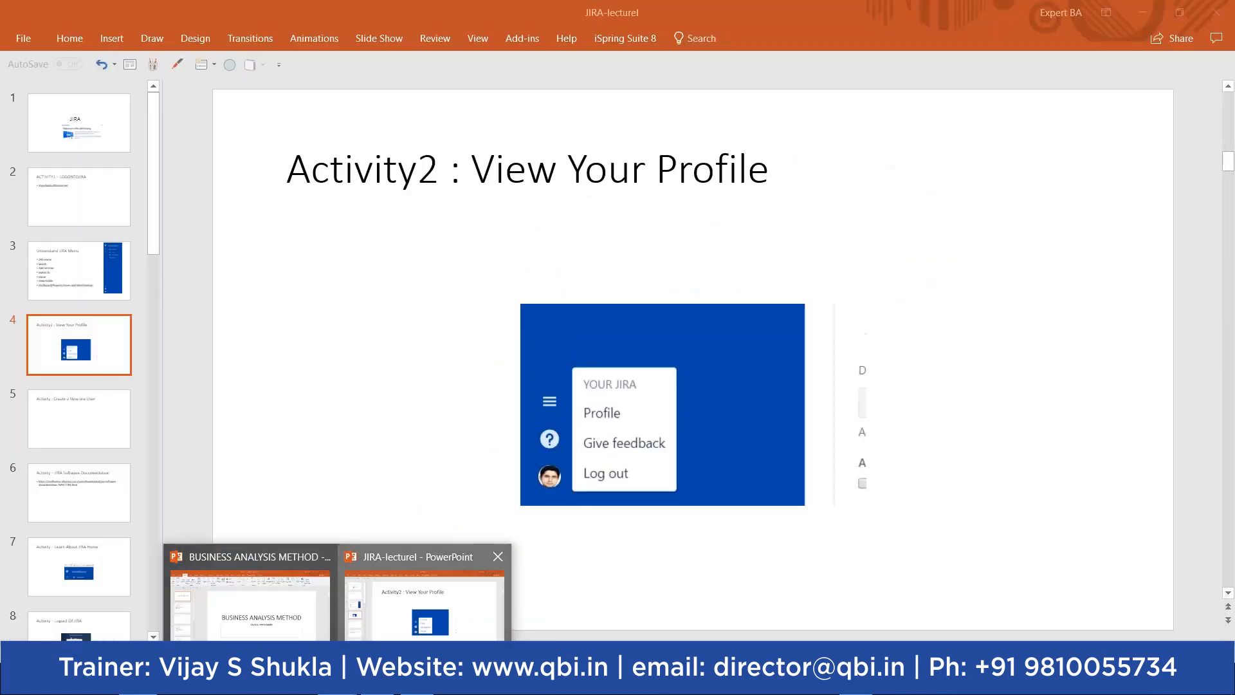
pyautogui.click(397, 583)
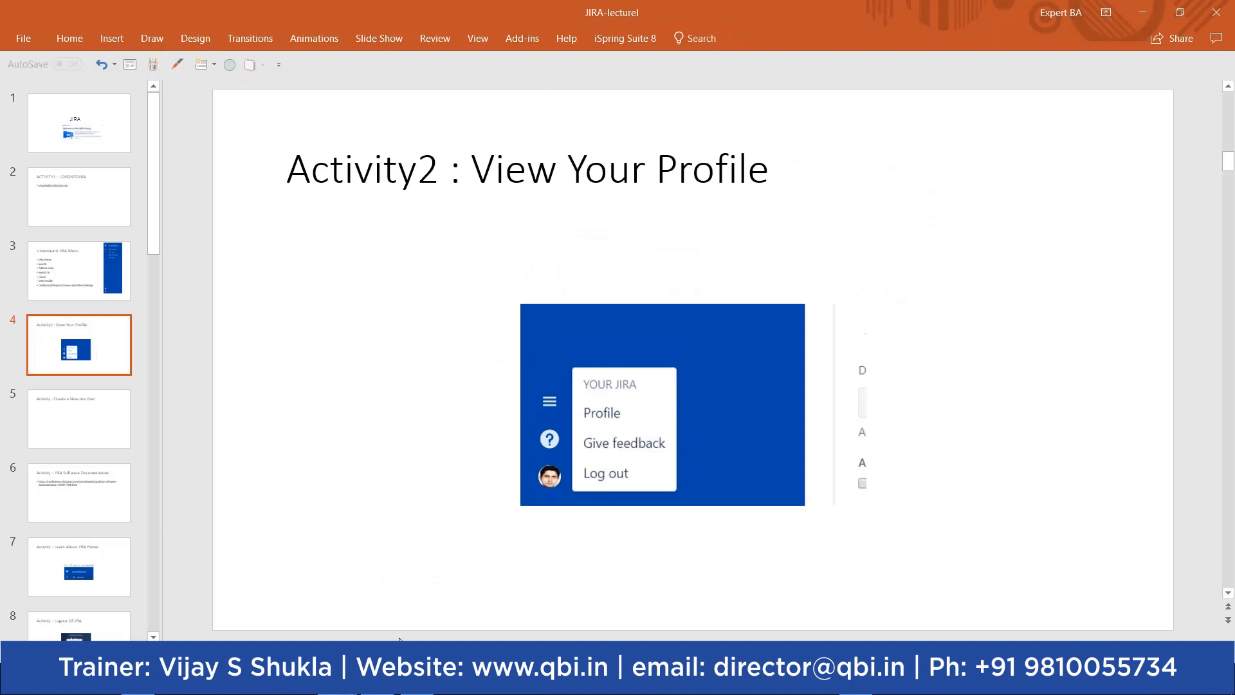
# Step: Scroll the slide thumbnails down to the 'Activity : Create a New Jira User' slide
pyautogui.scroll(-1, 527, 530)
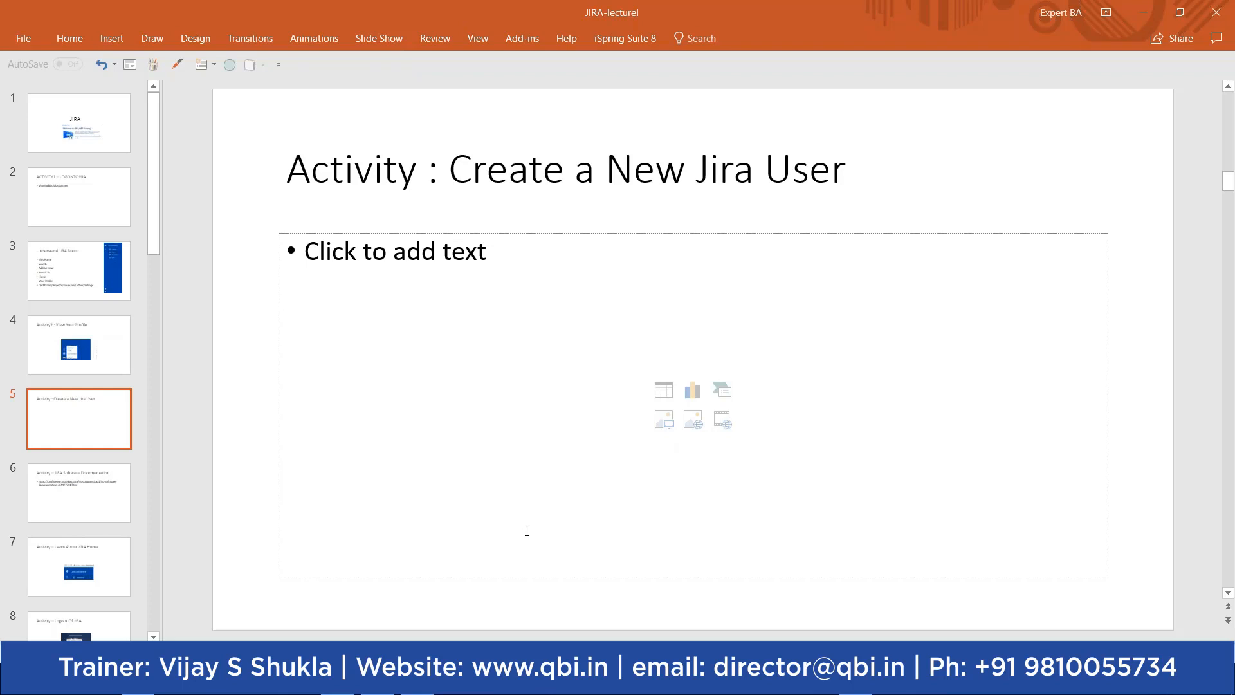
# Step: Back in the Jira profile window, go to Site administration through the app switcher menu
pyautogui.moveTo(140, 681)
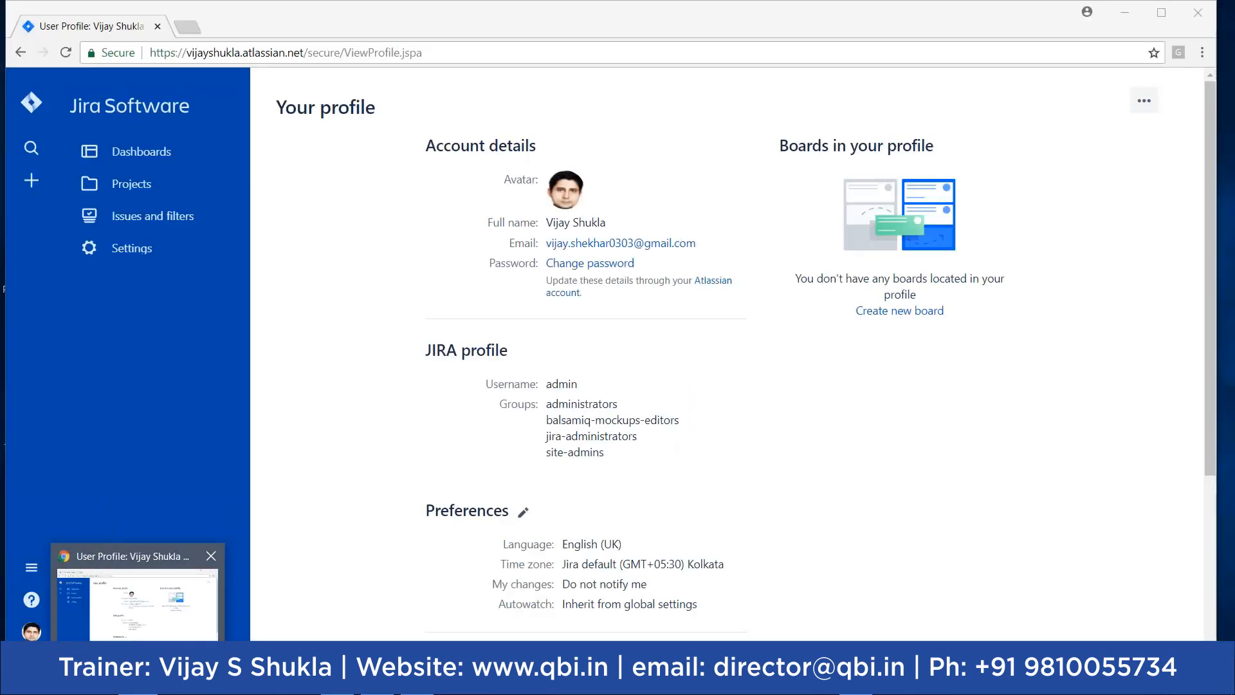
pyautogui.click(154, 641)
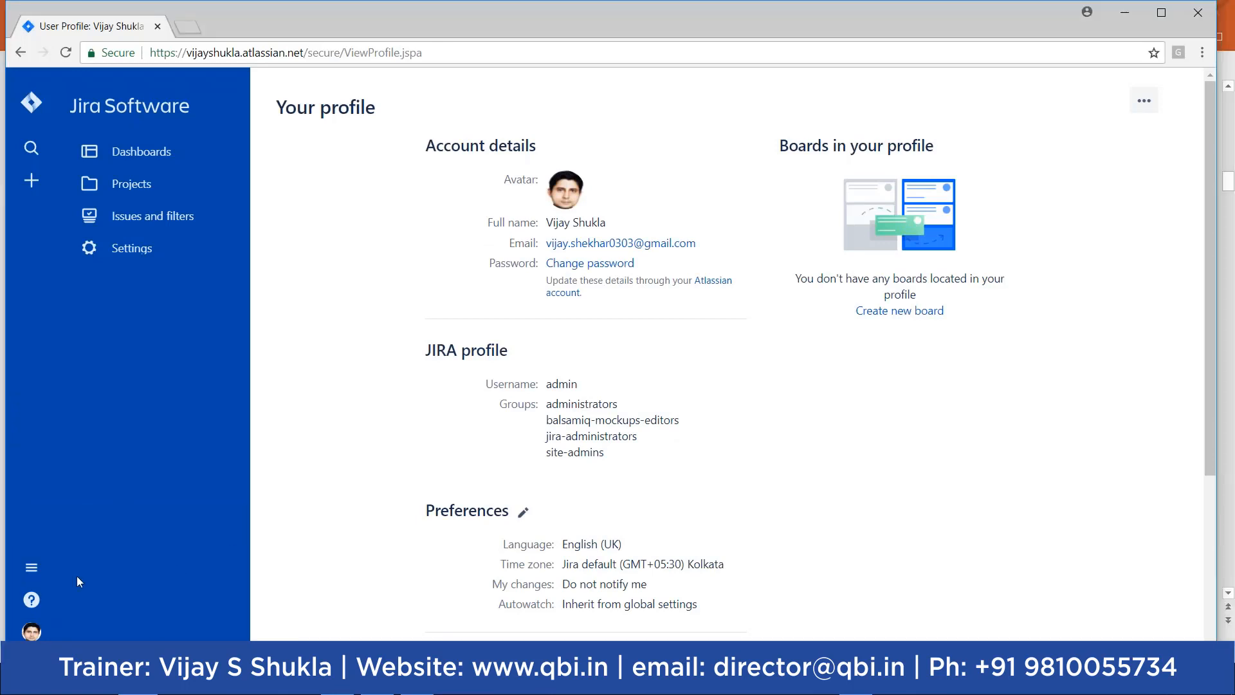
pyautogui.click(33, 570)
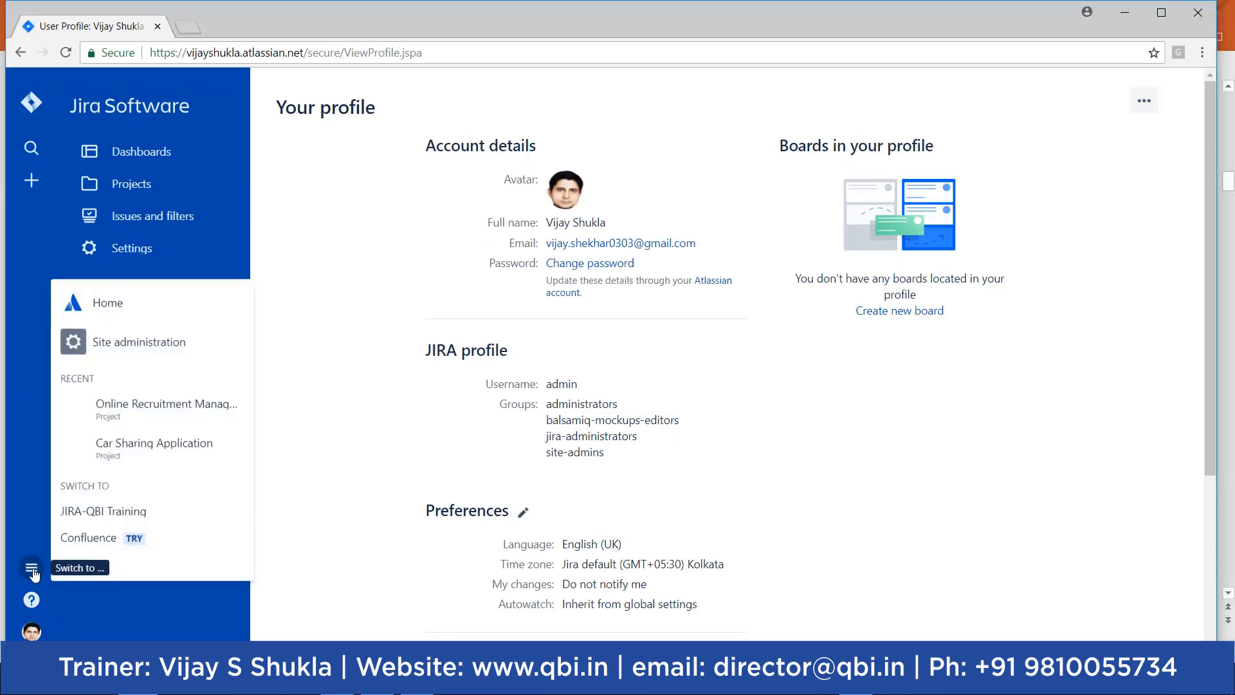
pyautogui.click(159, 350)
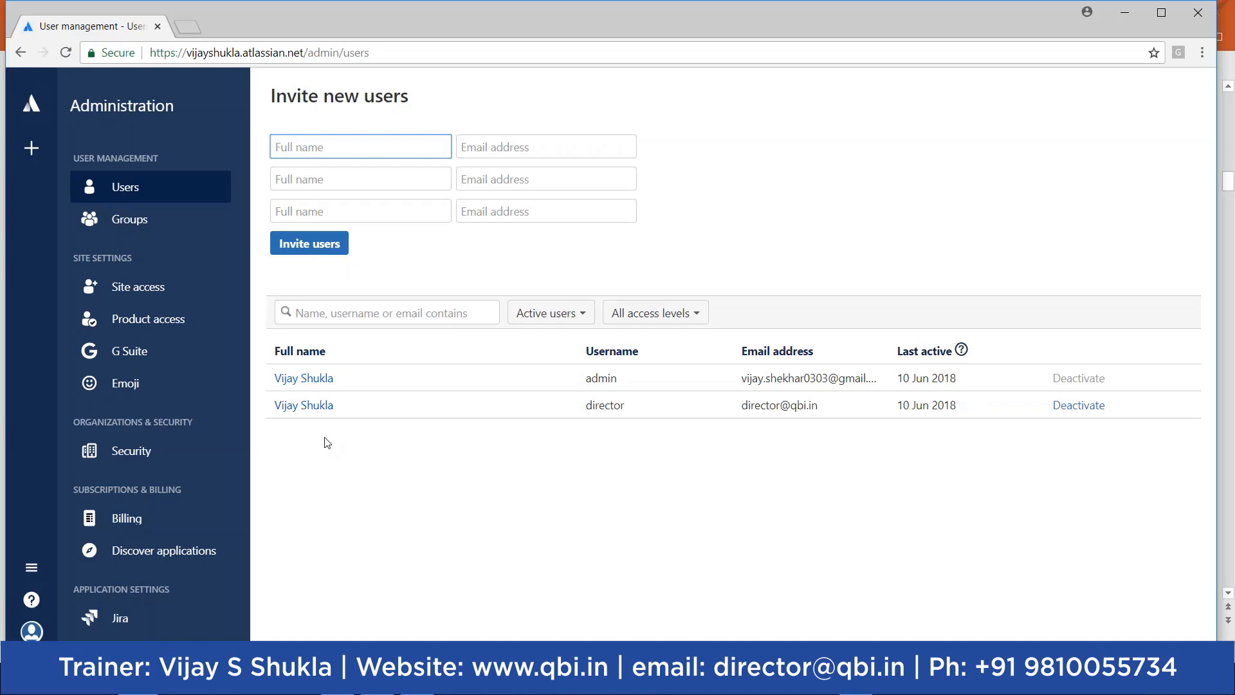
# Step: Invite a user by entering their full name and e-mail address in the first row of the invite form
pyautogui.click(385, 148)
pyautogui.click(515, 147)
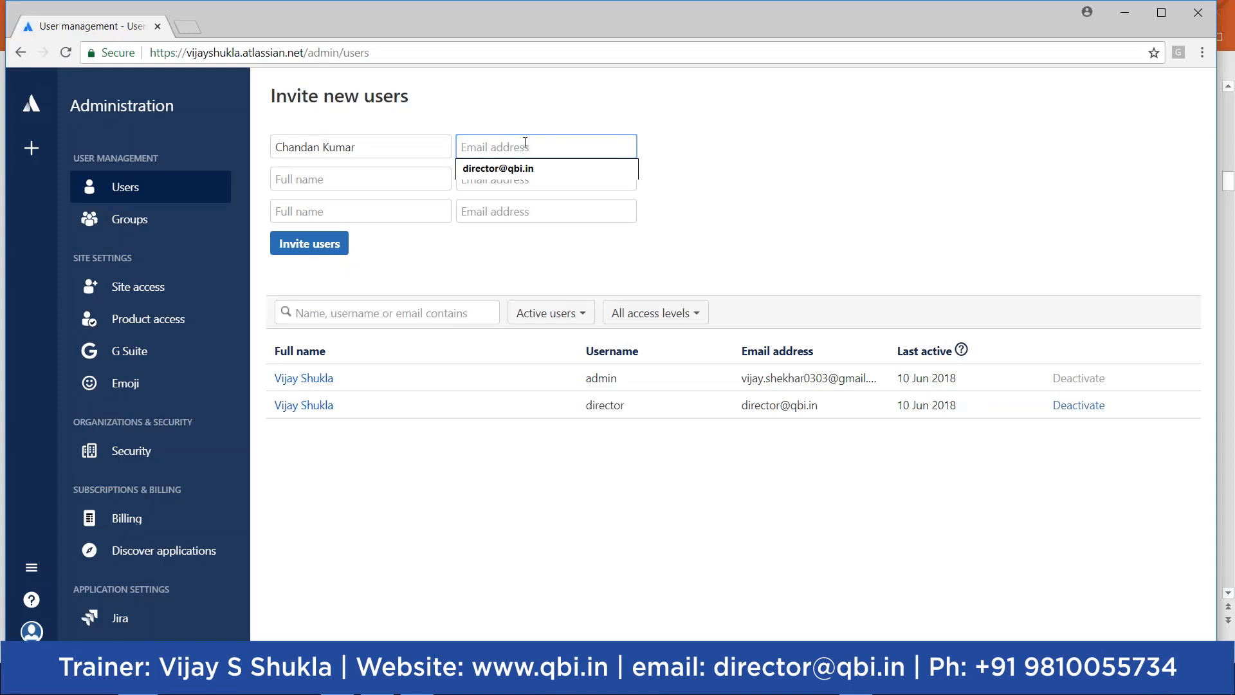
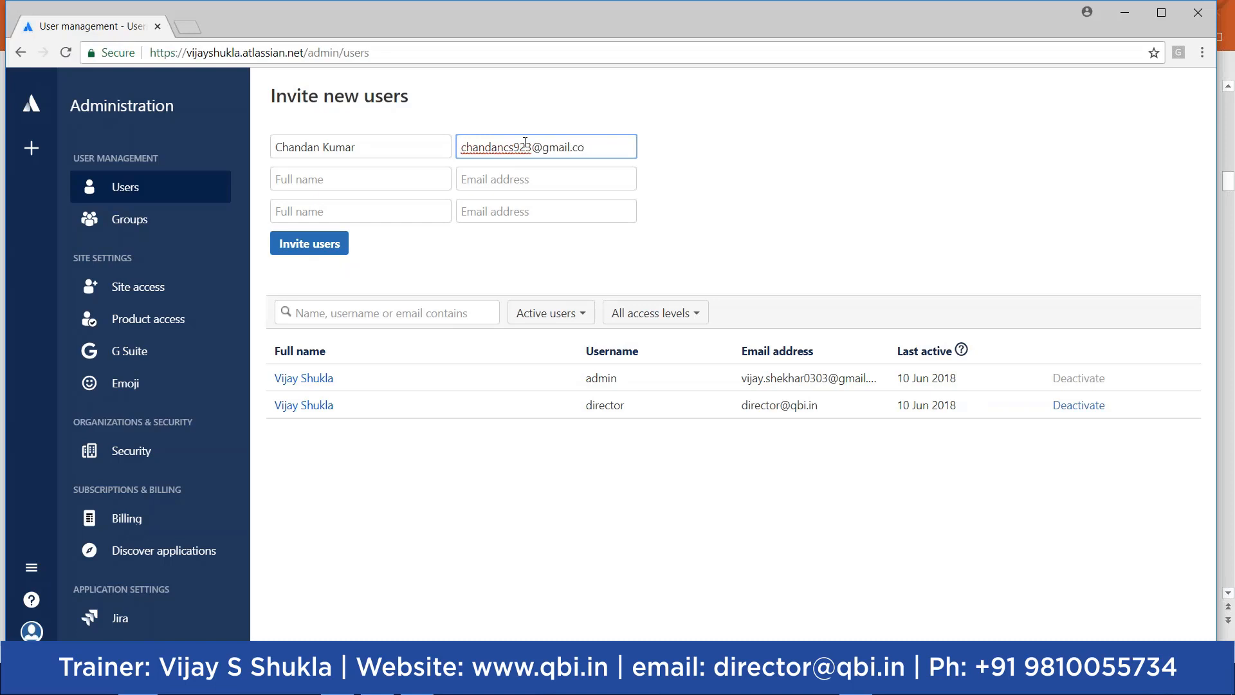
pyautogui.click(307, 251)
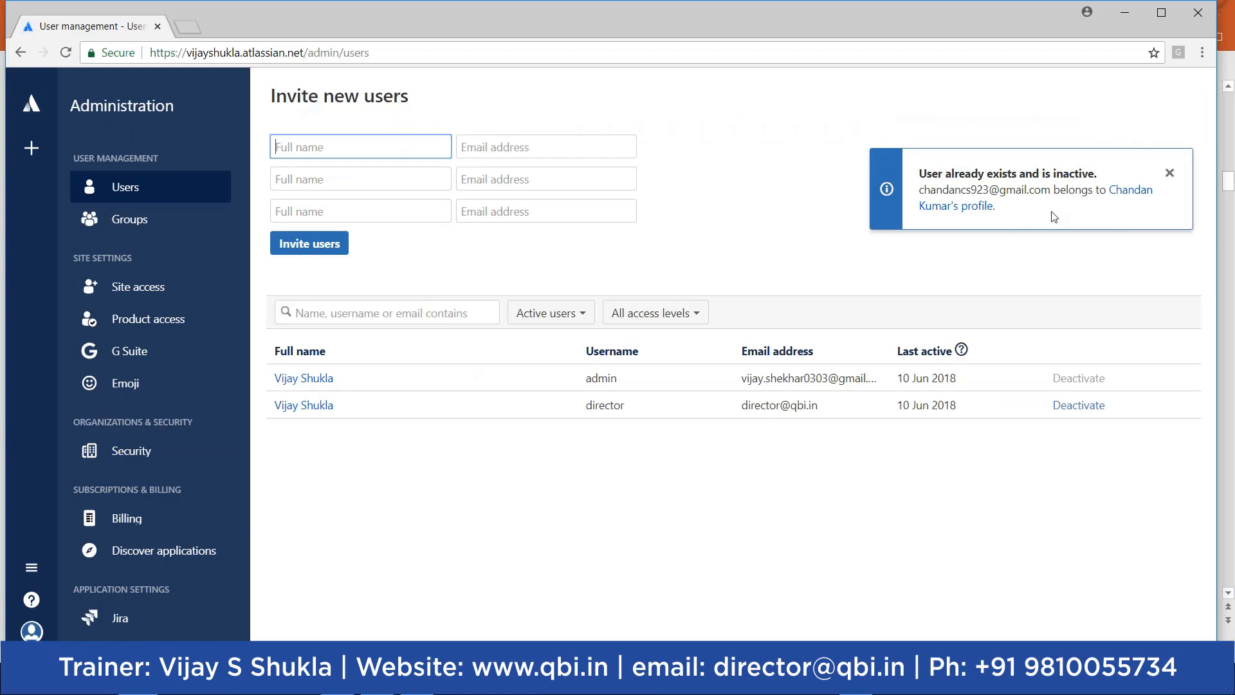
# Step: Activate the existing inactive user from their profile and return to the Users list
pyautogui.click(1131, 196)
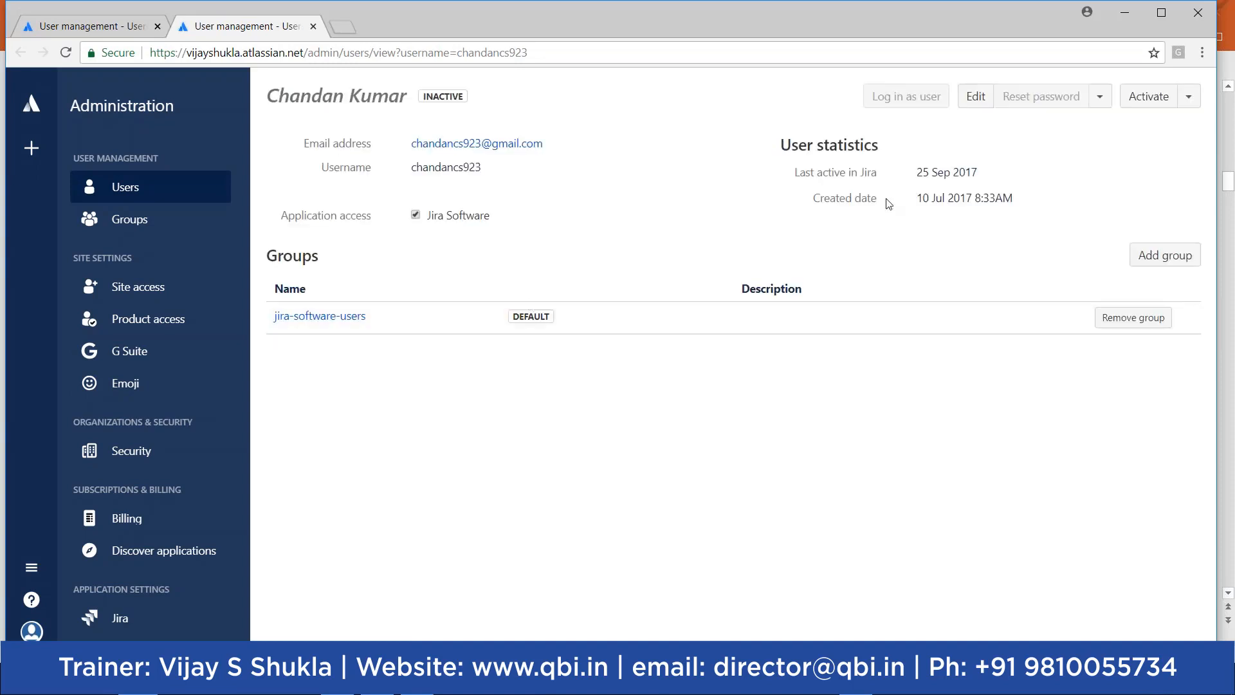
pyautogui.click(1150, 98)
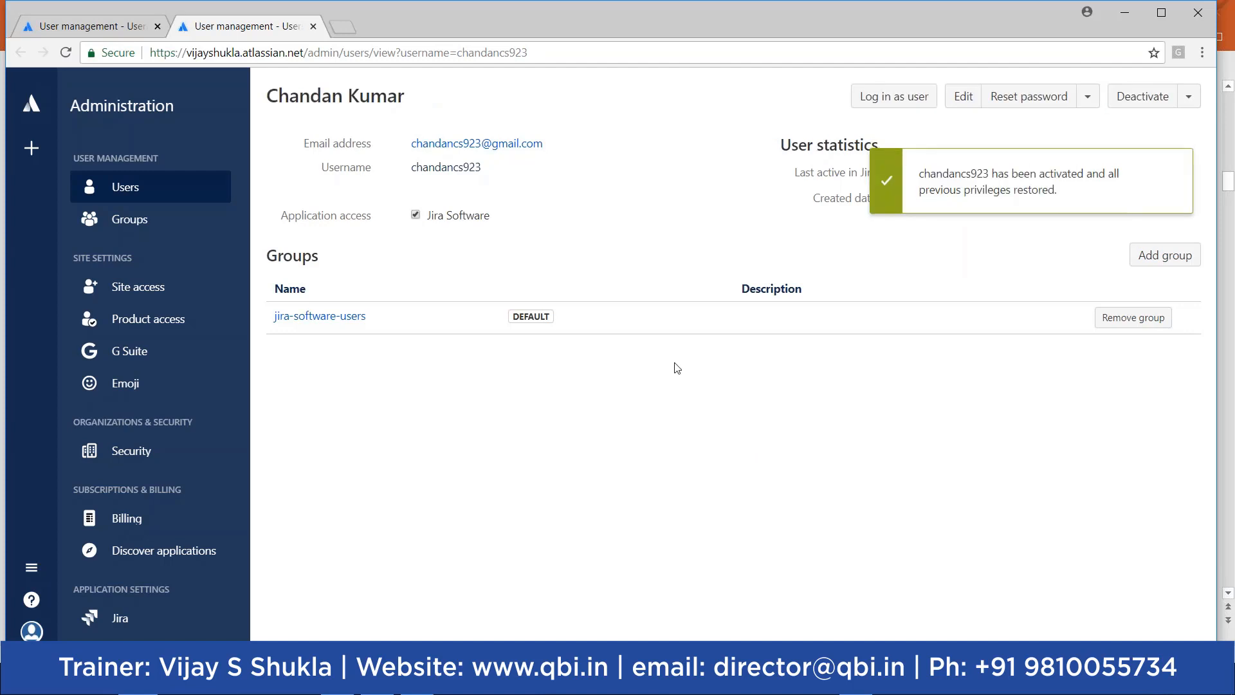
pyautogui.click(137, 188)
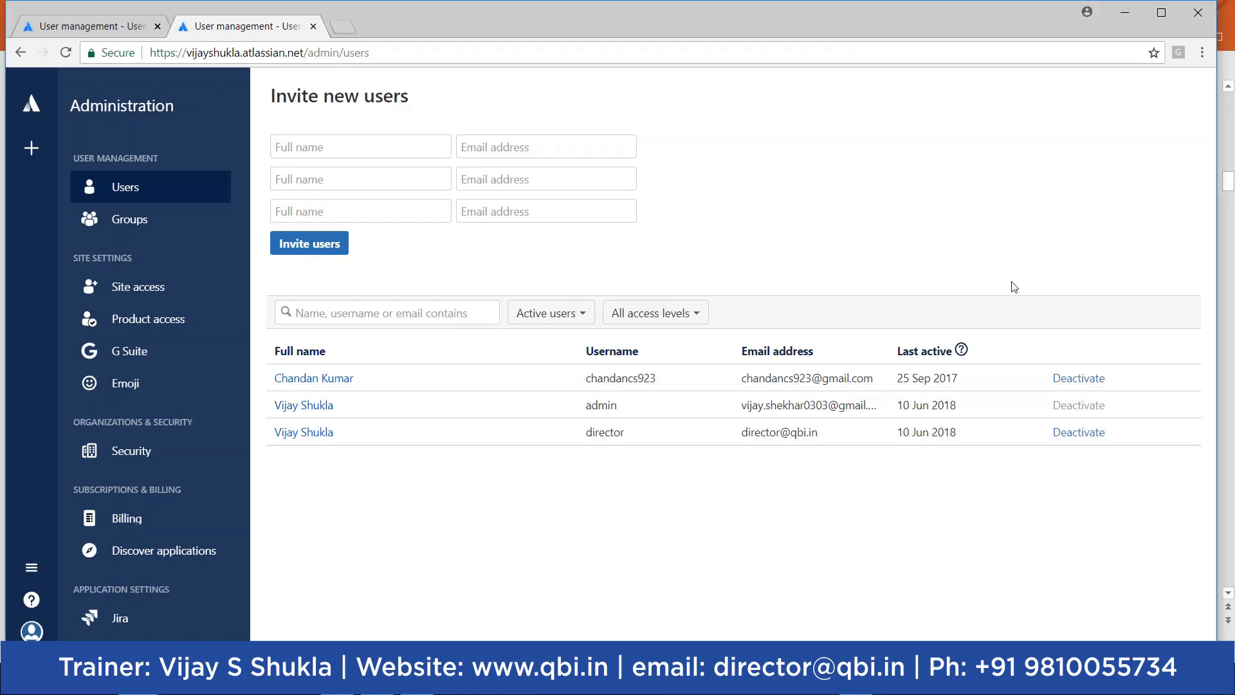
# Step: Enter a second new user's full name and complete Gmail address in the first invite row
pyautogui.write('Pav')
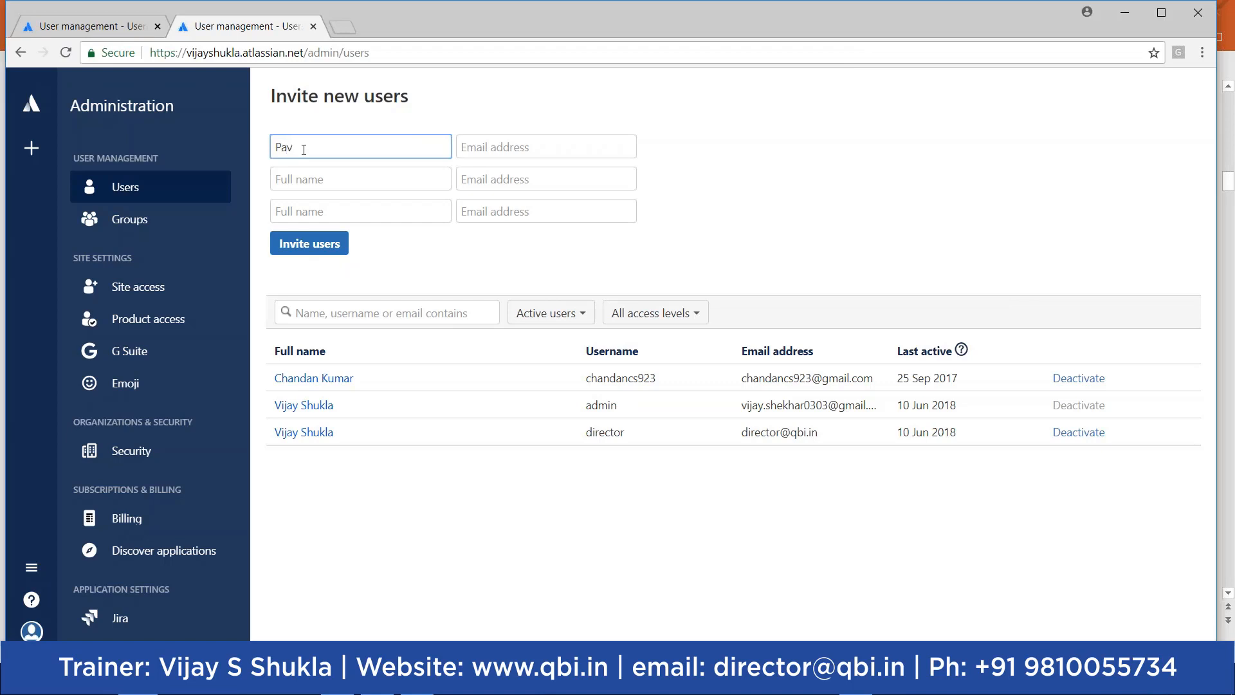
pyautogui.write('an')
pyautogui.click(493, 147)
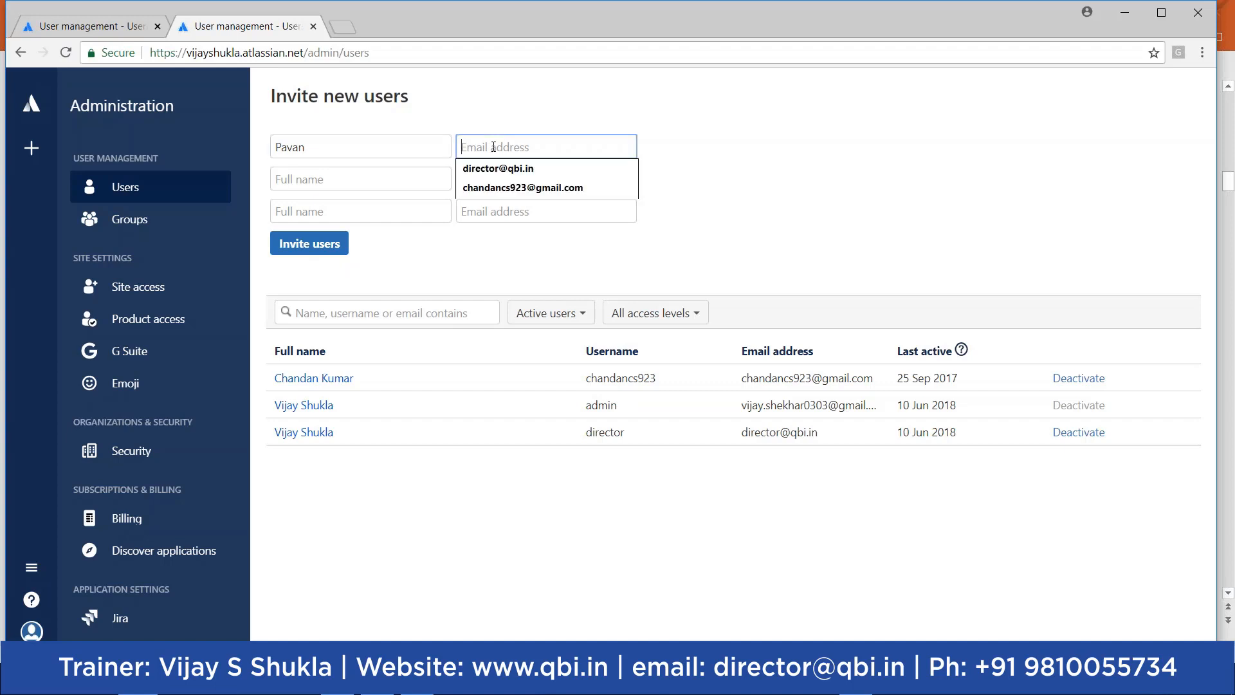
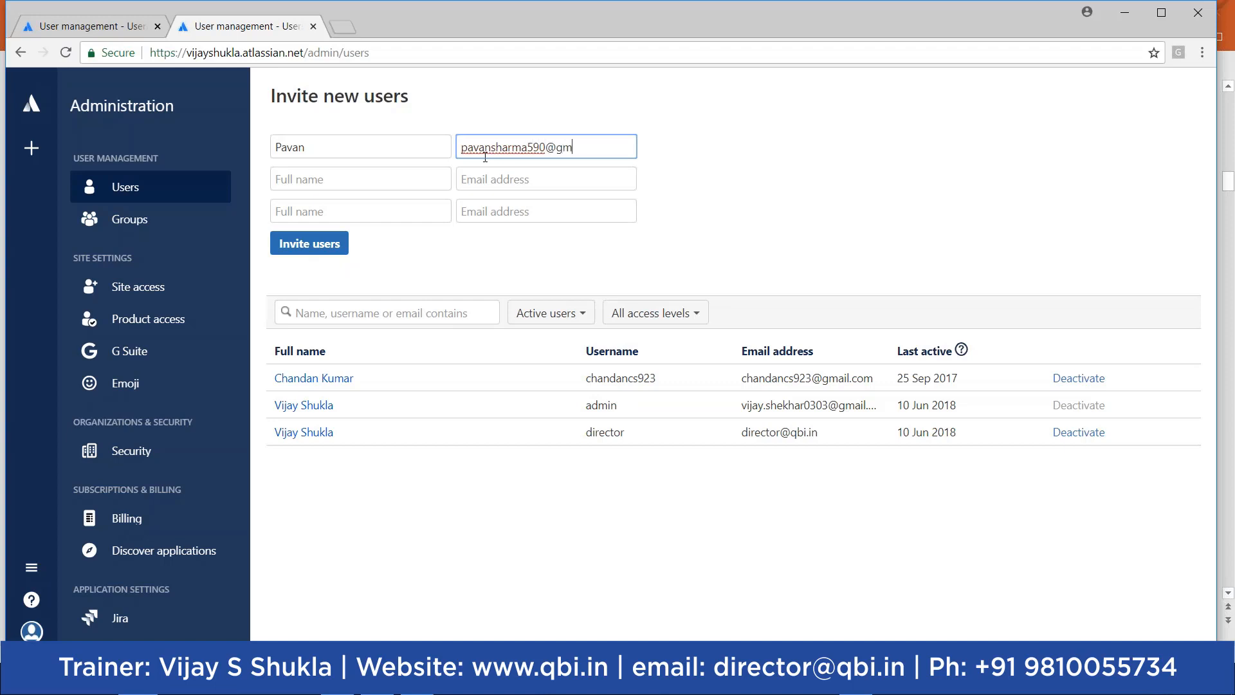
pyautogui.hotkey('ctrl', '+')
pyautogui.hotkey('ctrl', '+')
pyautogui.hotkey('ctrl', '+')
pyautogui.hotkey('ctrl', '+')
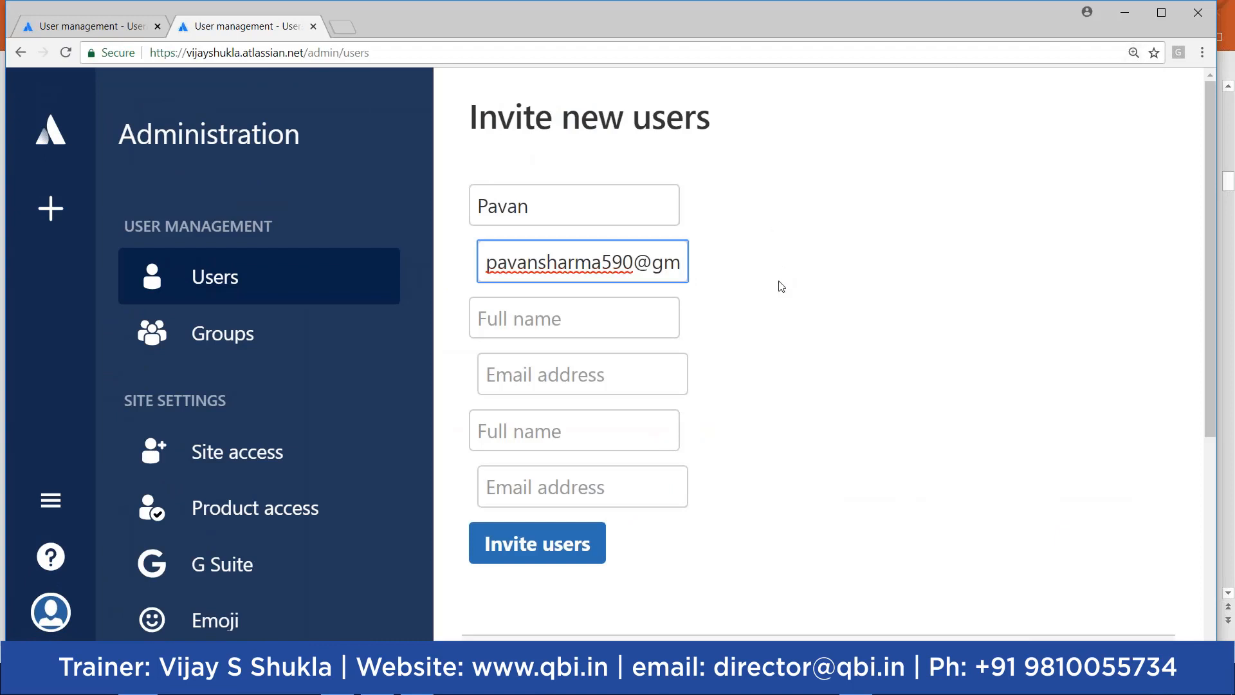
pyautogui.hotkey('ctrl', '-')
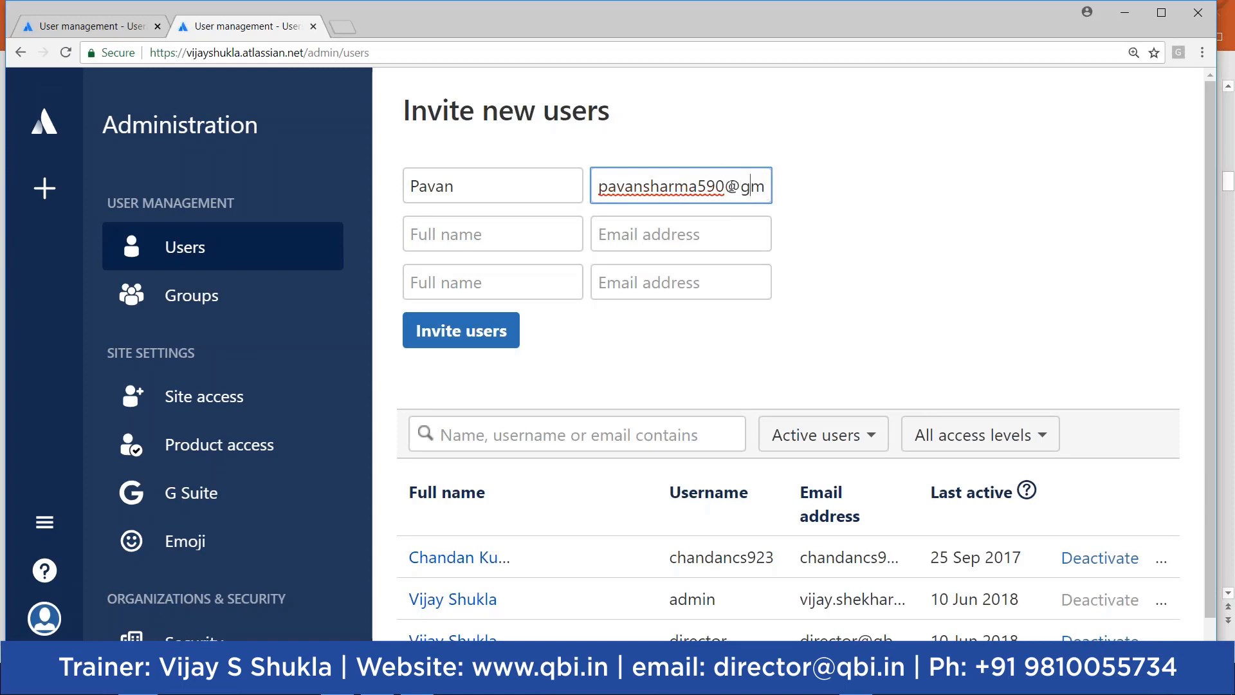
pyautogui.write('ail.com')
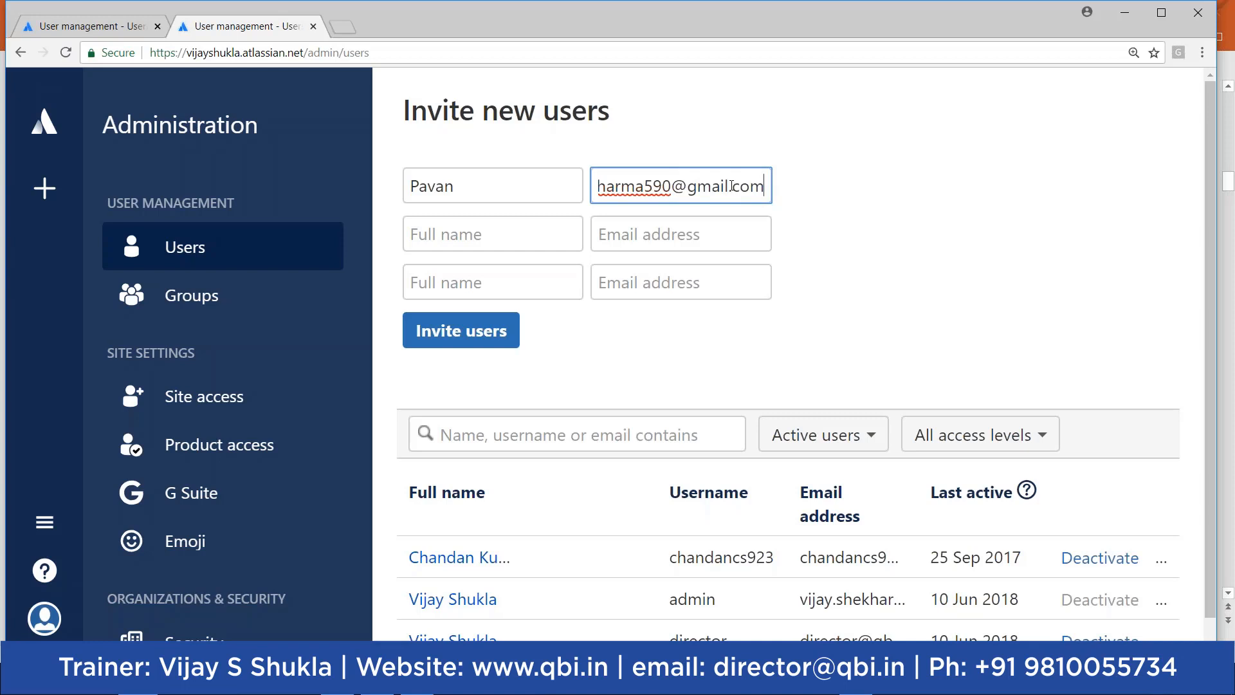
# Step: Invite the new user, then zoom out to see the refreshed user list
pyautogui.click(462, 340)
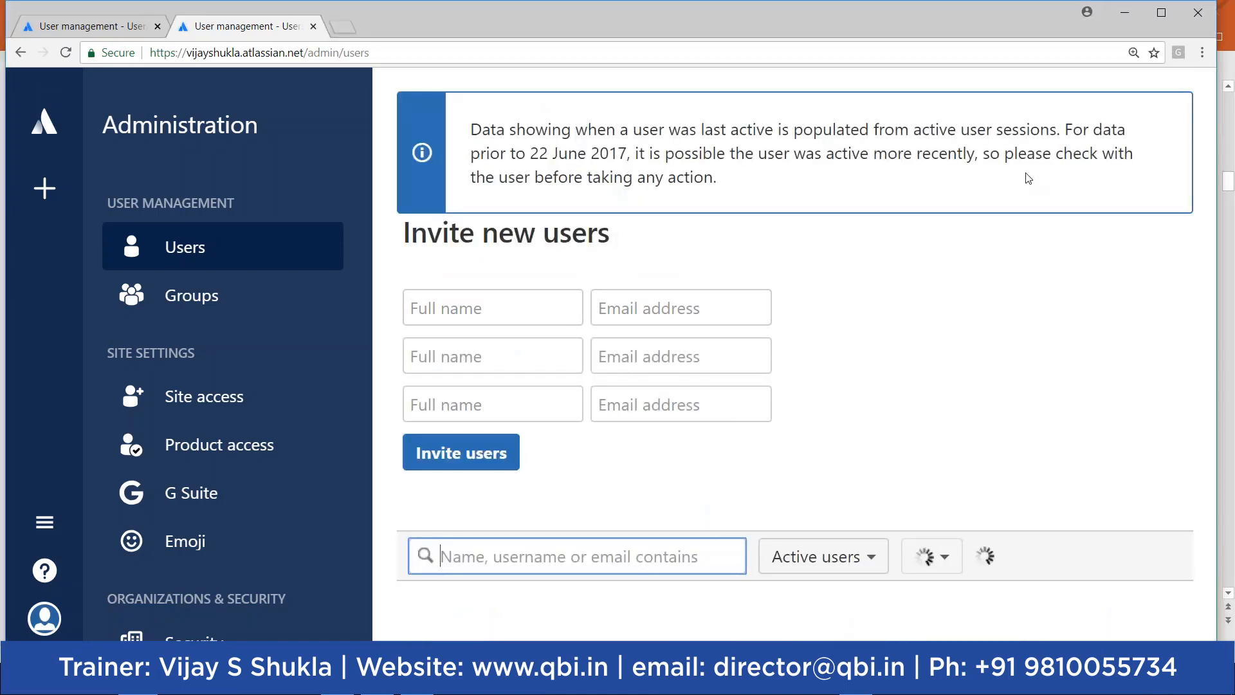
pyautogui.hotkey('ctrl', '-')
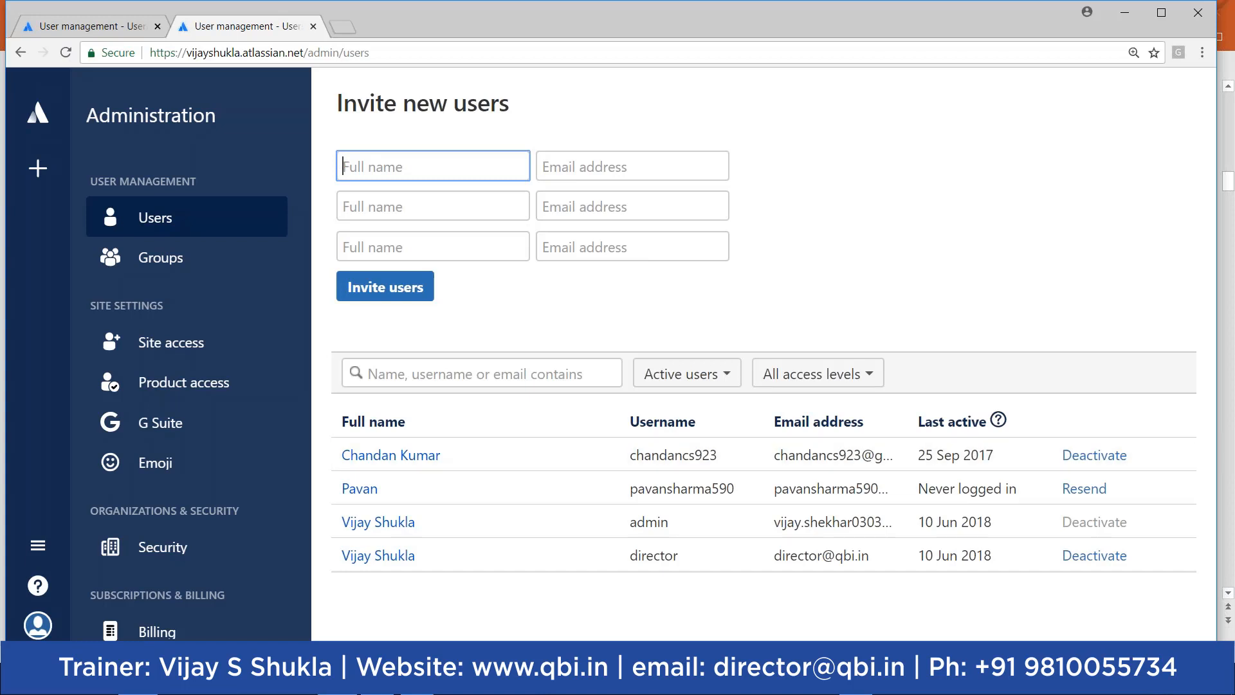
# Step: Step through the JIRA Software Documentation, Logon to JIRA and Understand JIRA Menu slides, then return to Jira
pyautogui.moveTo(338, 681)
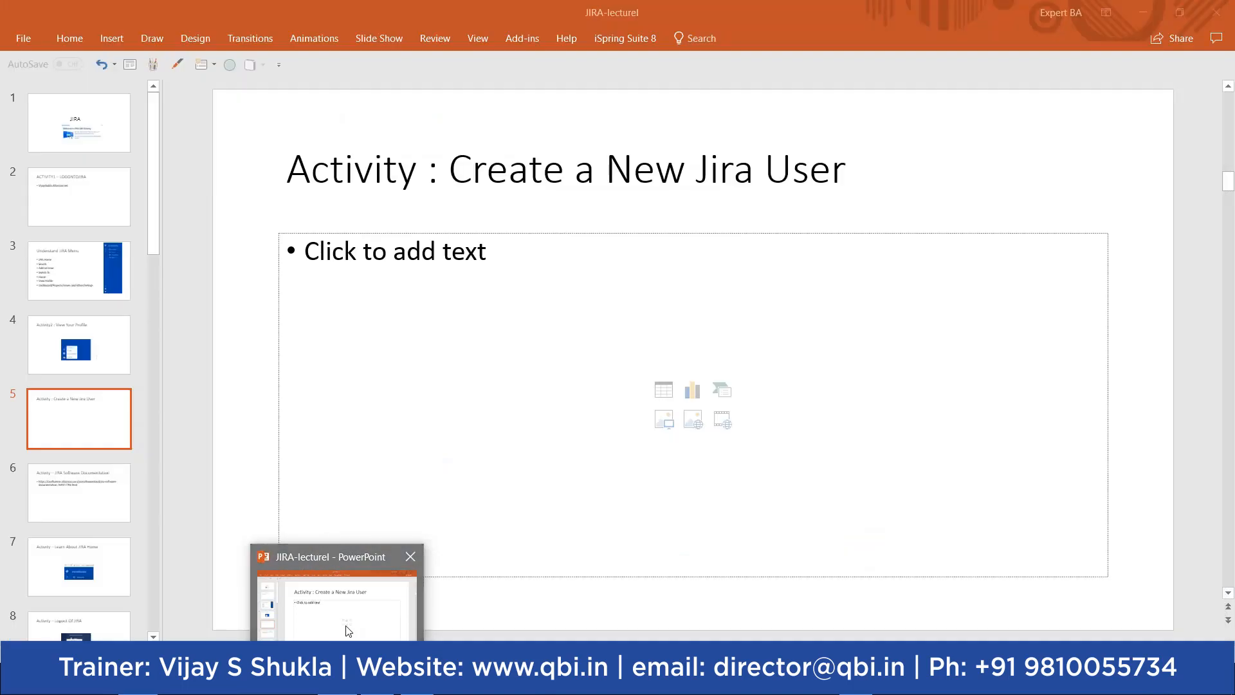
pyautogui.click(348, 631)
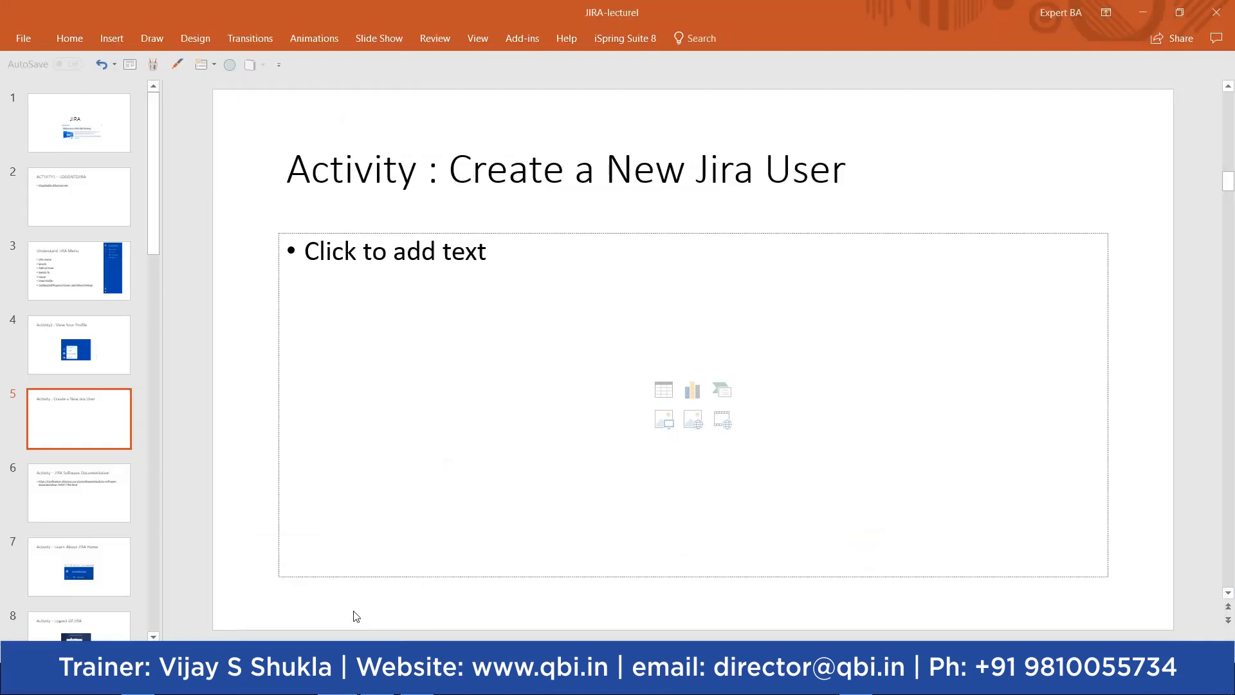
pyautogui.click(82, 487)
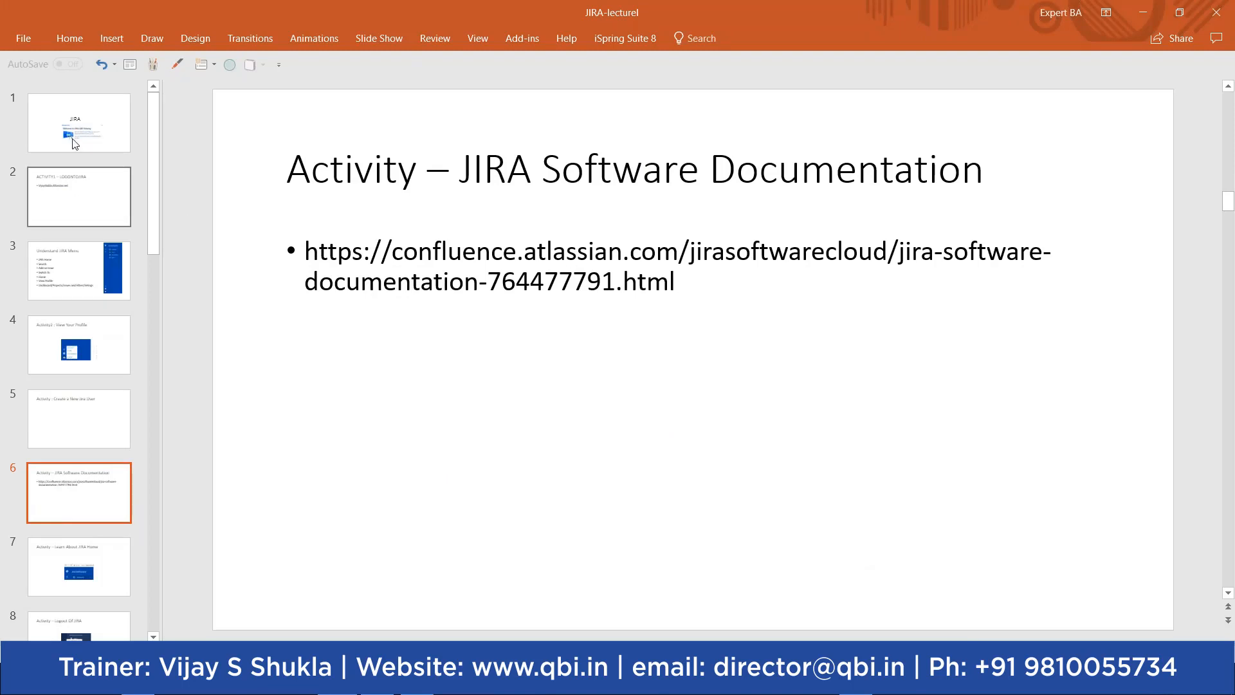
pyautogui.click(78, 188)
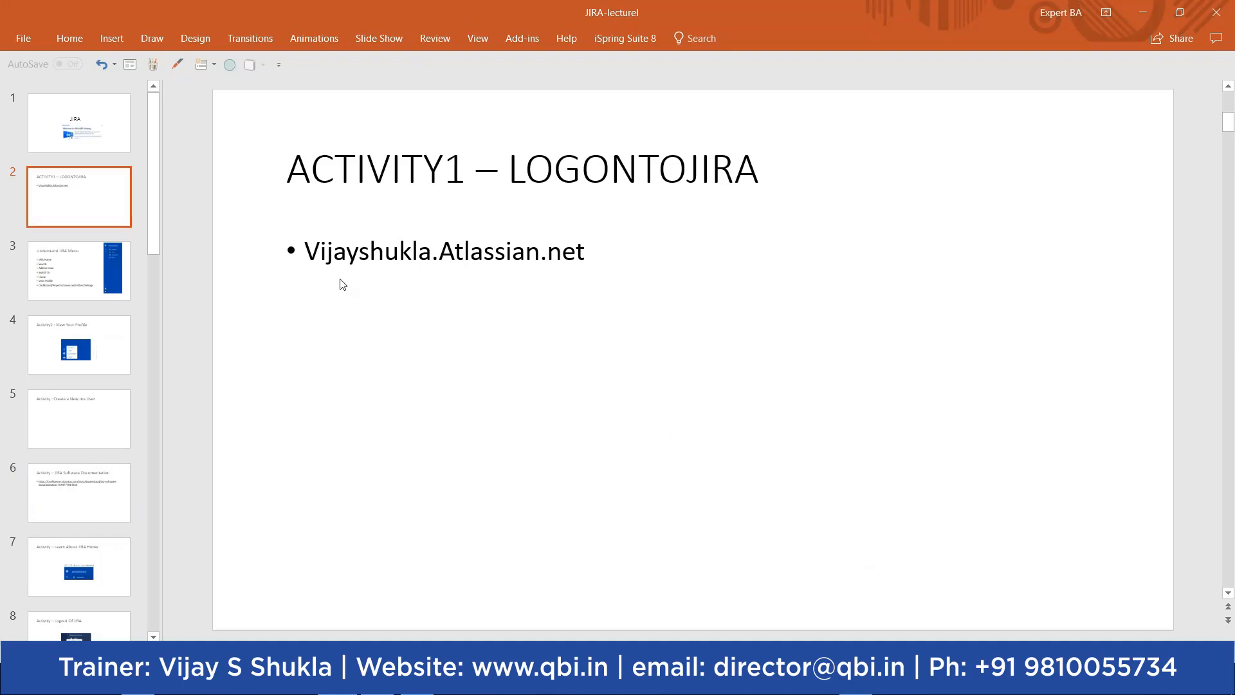
pyautogui.press('Down')
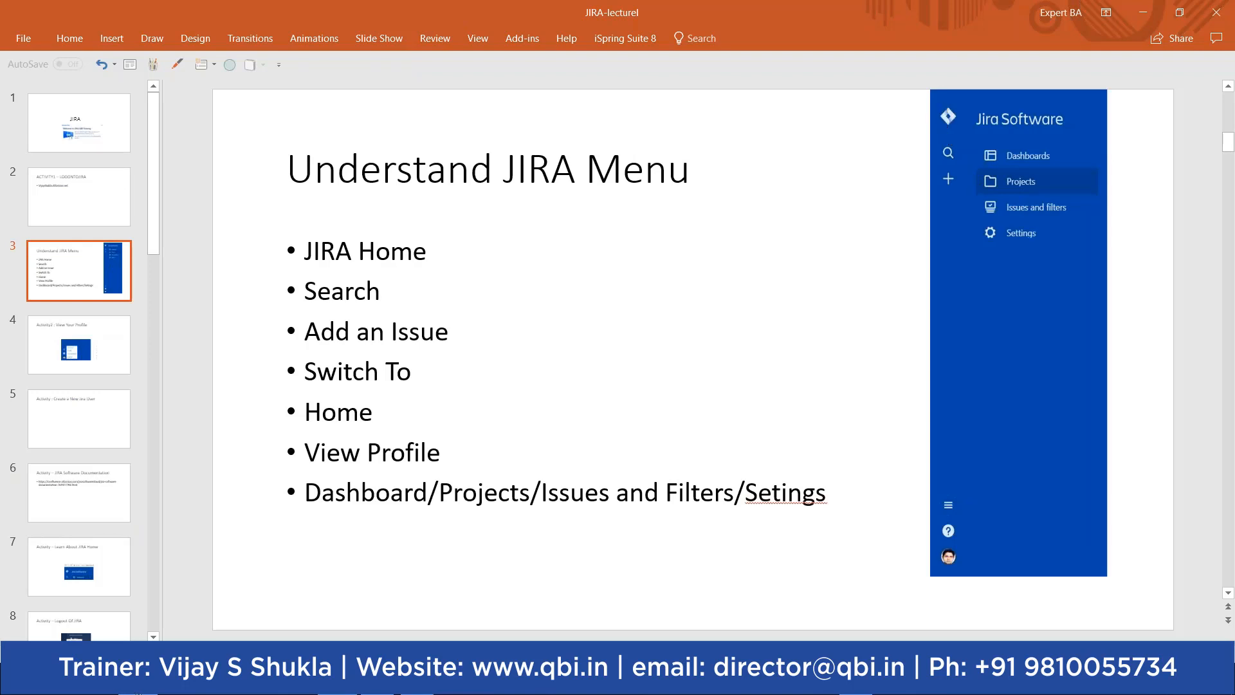
pyautogui.click(137, 683)
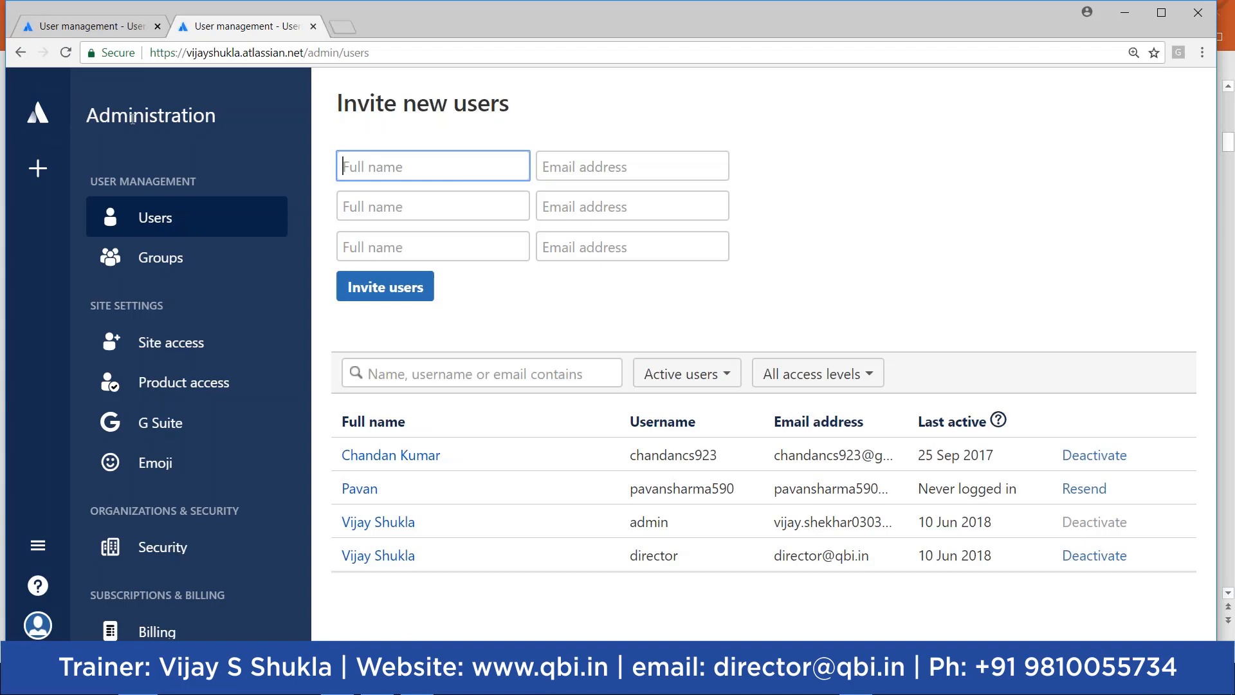
# Step: Visit Atlassian Home and the Jira dashboard, then show PowerPoint's opening 'JIRA' title slide
pyautogui.click(38, 547)
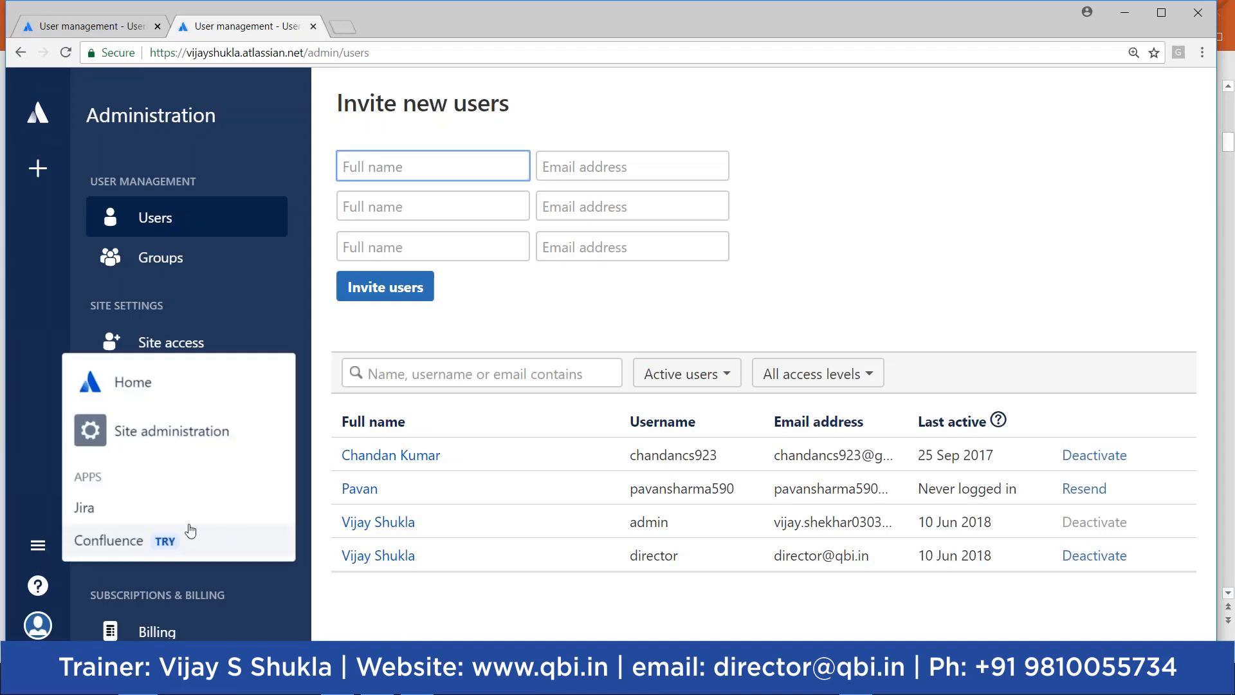
pyautogui.click(120, 386)
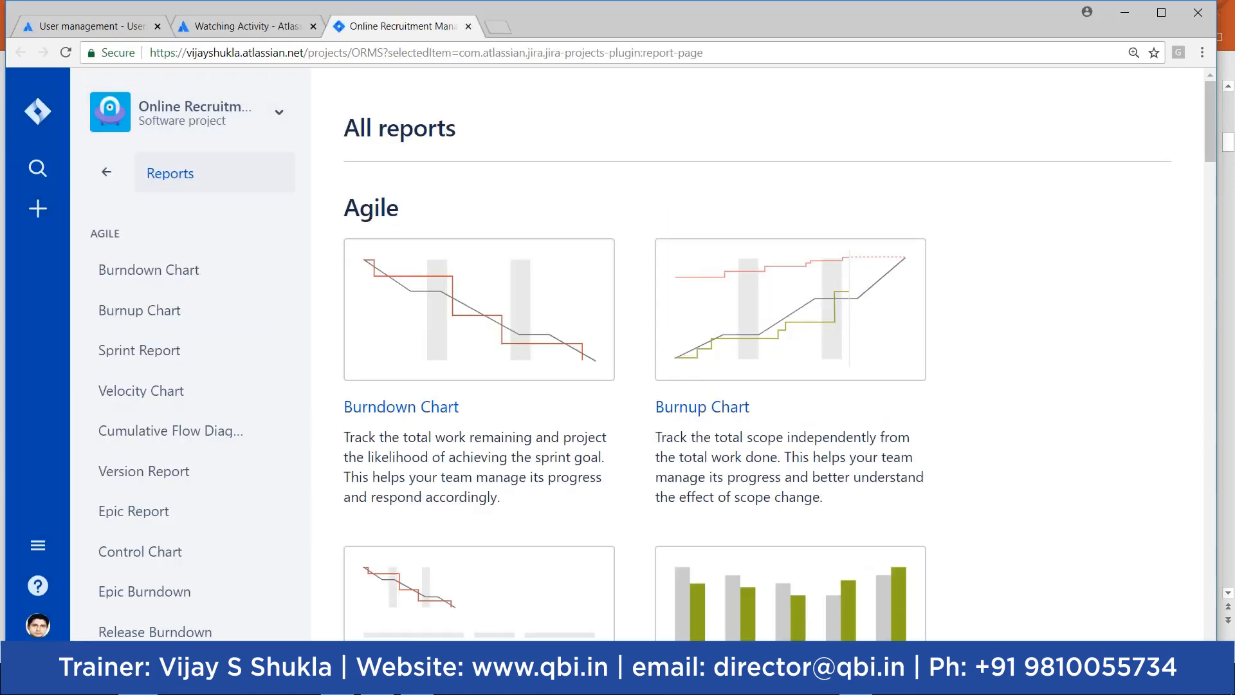
pyautogui.click(37, 111)
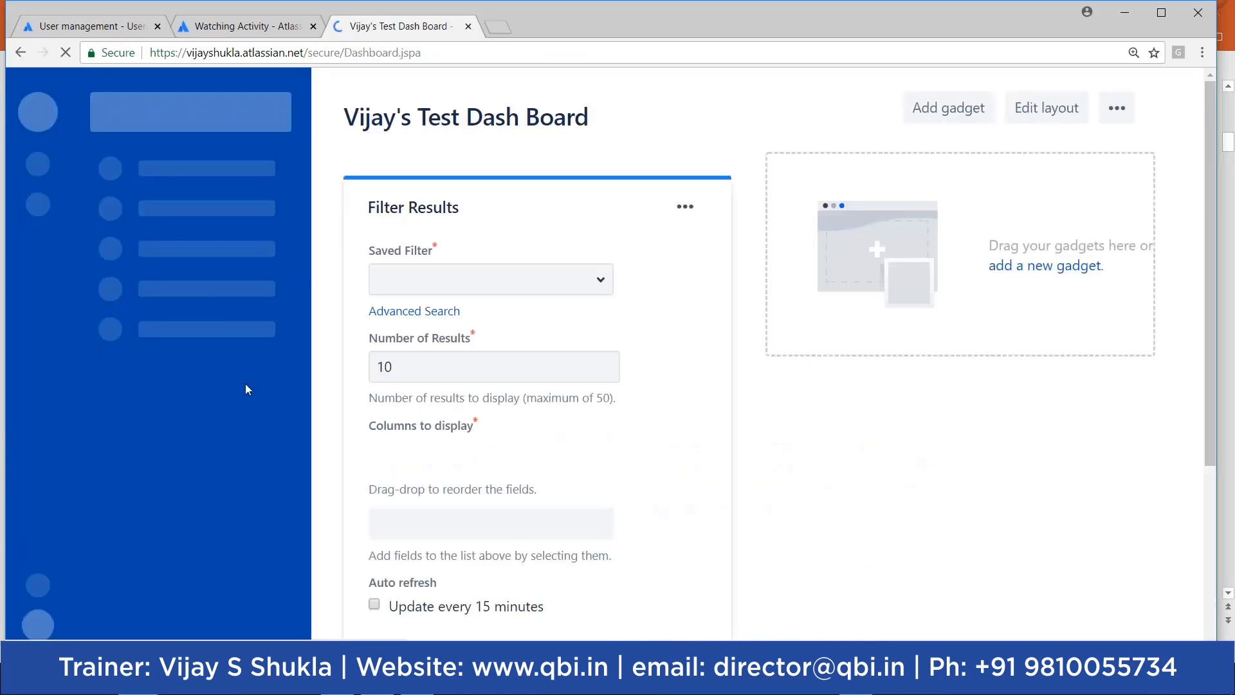
pyautogui.hotkey('alt', 'Tab')
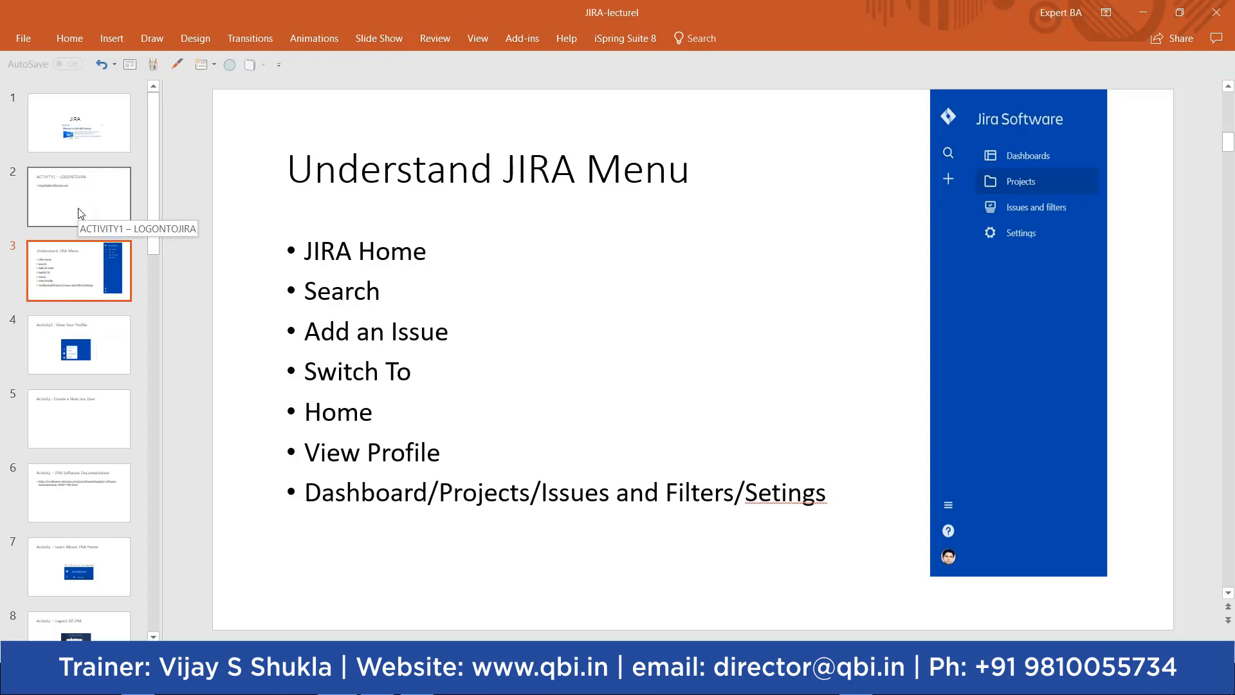
pyautogui.click(80, 129)
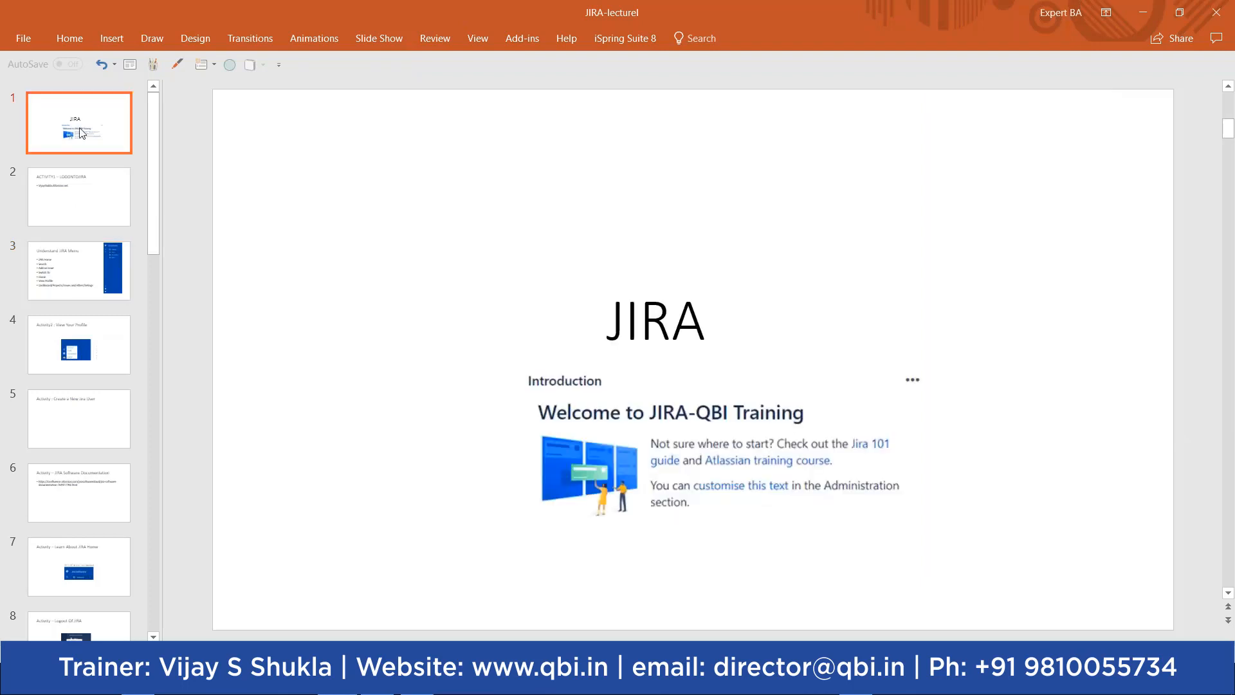
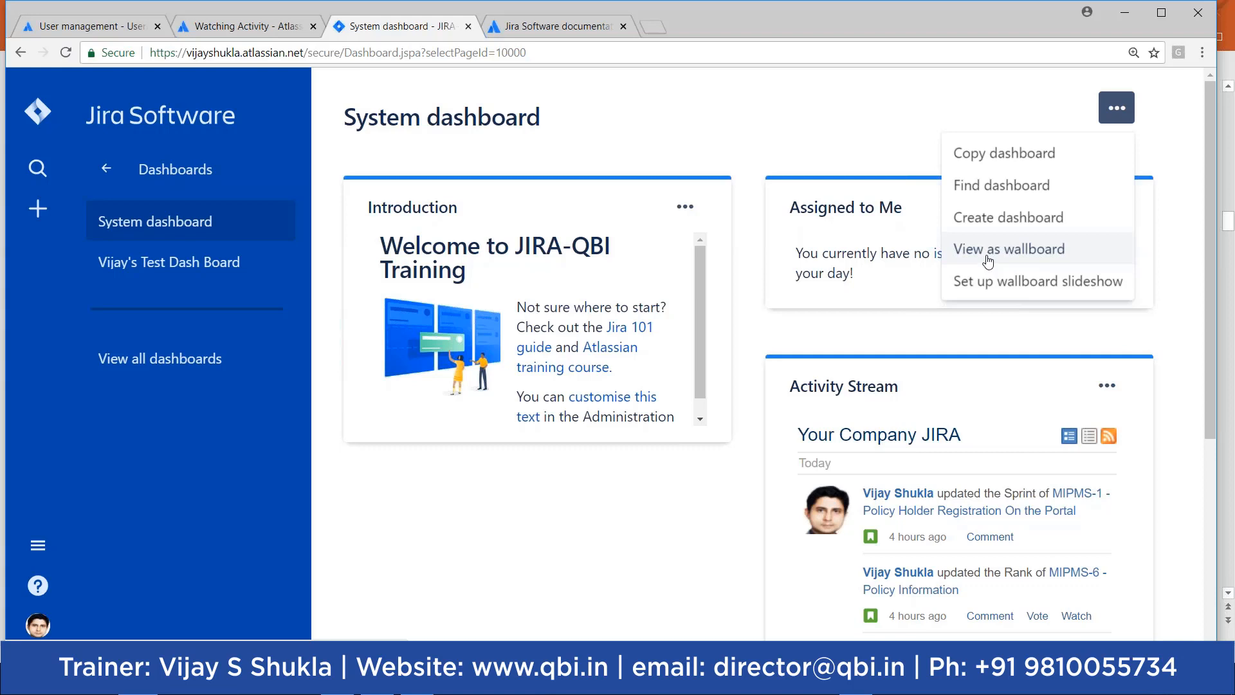
# Step: Start a new dashboard named 'QBI Rising BA Dashboard' with the description 'Rising BA Group'
pyautogui.click(996, 224)
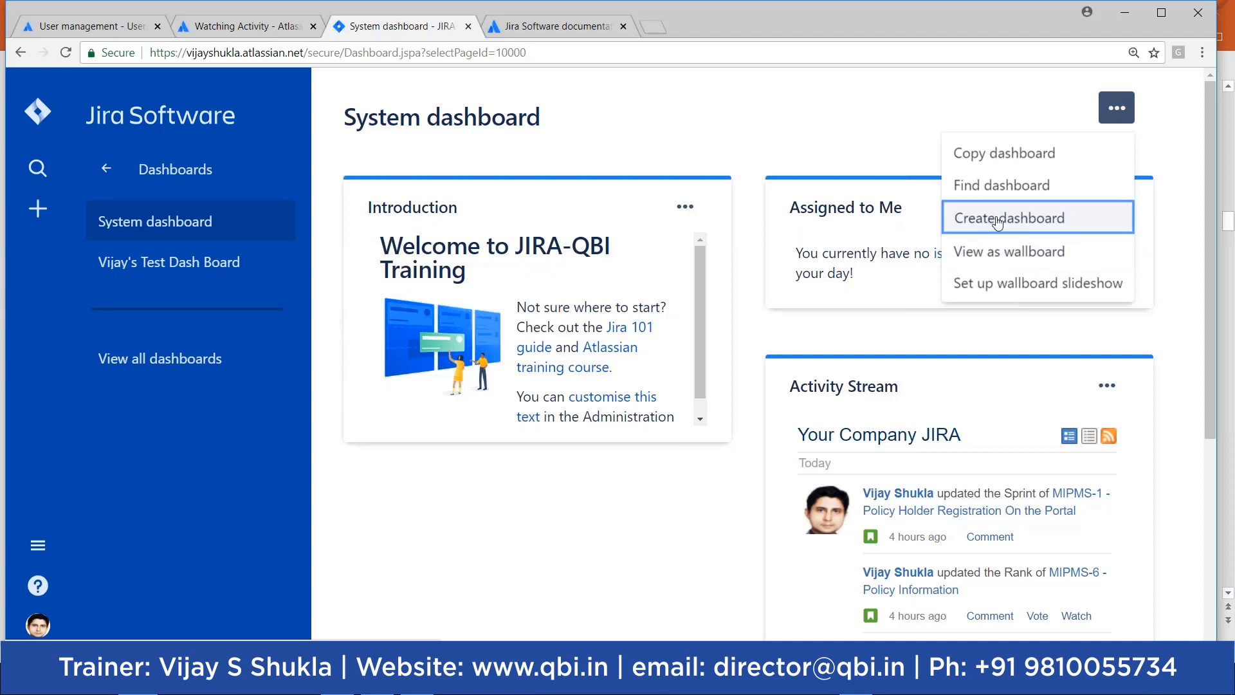
pyautogui.click(397, 195)
pyautogui.write('QBI Rising BA Dashboard')
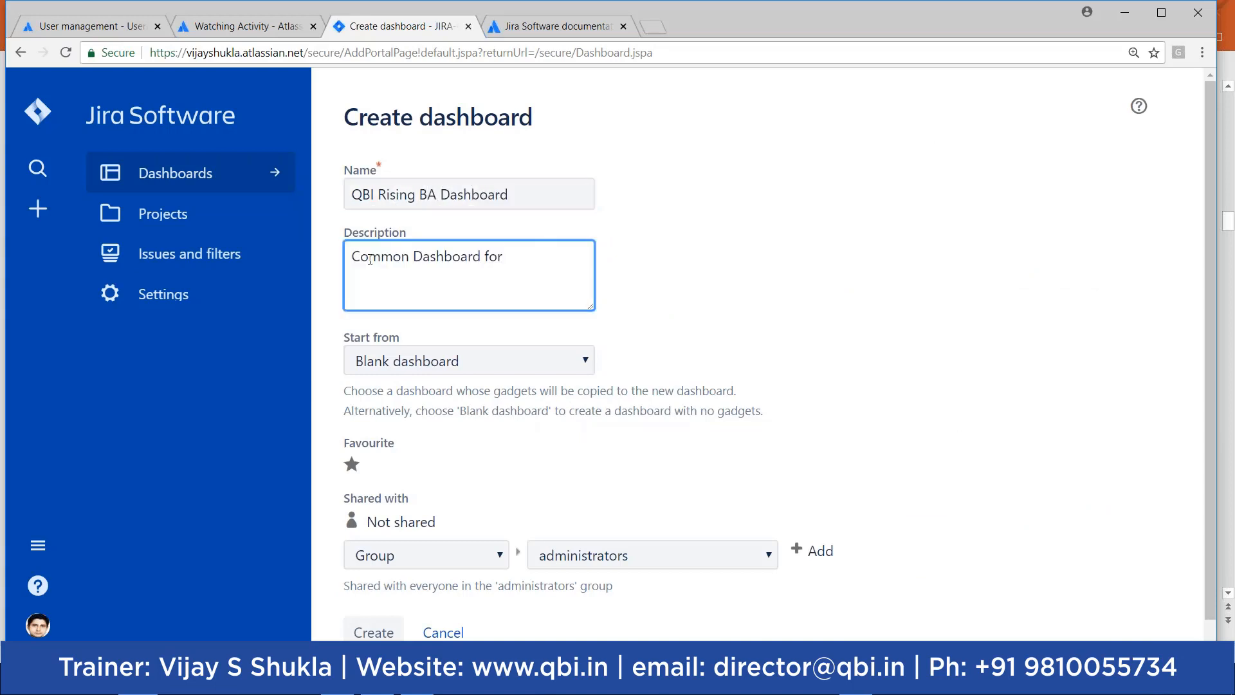
pyautogui.write('Rising BA Group')
# Step: Keep Blank dashboard as the starting point and share the dashboard with Public
pyautogui.click(586, 364)
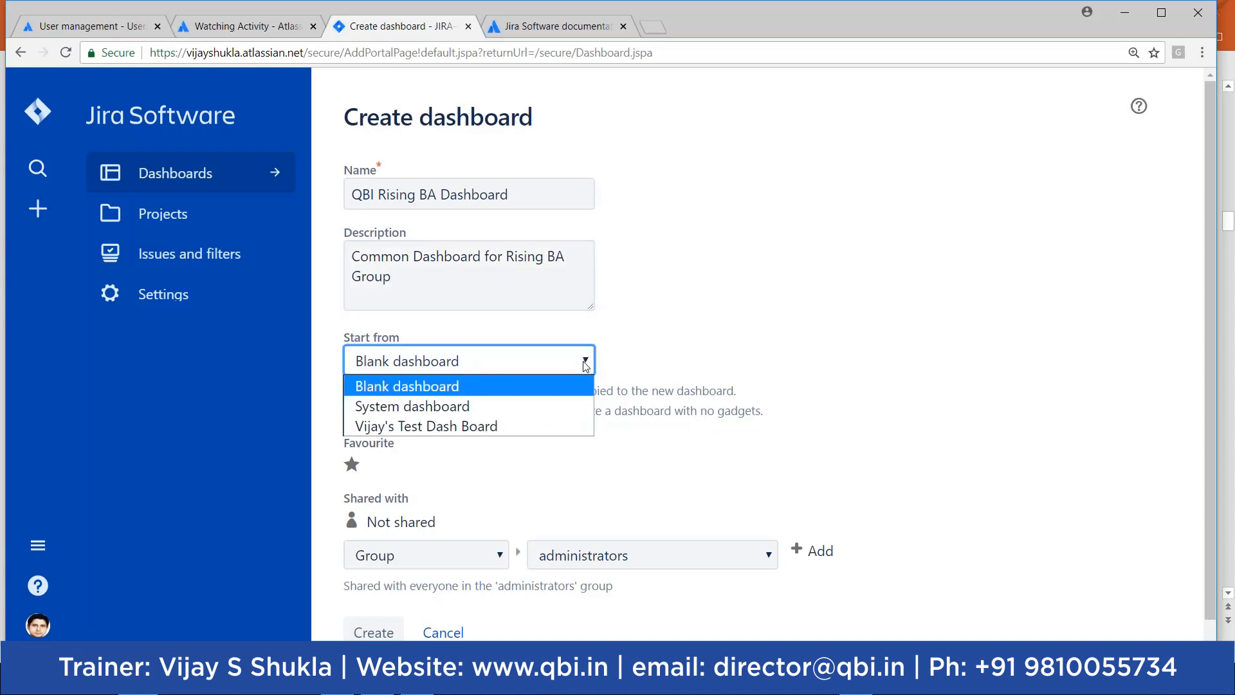
pyautogui.click(414, 387)
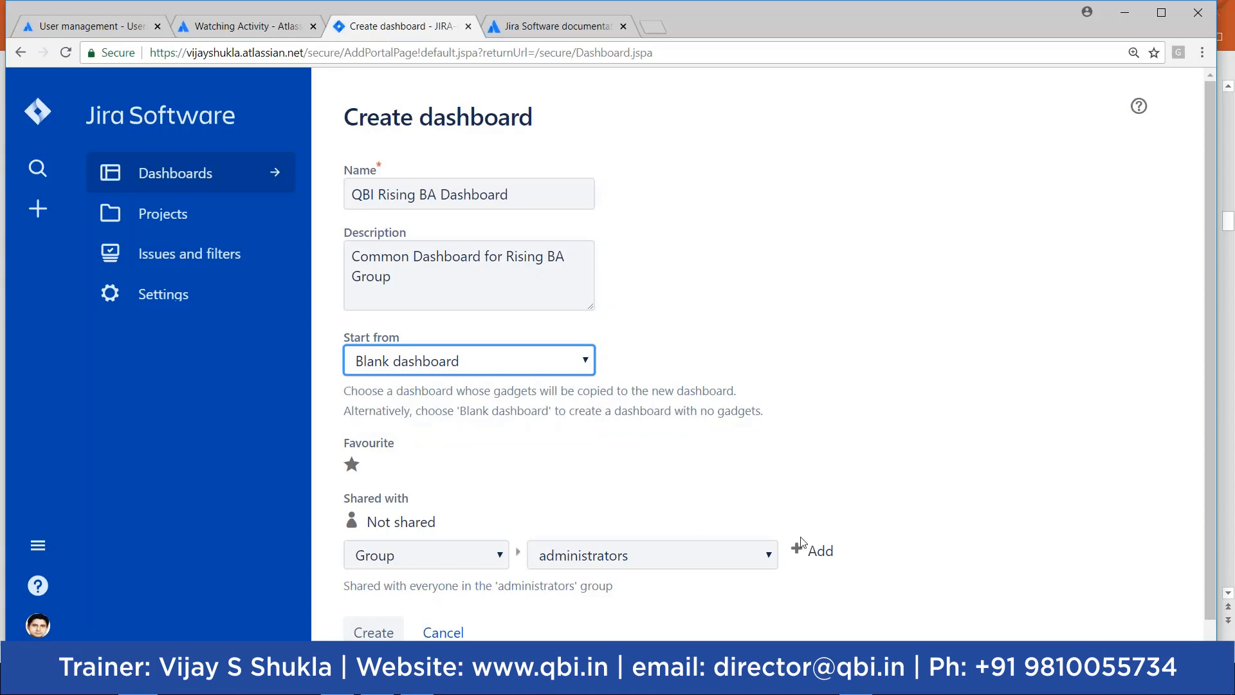
pyautogui.scroll(-1, 386, 438)
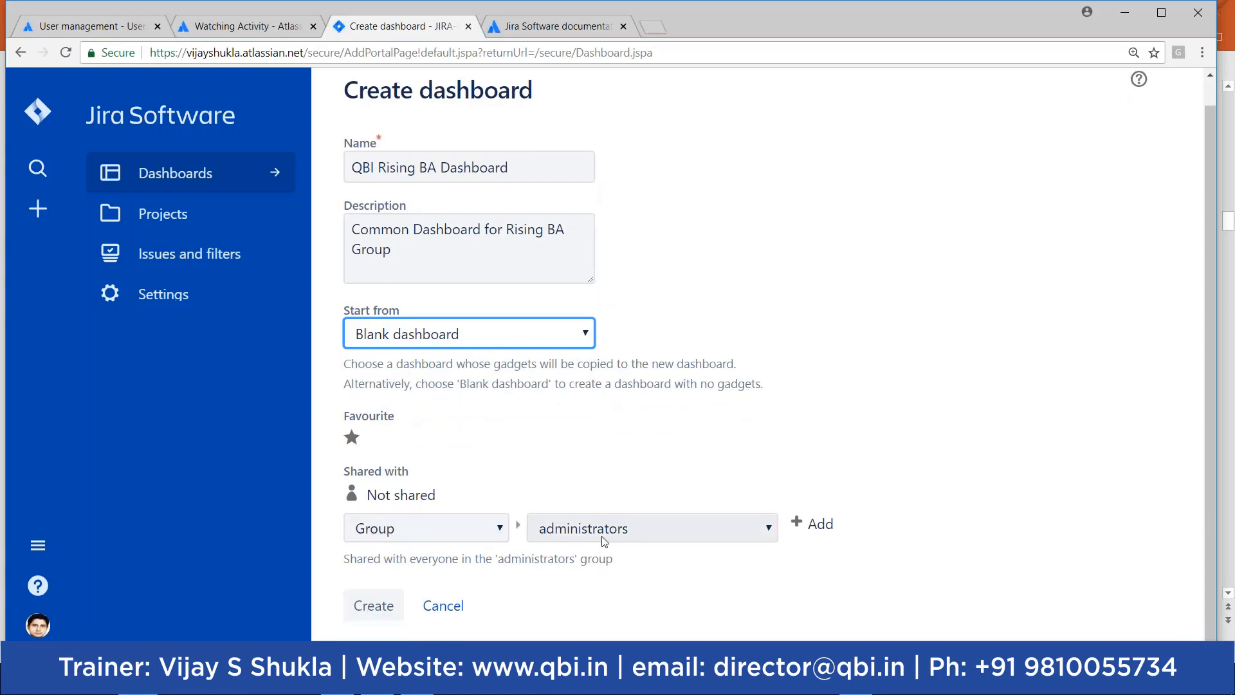
pyautogui.click(492, 530)
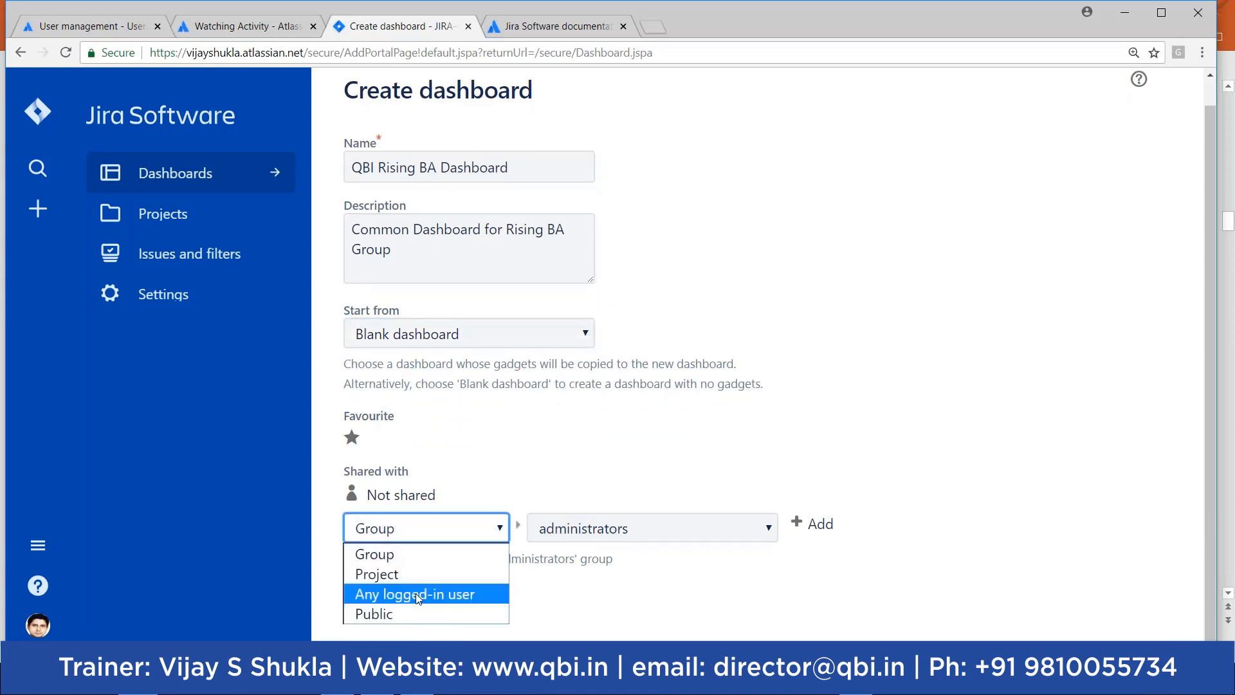
pyautogui.click(389, 614)
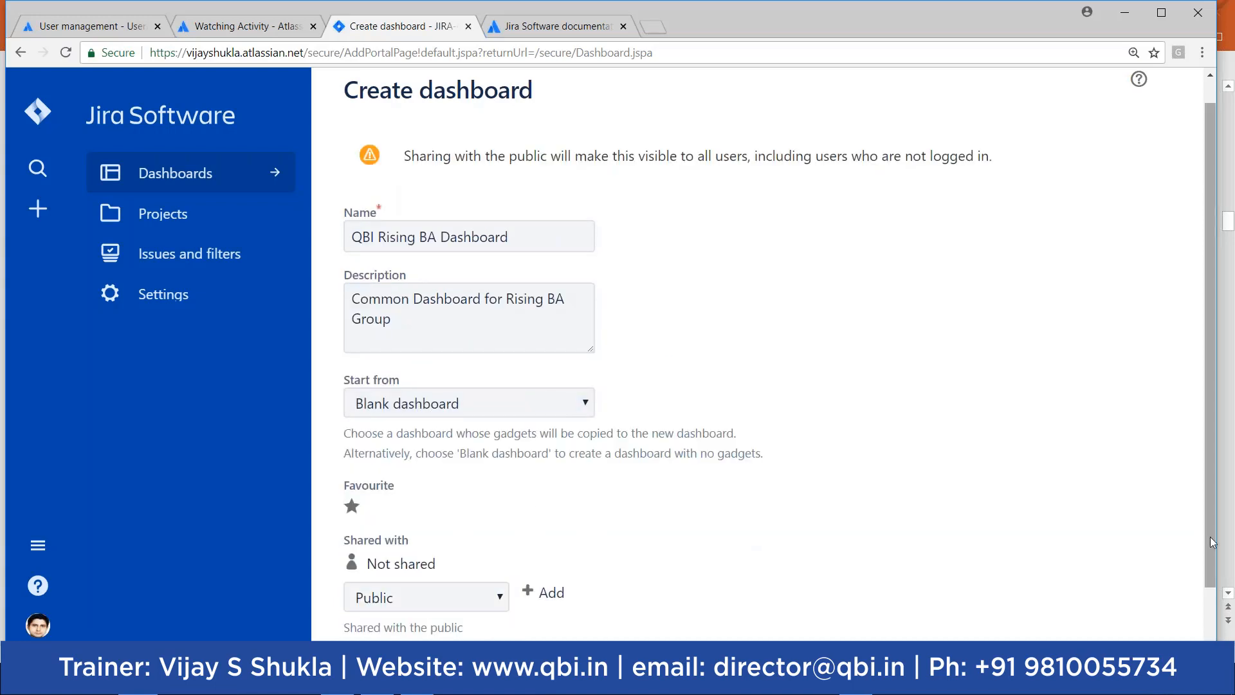
pyautogui.scroll(-2, 1210, 536)
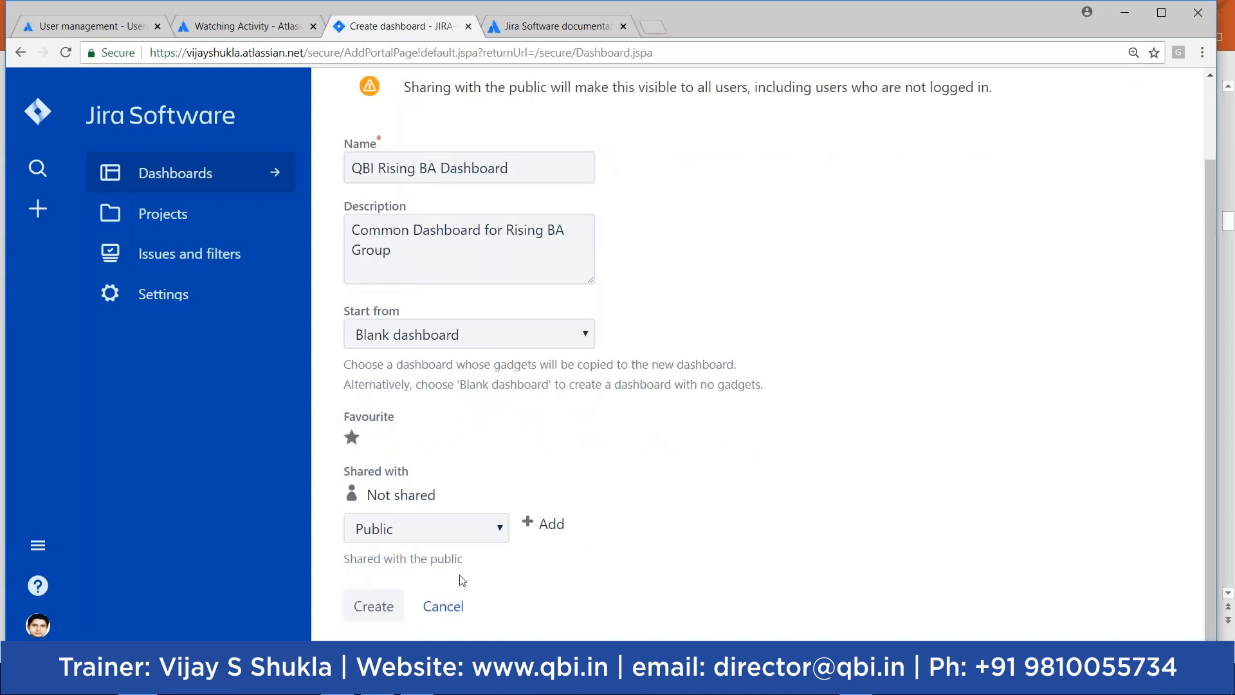
# Step: Create the QBI Rising BA Dashboard and add the Assigned to Me gadget from the full gadget list
pyautogui.click(358, 610)
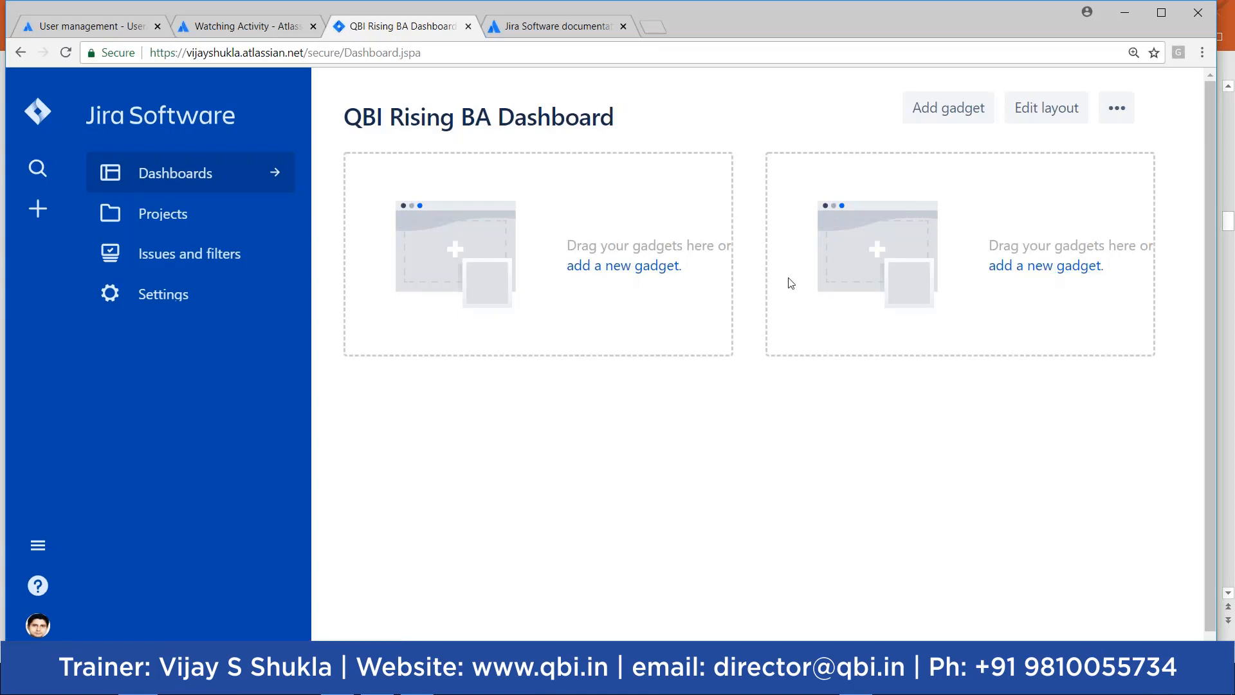
pyautogui.click(634, 273)
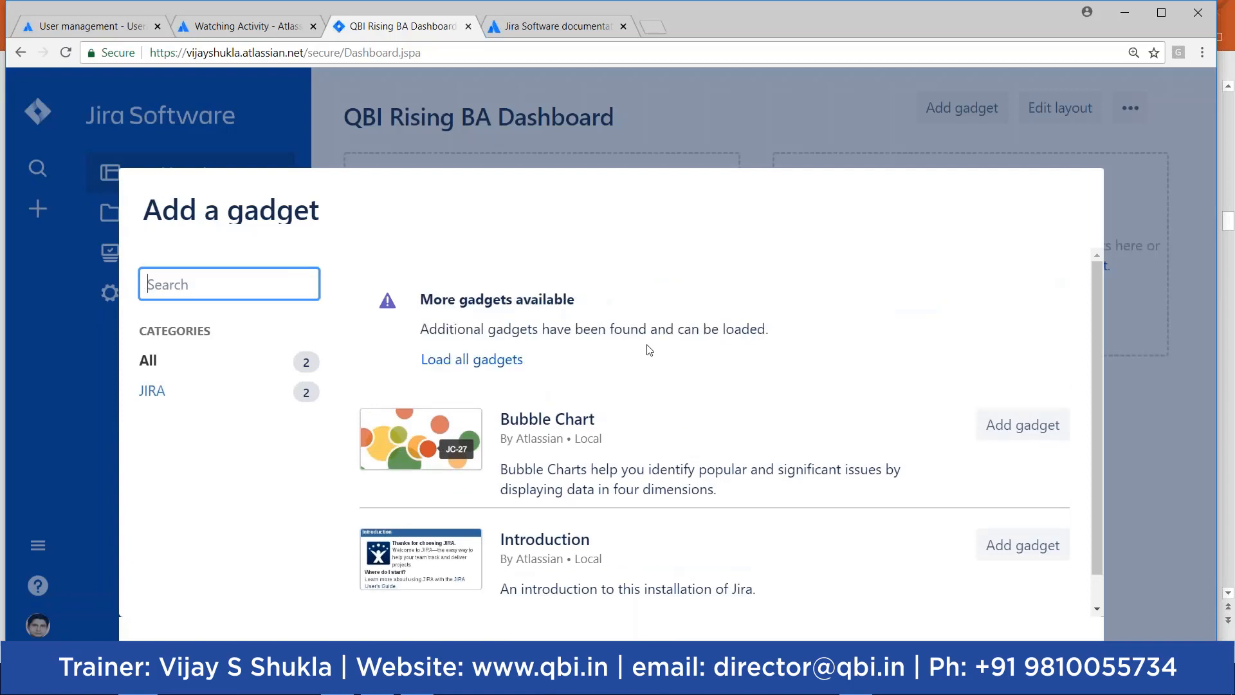
pyautogui.scroll(-1, 1030, 321)
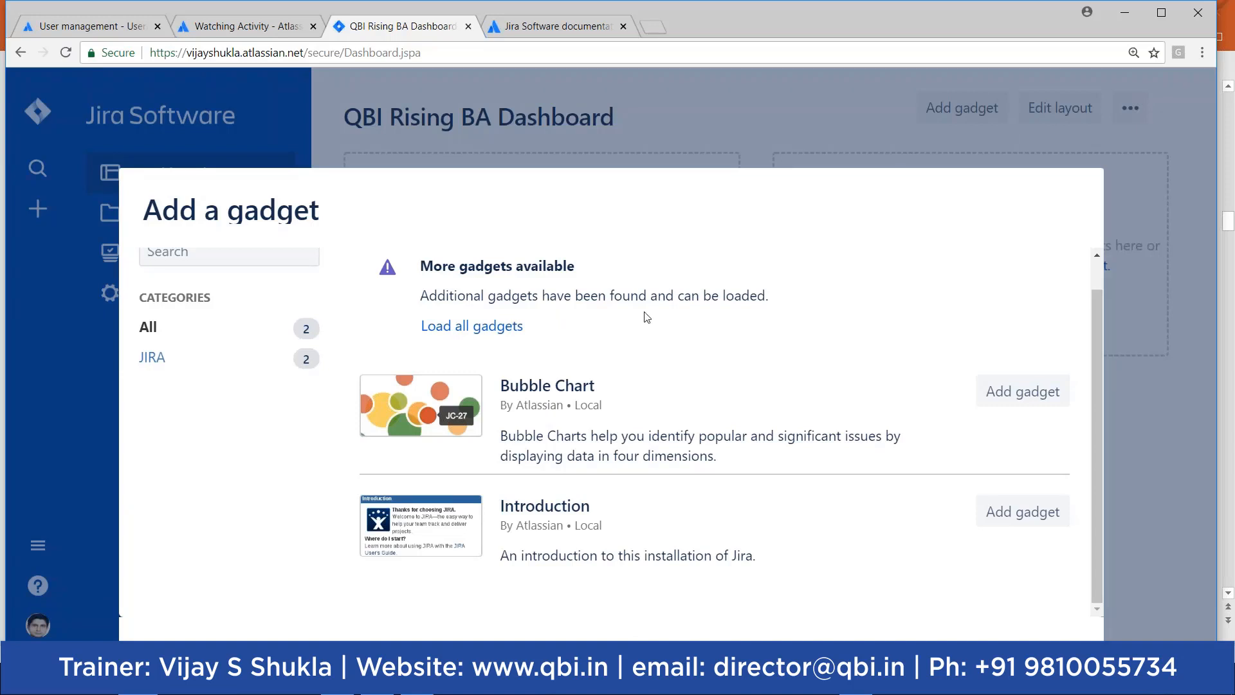
pyautogui.click(149, 358)
pyautogui.click(464, 327)
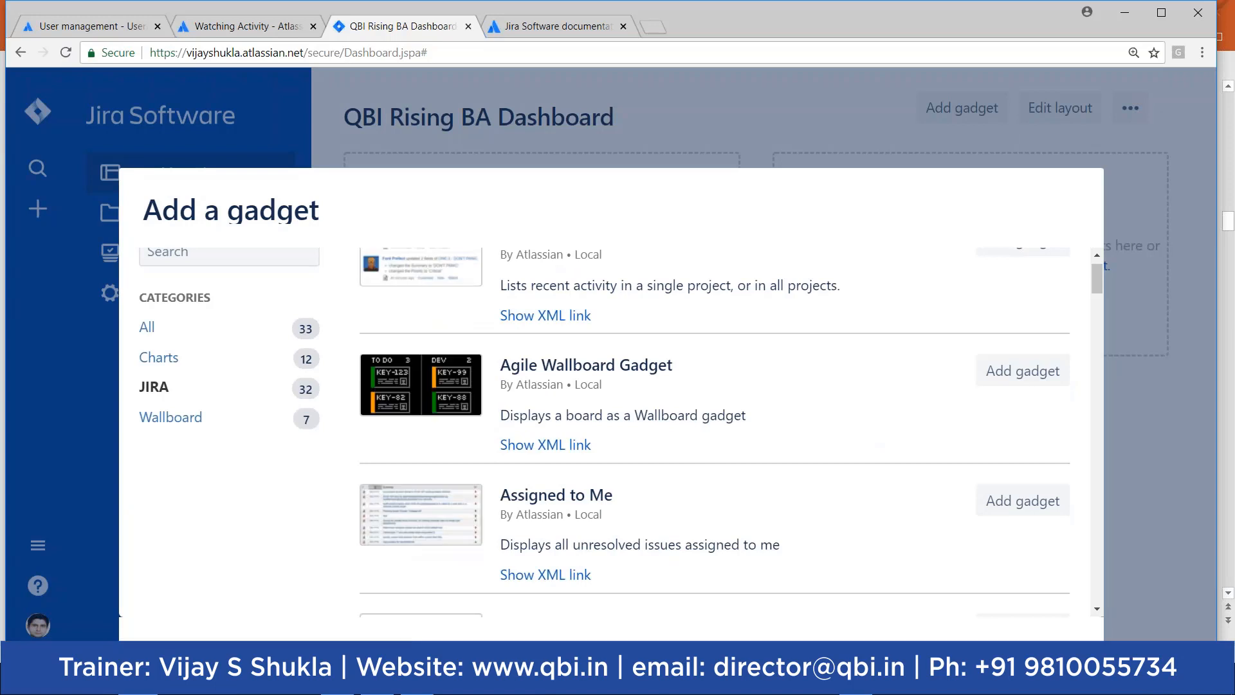
pyautogui.moveTo(1096, 275); pyautogui.dragTo(1096, 281)
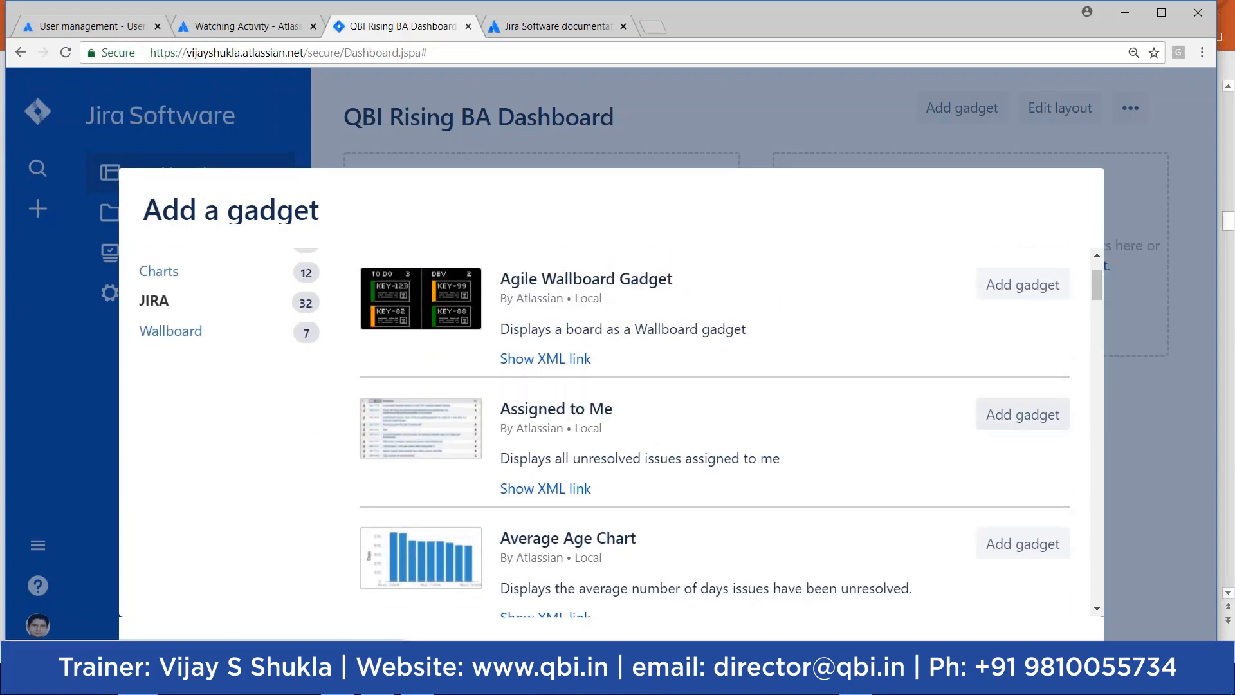
pyautogui.click(1022, 416)
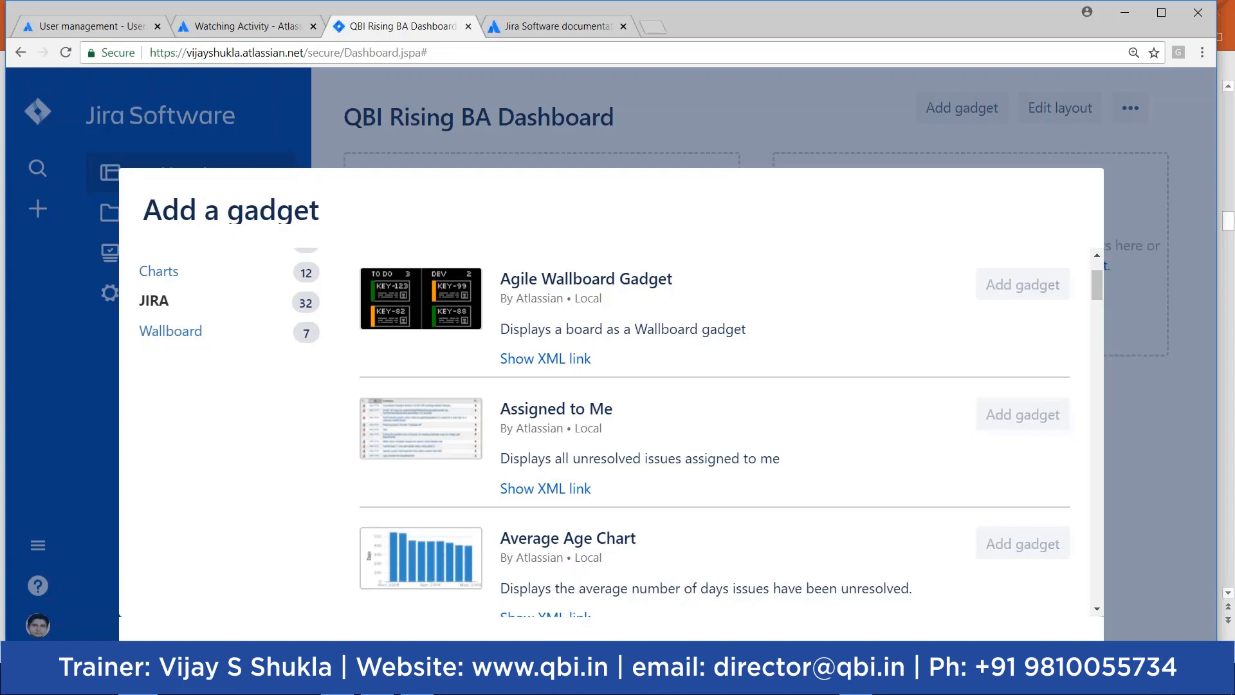
pyautogui.click(1021, 415)
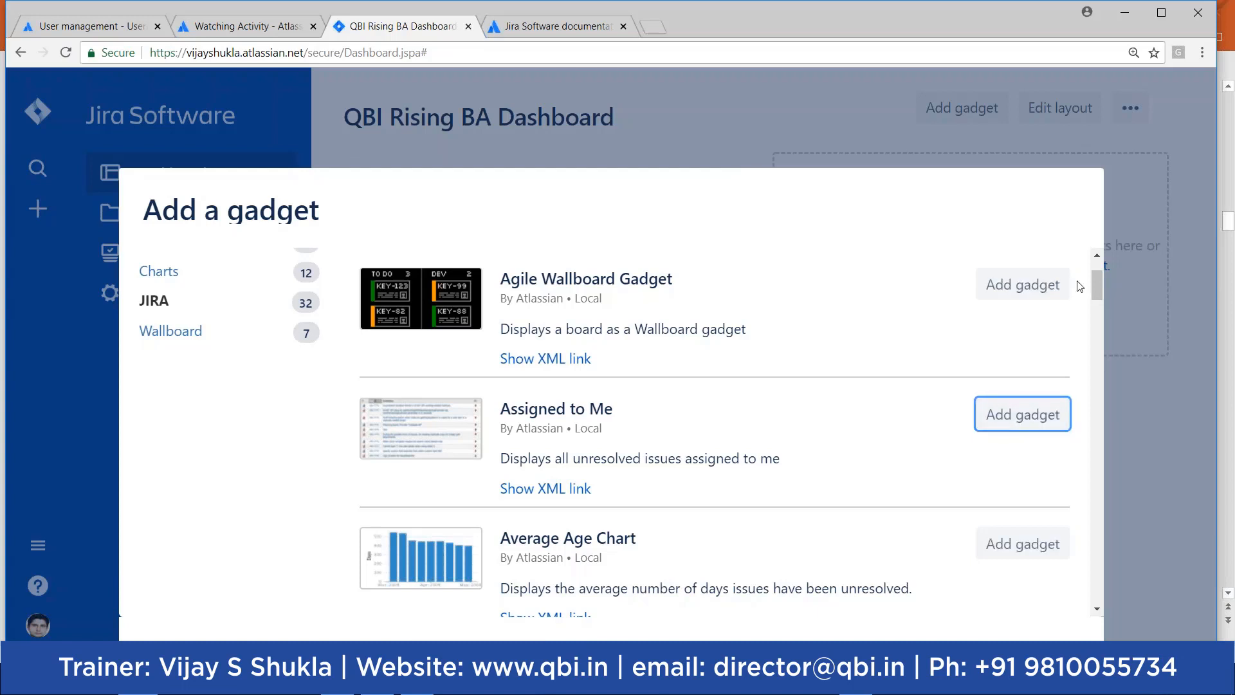
pyautogui.click(1118, 227)
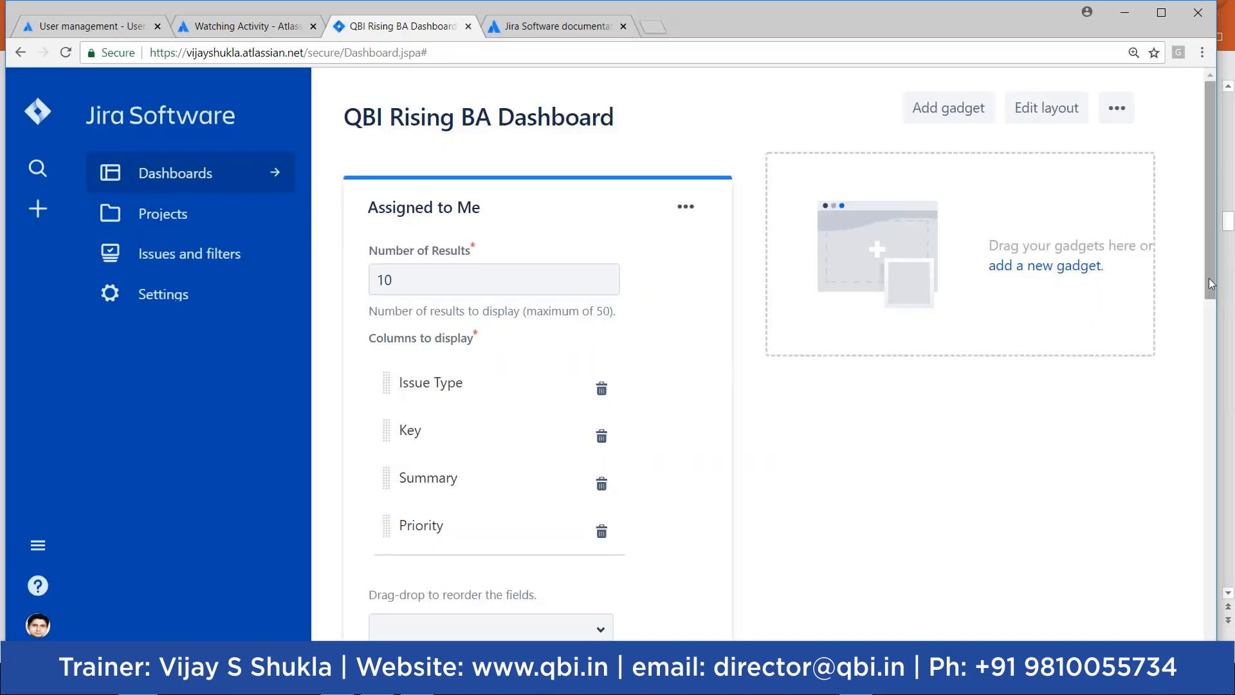
# Step: Add a Favourite filters gadget to the dashboard's right column
pyautogui.moveTo(1217, 375); pyautogui.dragTo(1226, 376)
pyautogui.click(1039, 269)
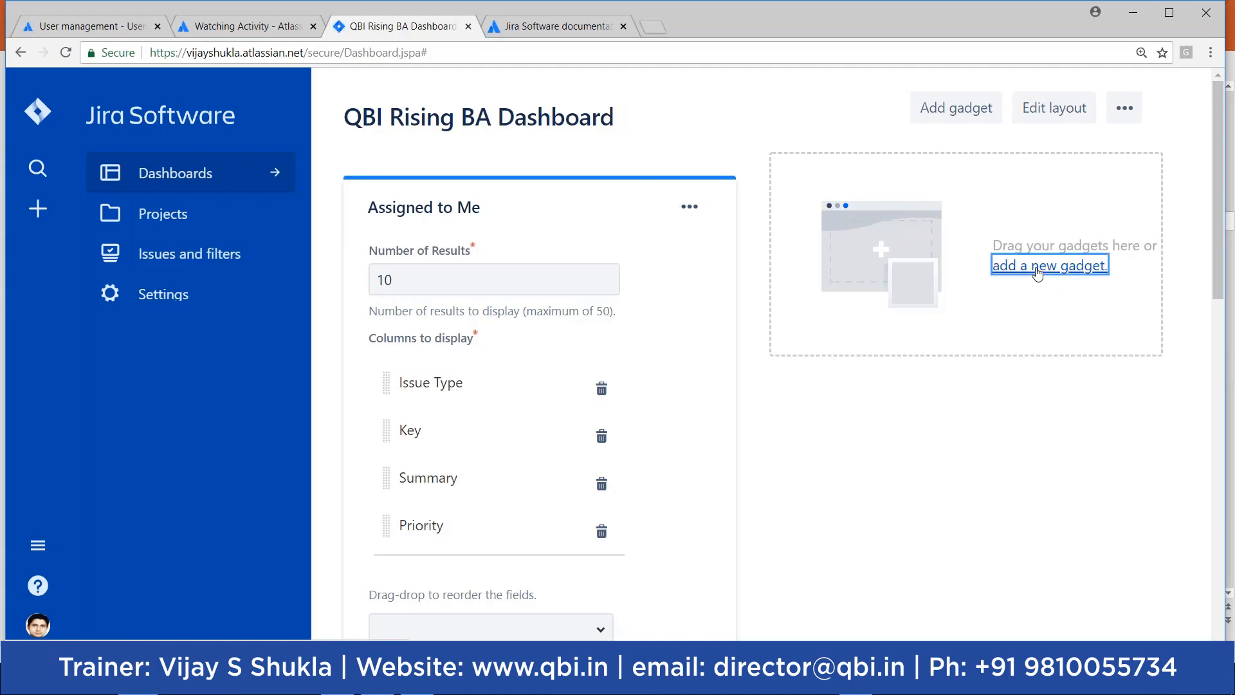
pyautogui.moveTo(1103, 271); pyautogui.dragTo(1100, 361)
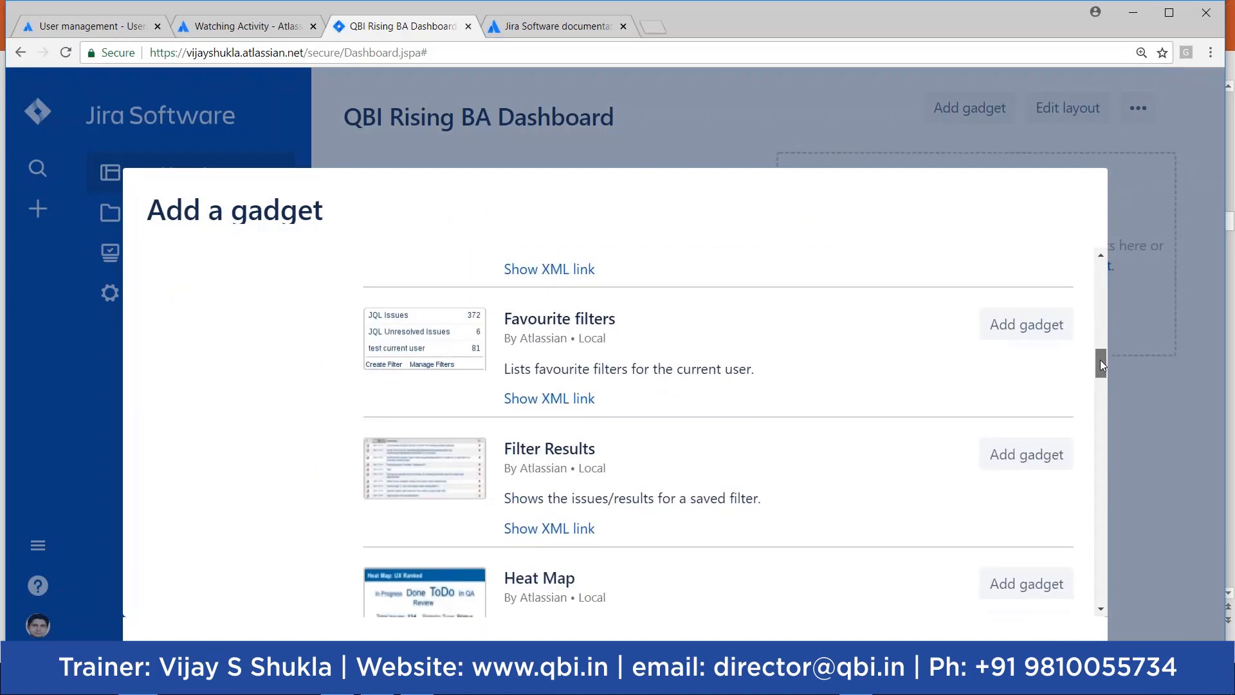
pyautogui.click(1023, 327)
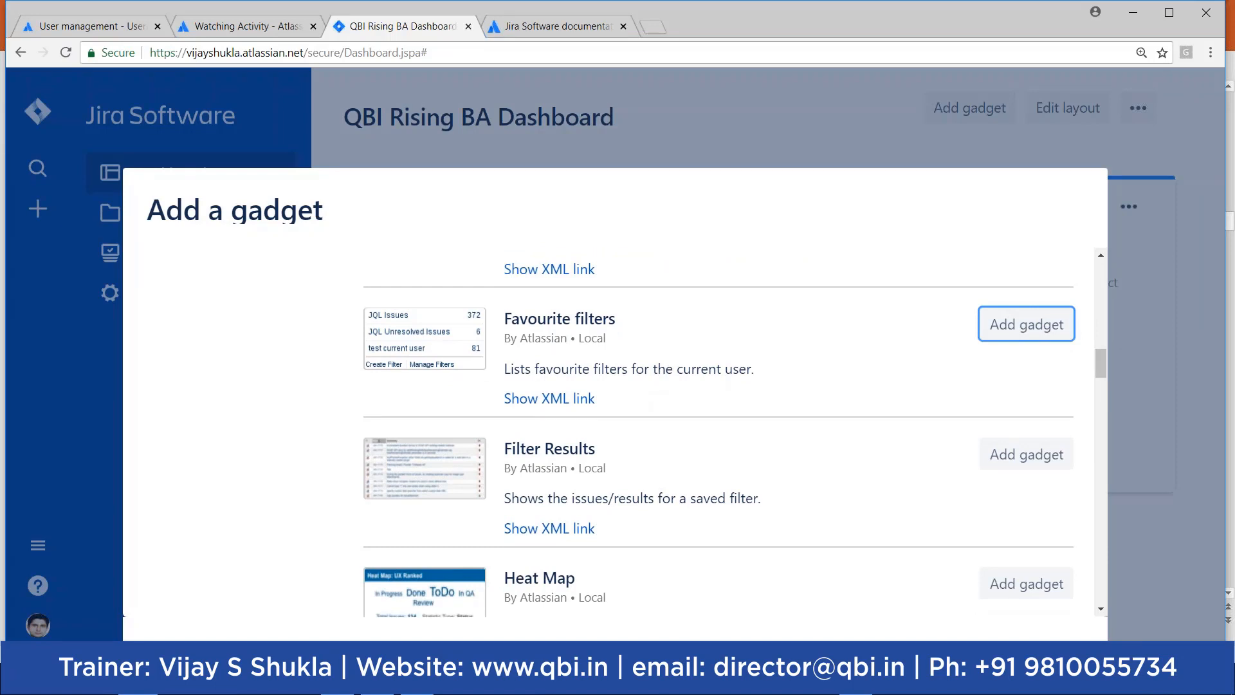
pyautogui.click(1134, 424)
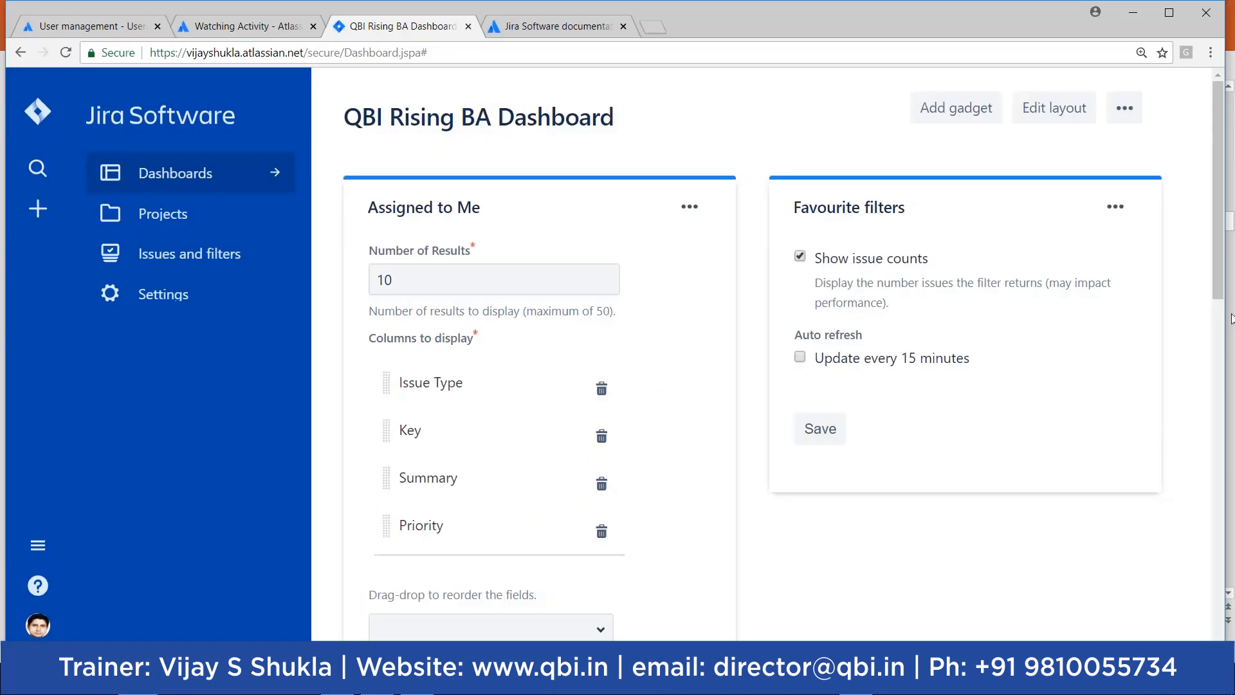
# Step: Delete the duplicate Assigned to Me gadget through its ••• menu
pyautogui.moveTo(1220, 278); pyautogui.dragTo(1197, 516)
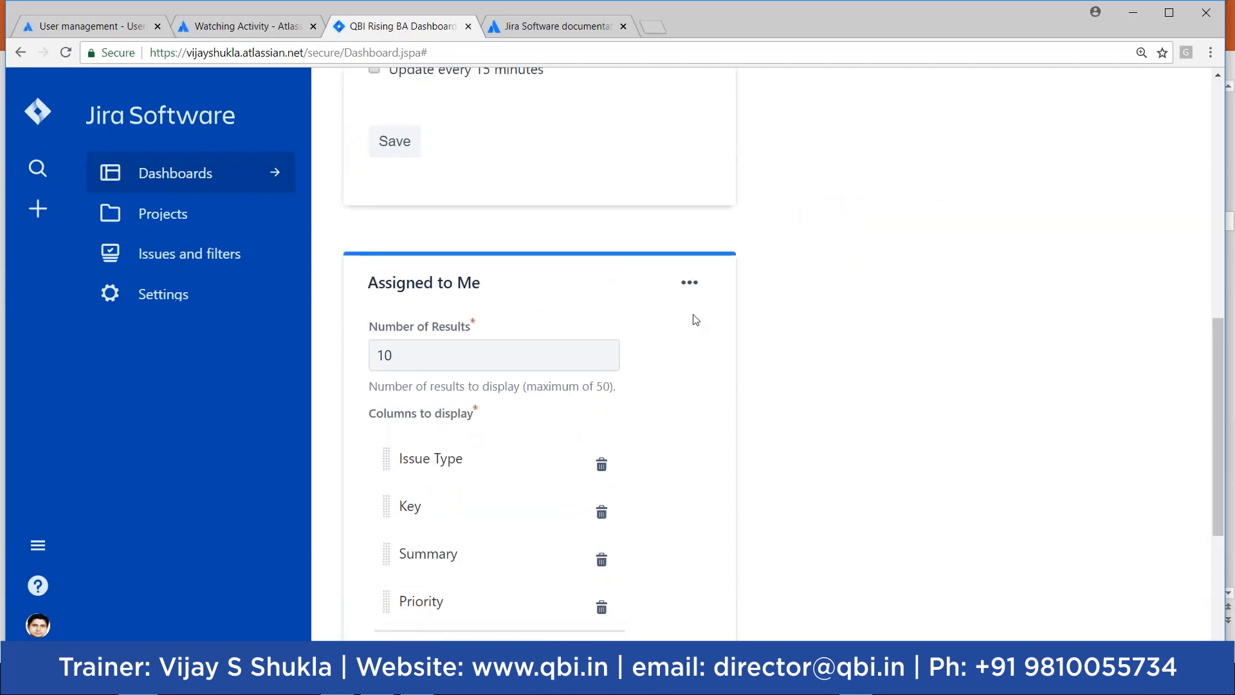
pyautogui.click(695, 285)
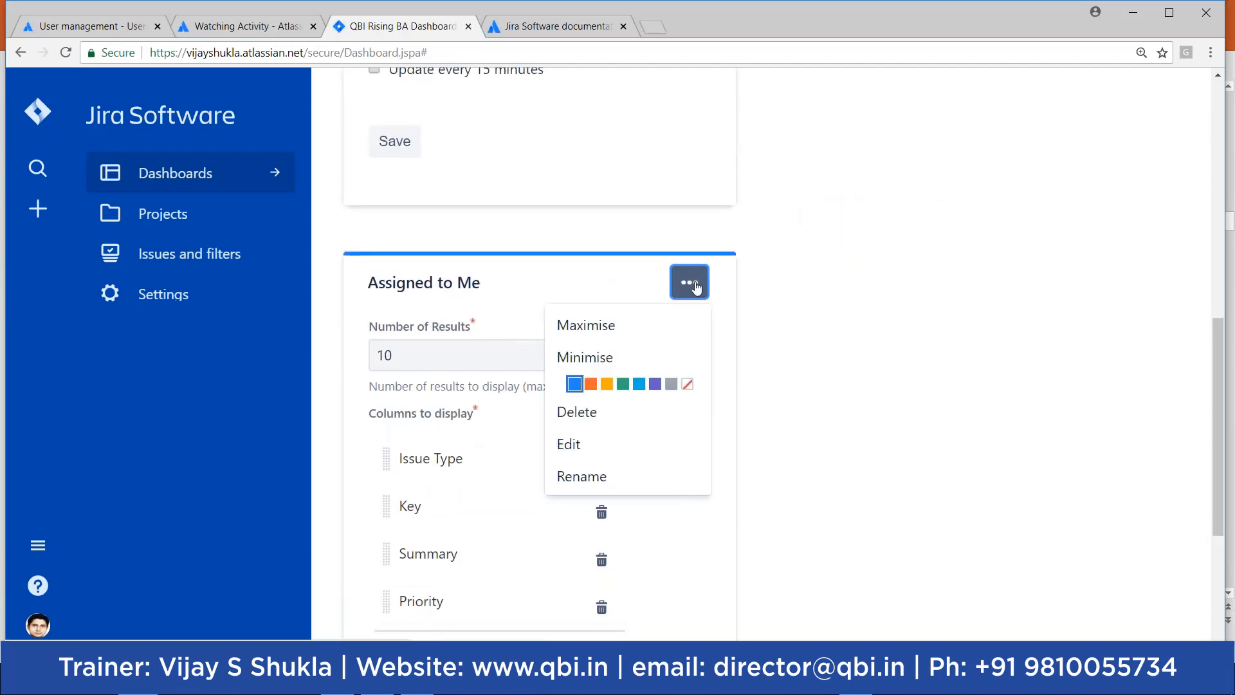
pyautogui.click(579, 416)
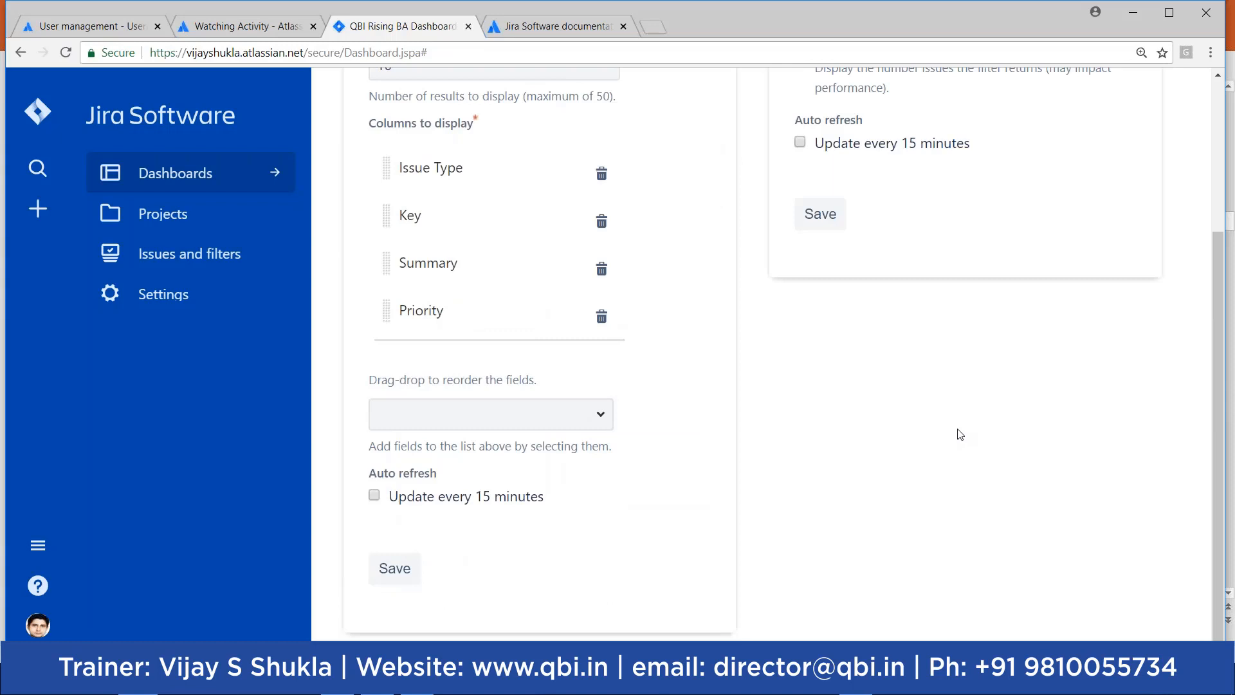
pyautogui.moveTo(1221, 406); pyautogui.dragTo(1230, 232)
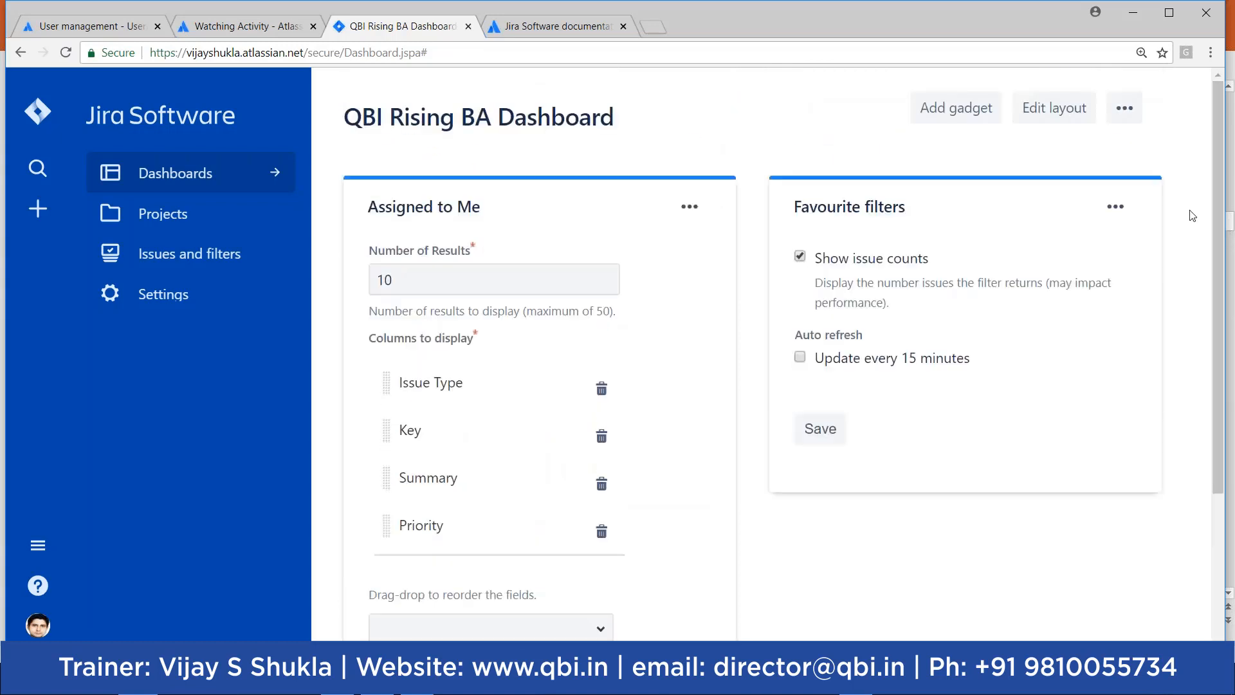
# Step: Add the Activity Stream gadget to the QBI Rising BA Dashboard
pyautogui.click(953, 112)
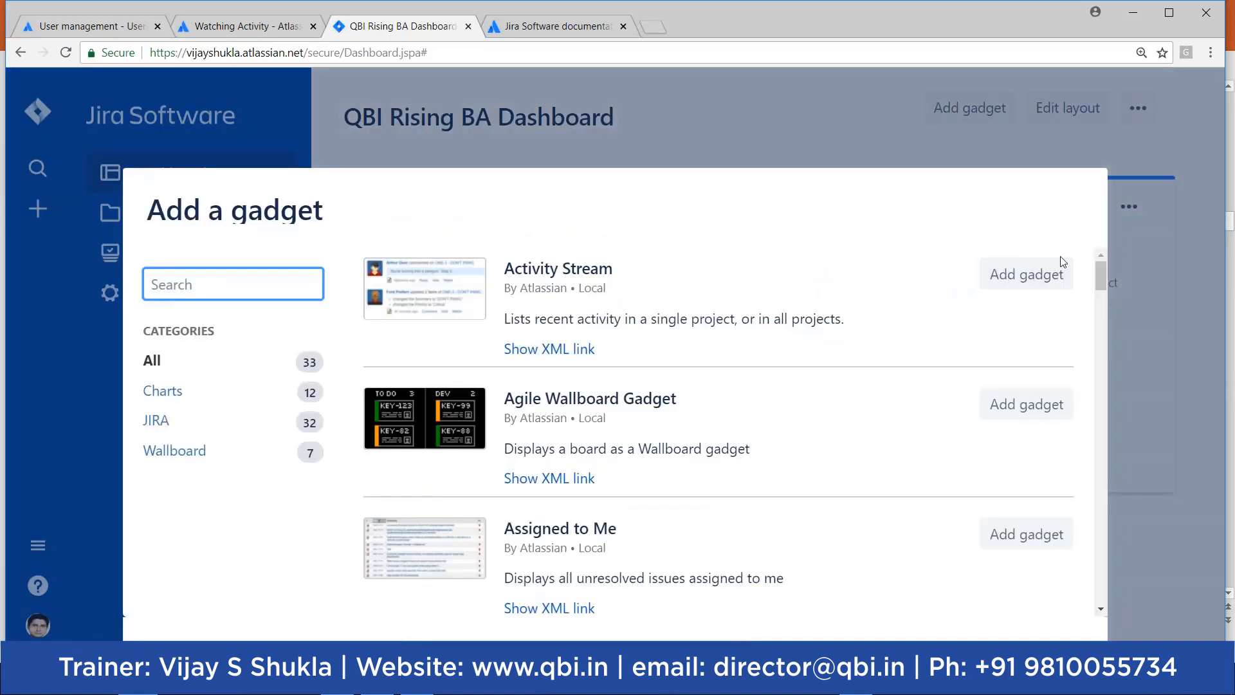
pyautogui.click(1016, 284)
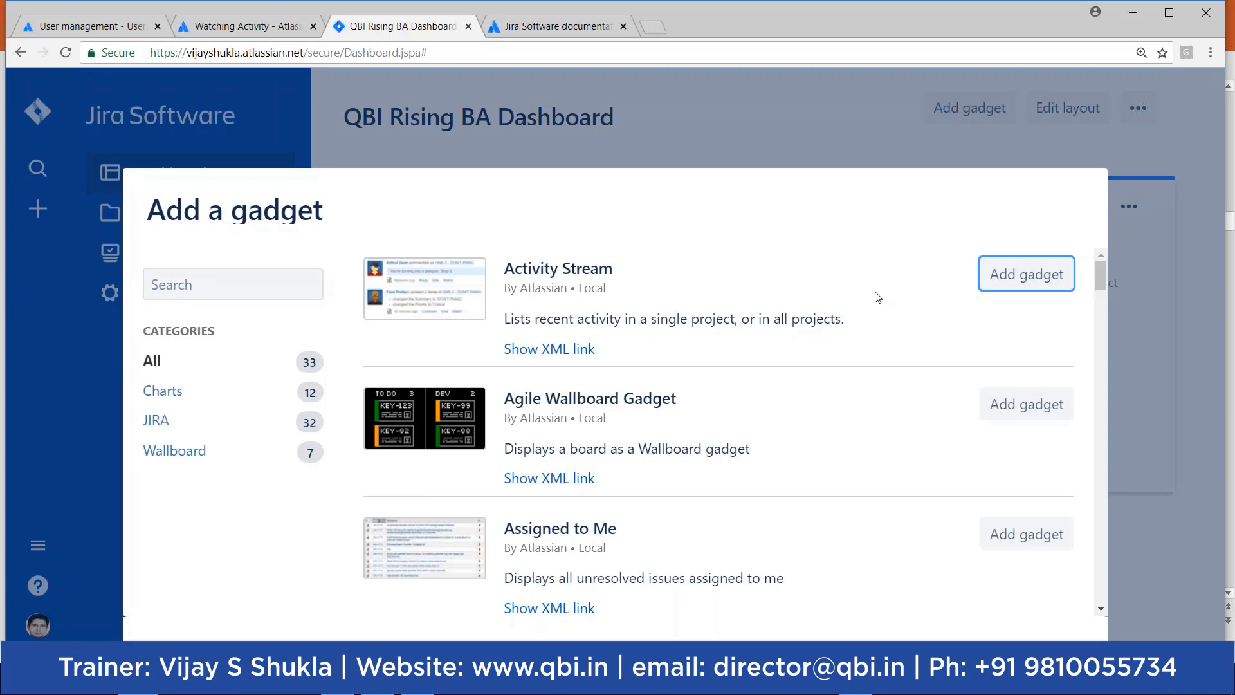
pyautogui.click(1169, 530)
pyautogui.moveTo(1218, 192); pyautogui.dragTo(1208, 500)
pyautogui.moveTo(564, 498); pyautogui.dragTo(551, 152)
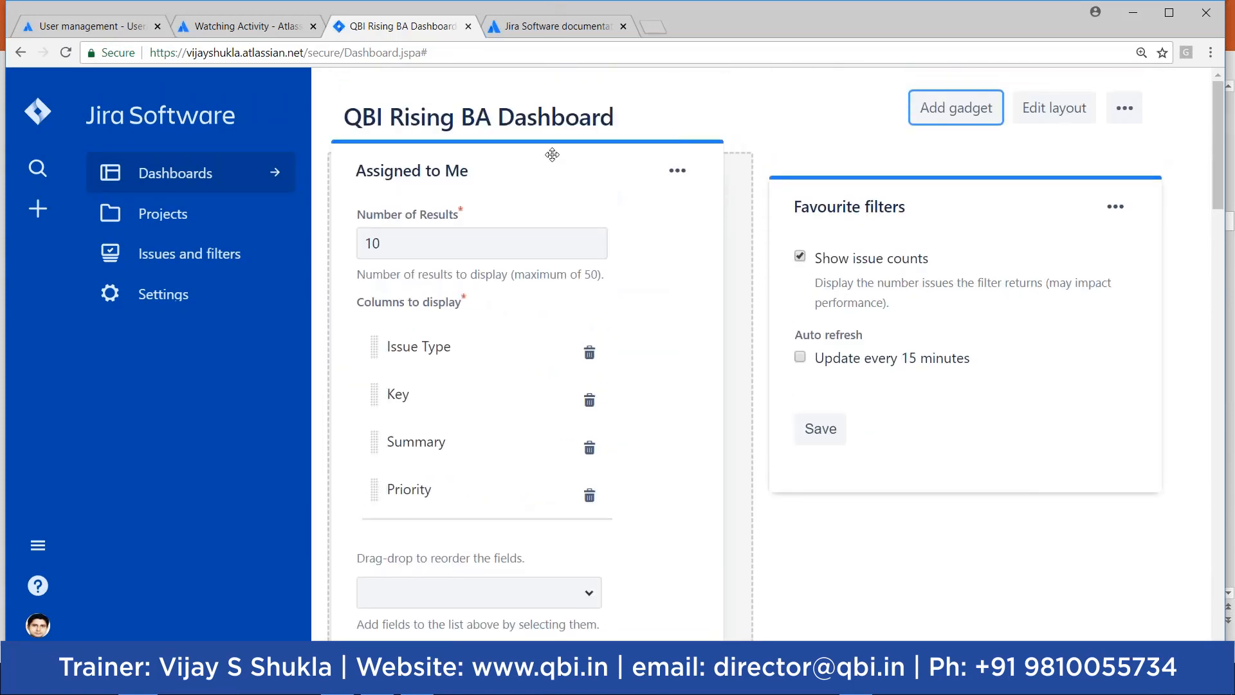
# Step: Add the Introduction gadget to the dashboard as well
pyautogui.click(1131, 112)
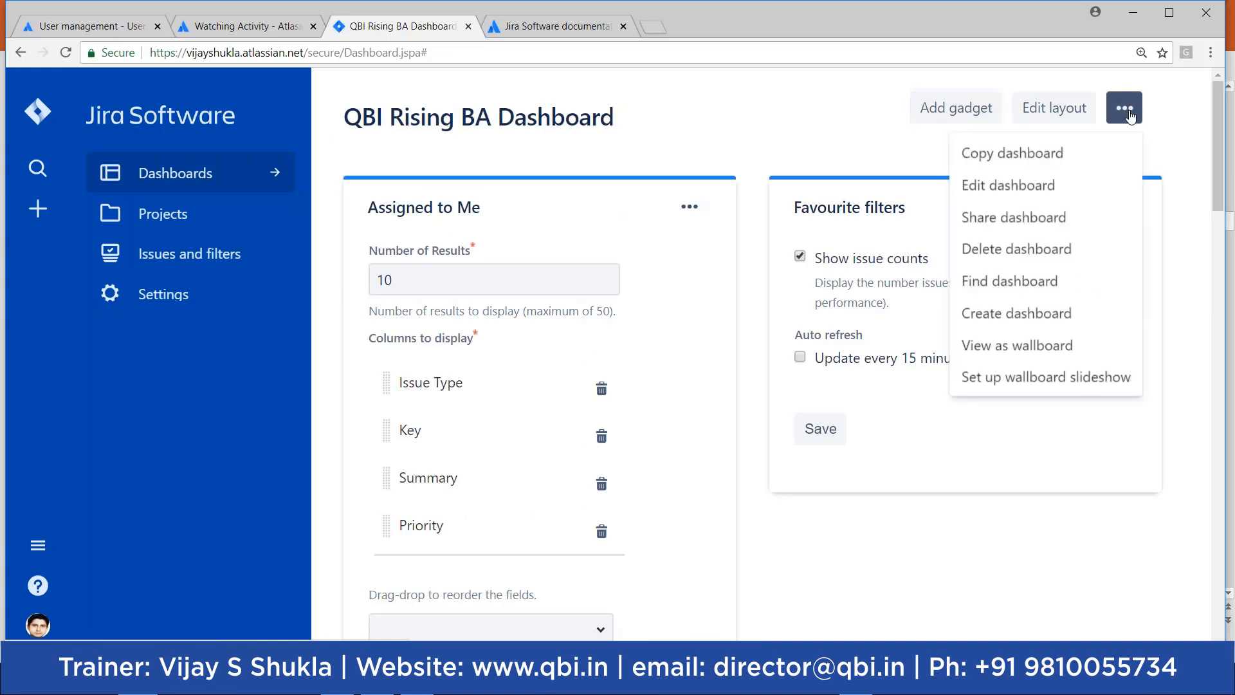
pyautogui.click(959, 117)
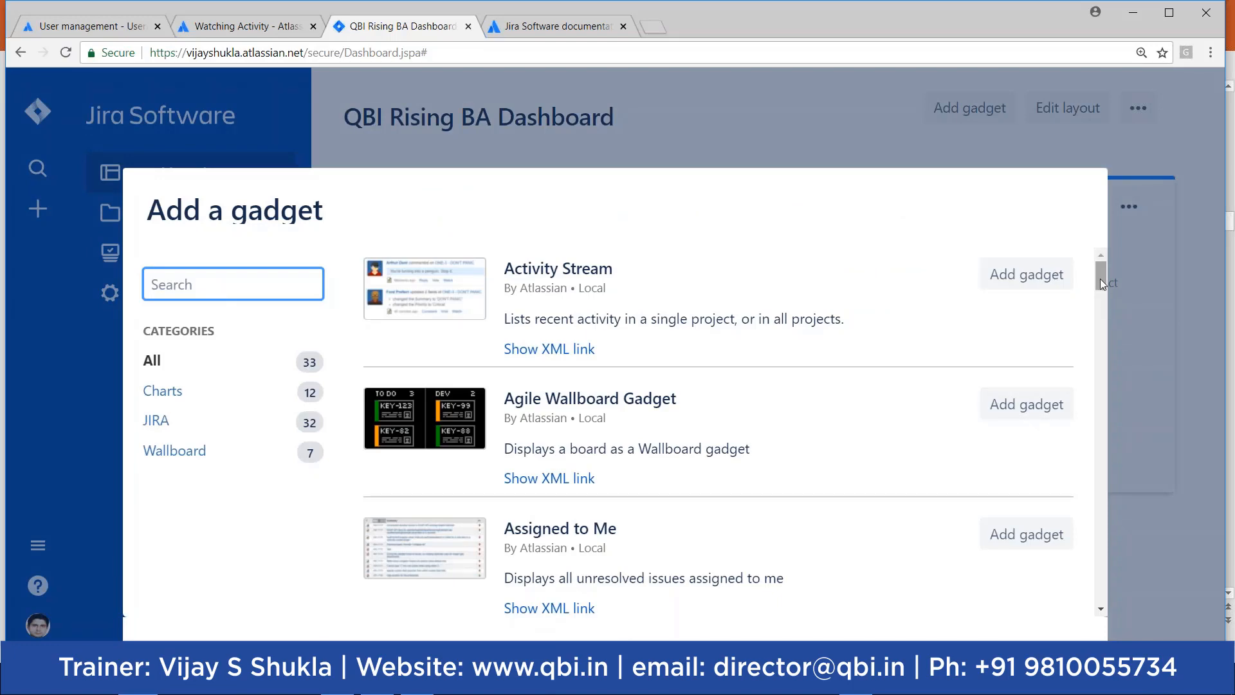
pyautogui.moveTo(1101, 279); pyautogui.dragTo(1101, 321)
pyautogui.moveTo(1096, 340); pyautogui.dragTo(1092, 391)
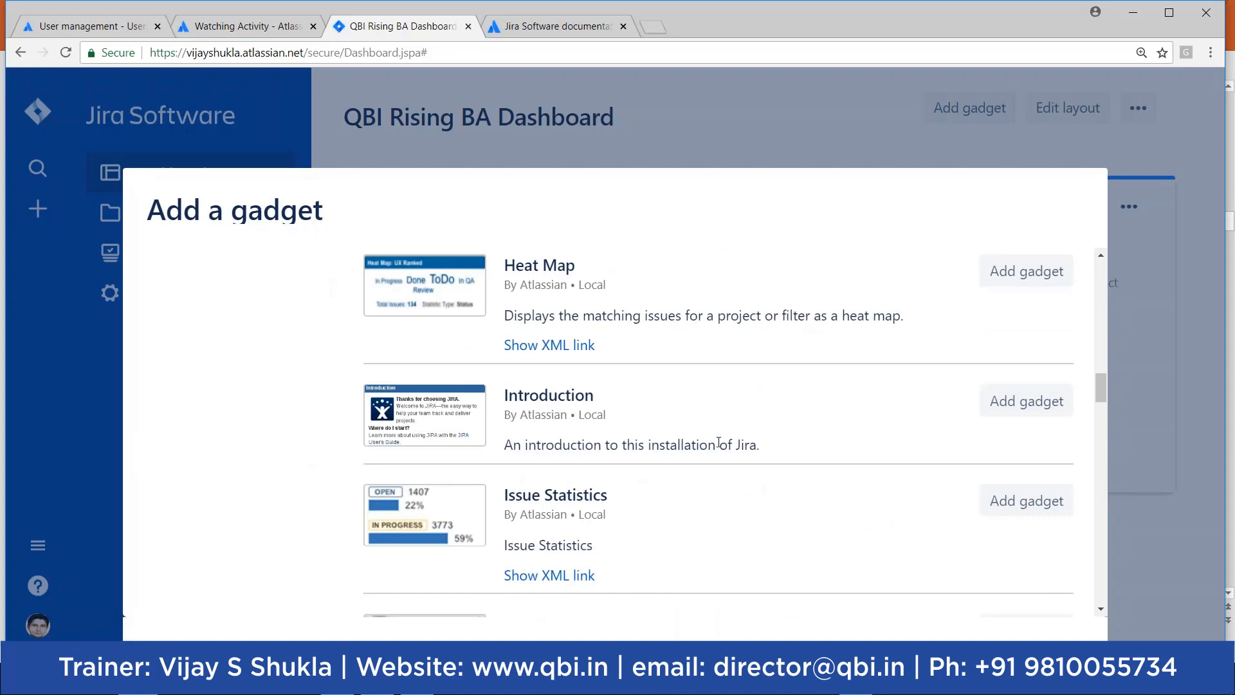
pyautogui.click(1023, 401)
pyautogui.click(1176, 395)
pyautogui.scroll(-10, 1177, 438)
pyautogui.scroll(6, 1177, 438)
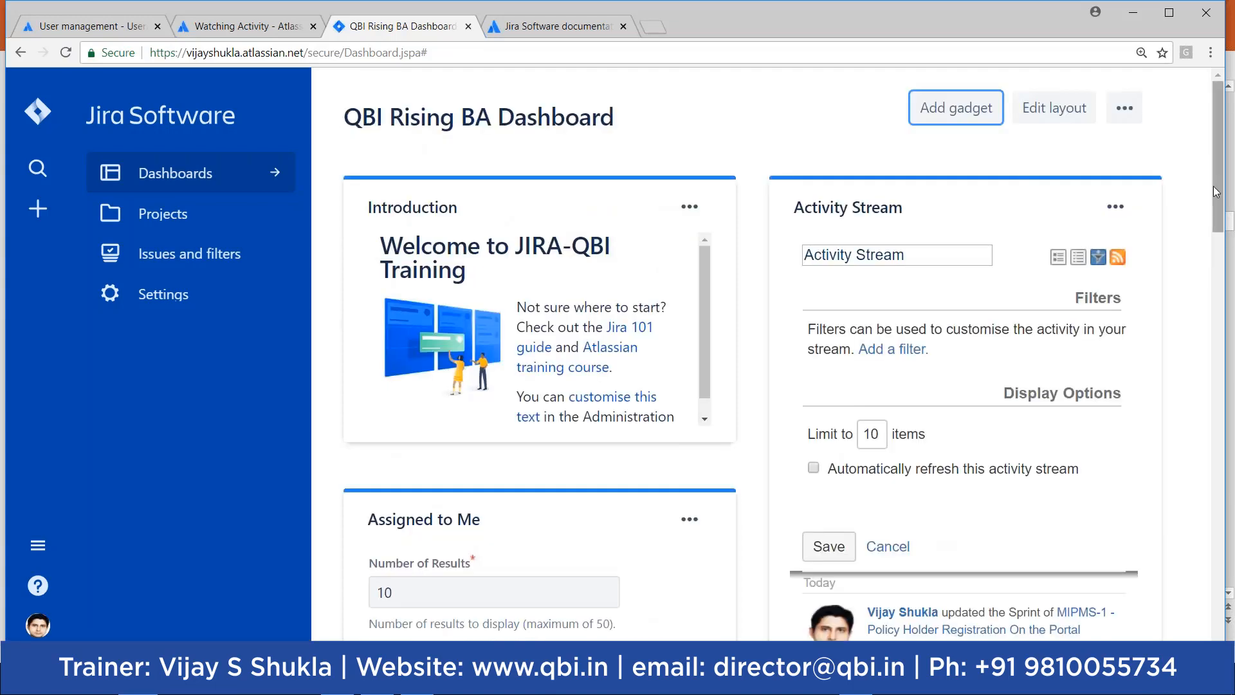
# Step: Switch between the System, test and QBI Rising BA dashboards from the Dashboards list
pyautogui.moveTo(1220, 197)
pyautogui.mouseDown()
pyautogui.moveTo(1227, 433)
pyautogui.moveTo(1229, 219)
pyautogui.moveTo(1216, 222)
pyautogui.moveTo(1209, 268)
pyautogui.moveTo(1203, 197)
pyautogui.mouseUp()
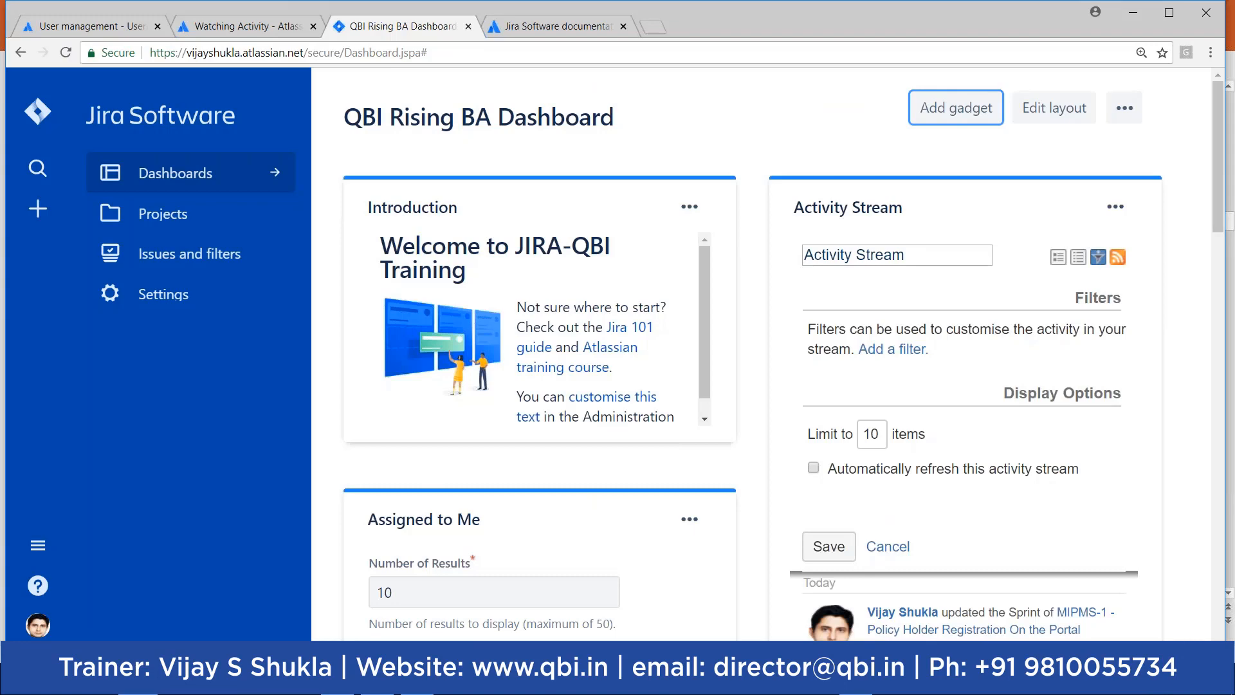
pyautogui.moveTo(1219, 211); pyautogui.dragTo(1226, 172)
pyautogui.click(276, 172)
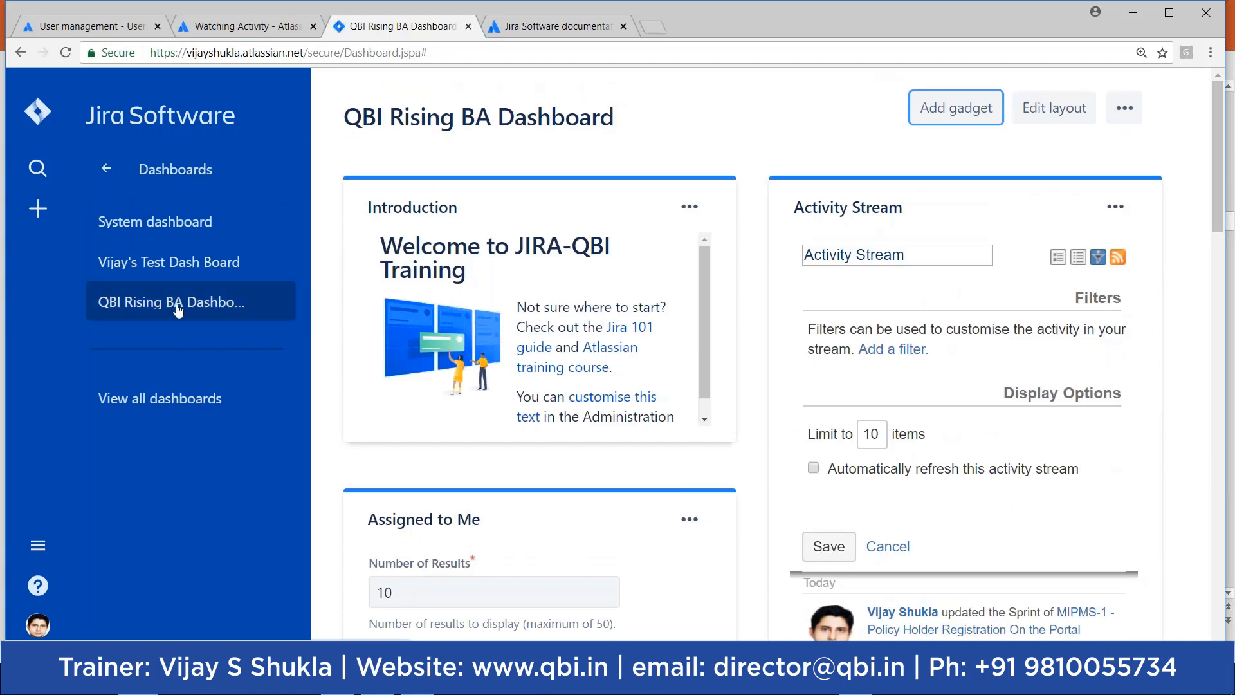
pyautogui.click(170, 232)
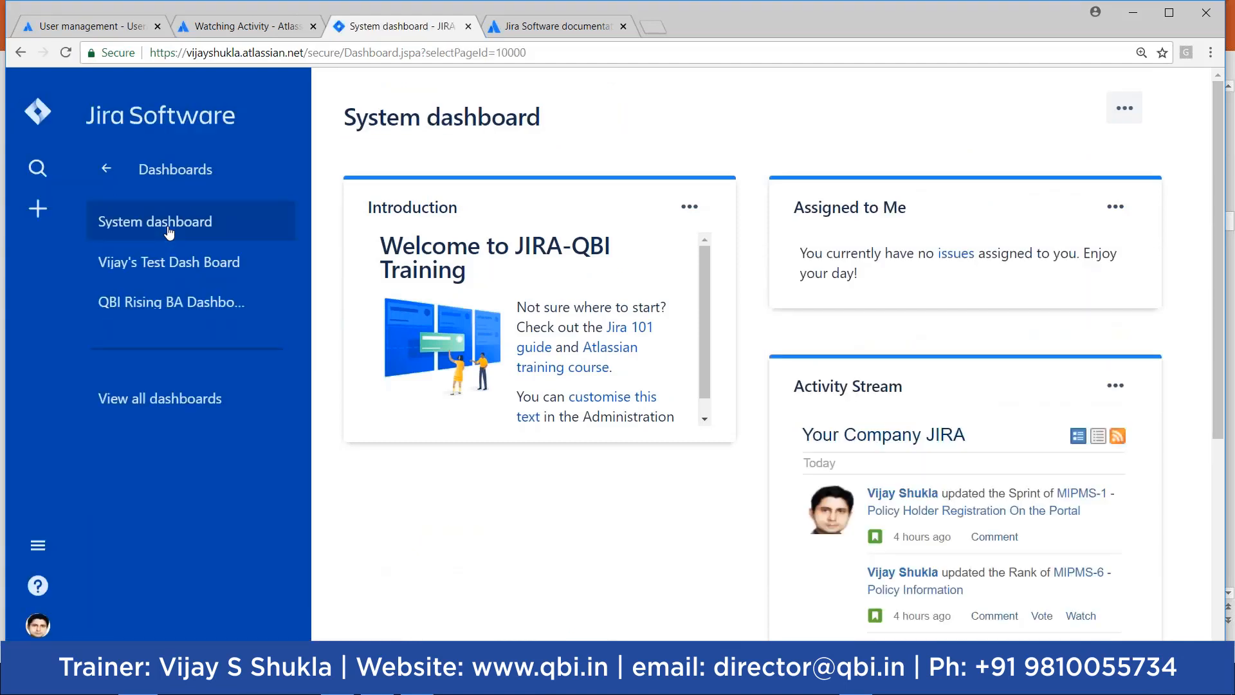
pyautogui.click(166, 269)
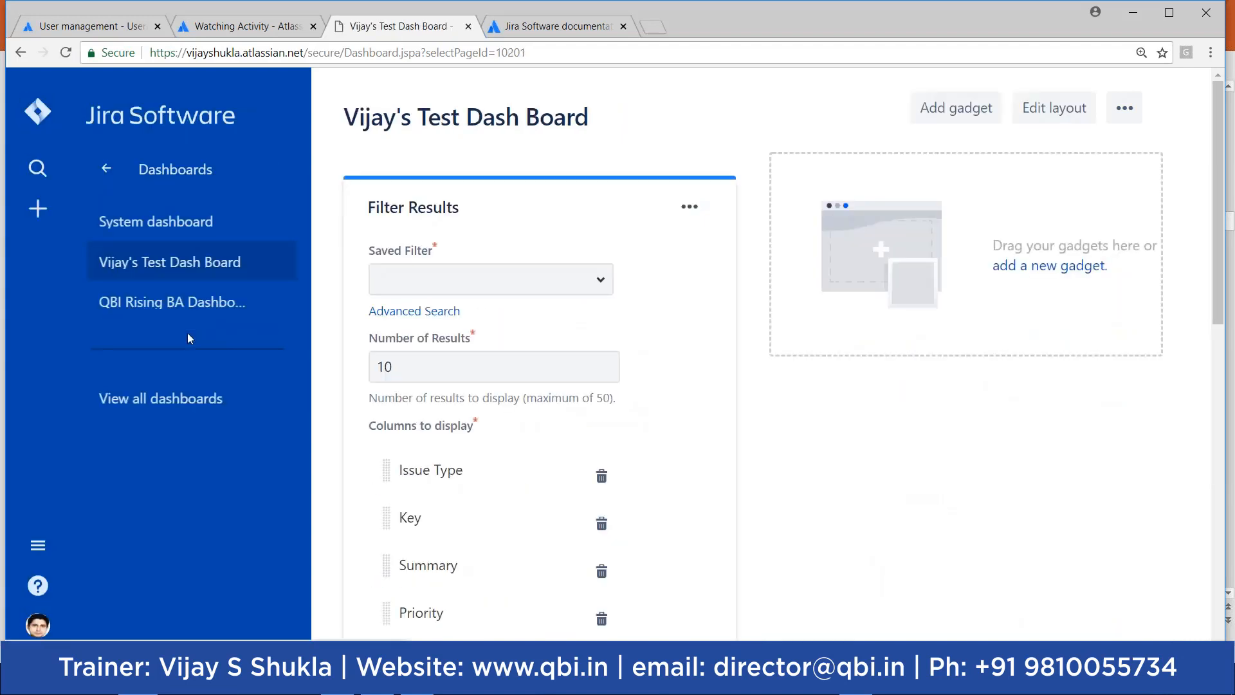
pyautogui.click(184, 312)
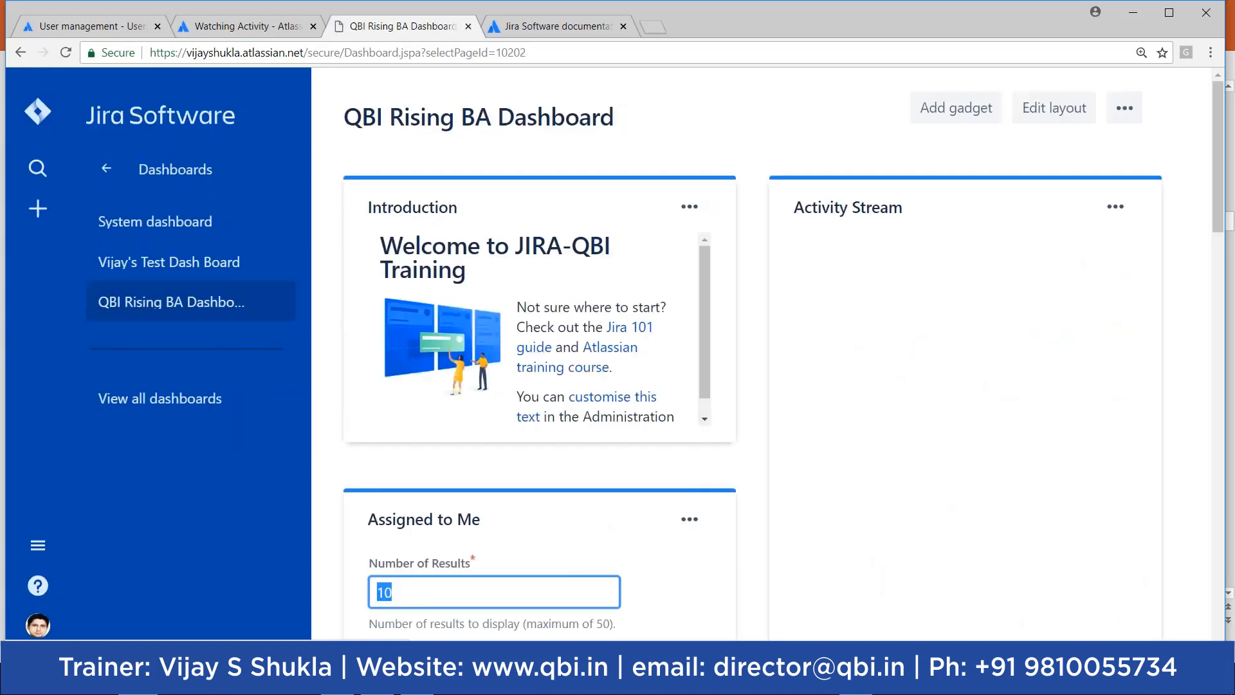
# Step: Drag the Favourite filters gadget into the dashboard's left column
pyautogui.moveTo(1221, 187); pyautogui.dragTo(1138, 557)
pyautogui.moveTo(1030, 488); pyautogui.dragTo(627, 412)
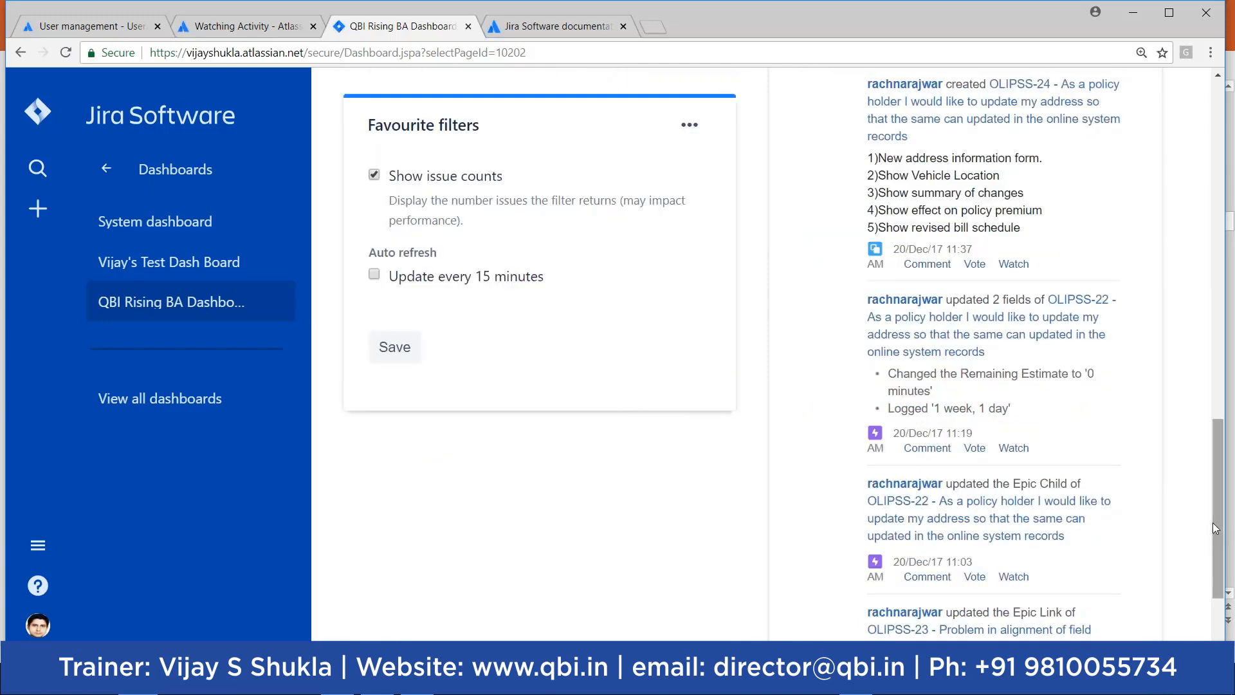
pyautogui.moveTo(1218, 528); pyautogui.dragTo(1233, 169)
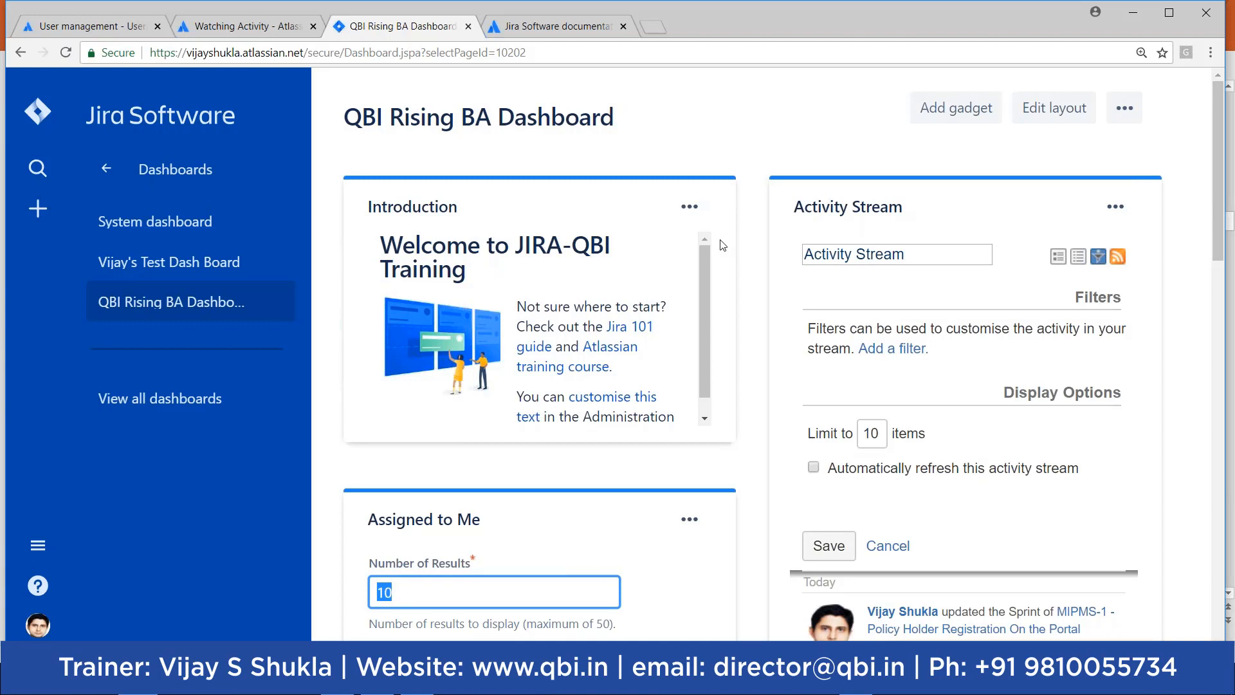
# Step: Browse the page listing all dashboards, then reopen QBI Rising BA Dashboard's actions menu
pyautogui.click(146, 411)
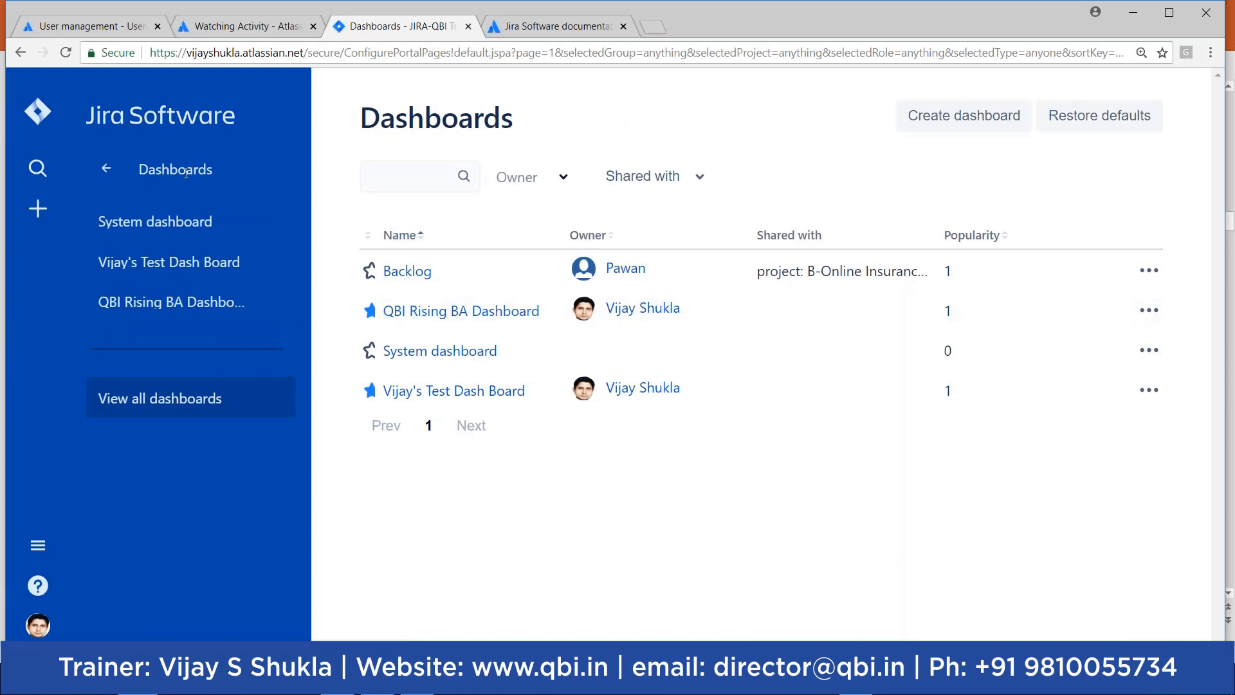
pyautogui.click(112, 176)
pyautogui.click(186, 181)
pyautogui.click(190, 408)
pyautogui.click(38, 113)
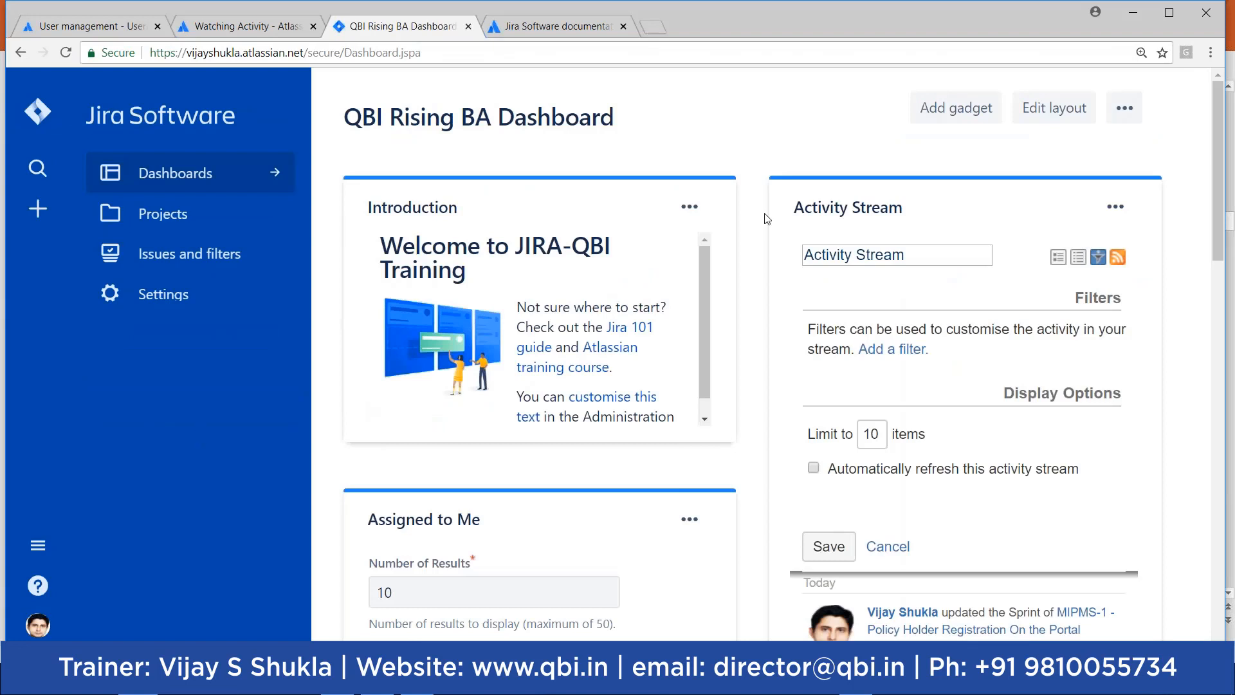
pyautogui.click(1138, 112)
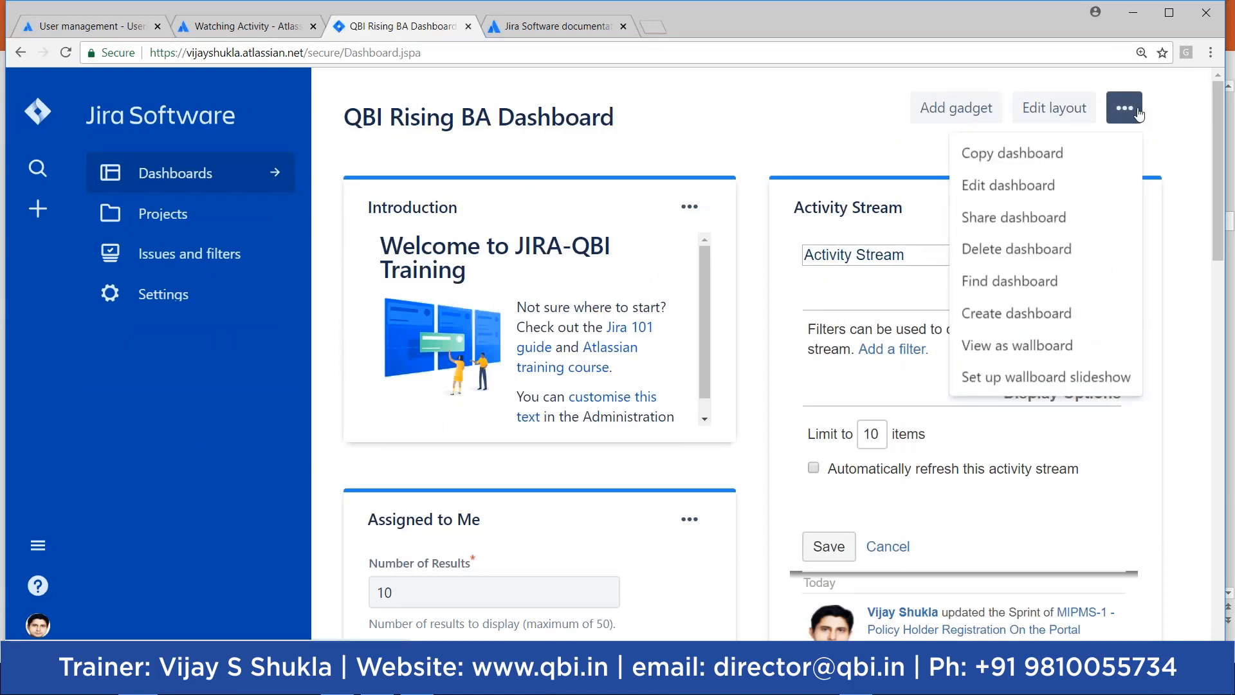
# Step: View QBI Rising BA Dashboard as a wallboard, then go back to the normal dashboard
pyautogui.click(1002, 353)
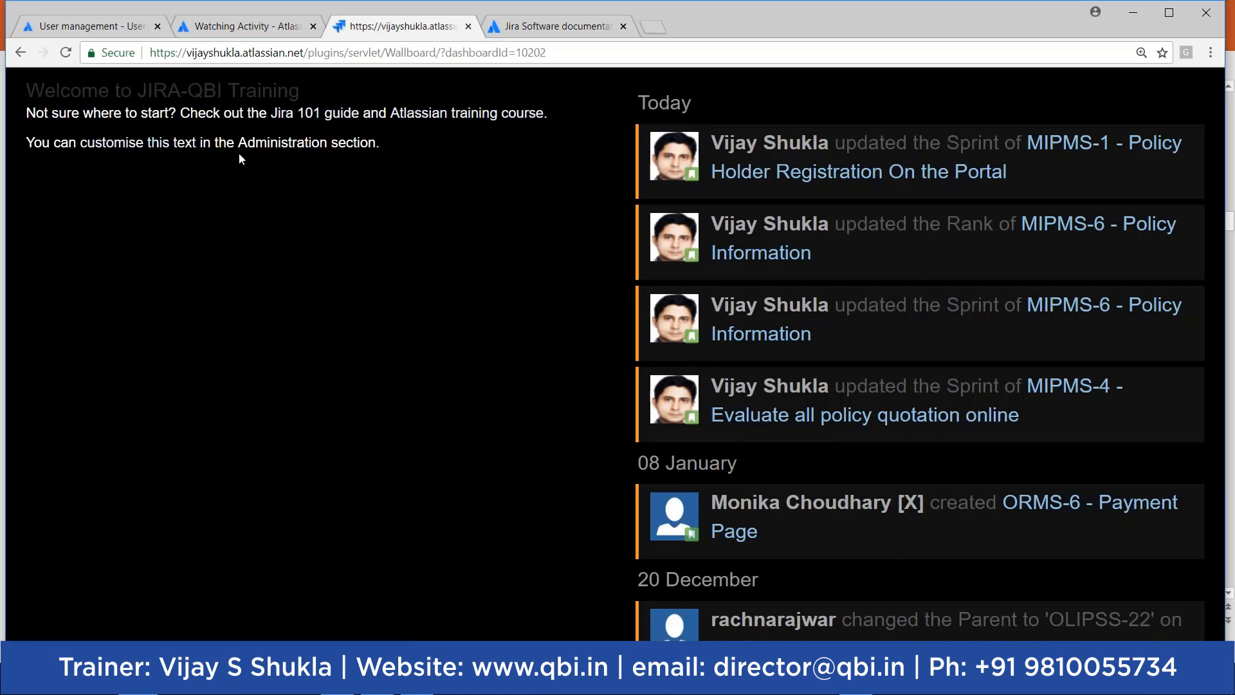
pyautogui.click(21, 52)
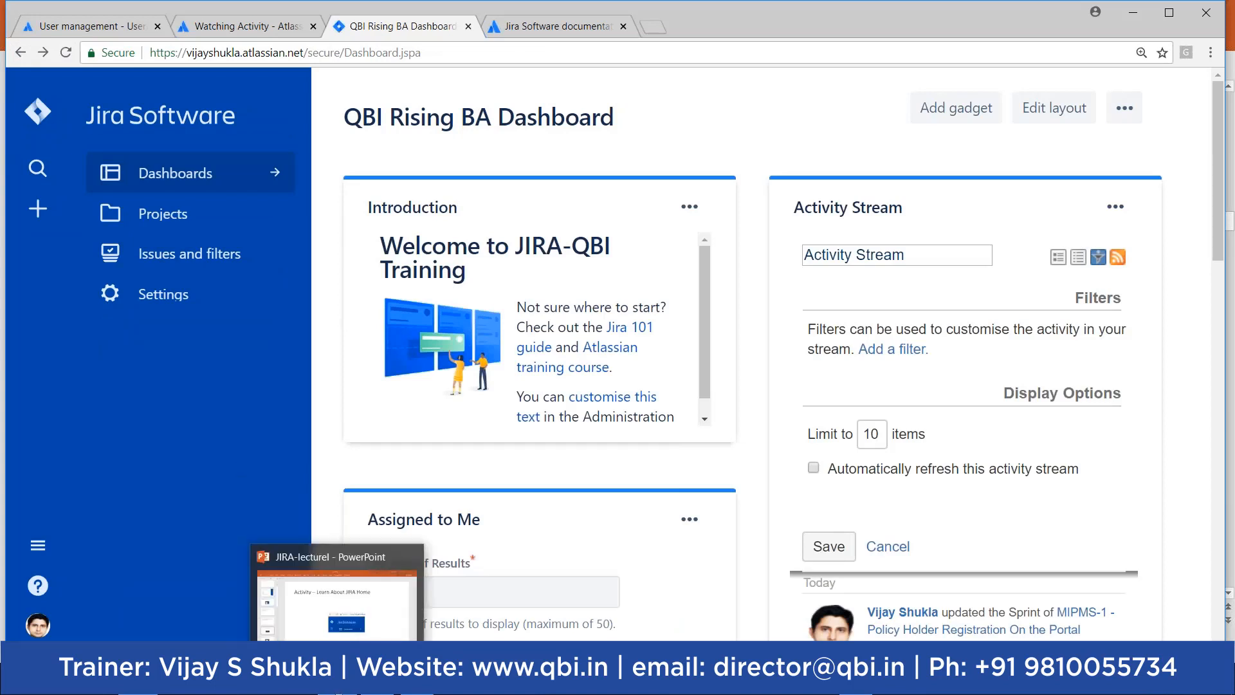
pyautogui.click(348, 599)
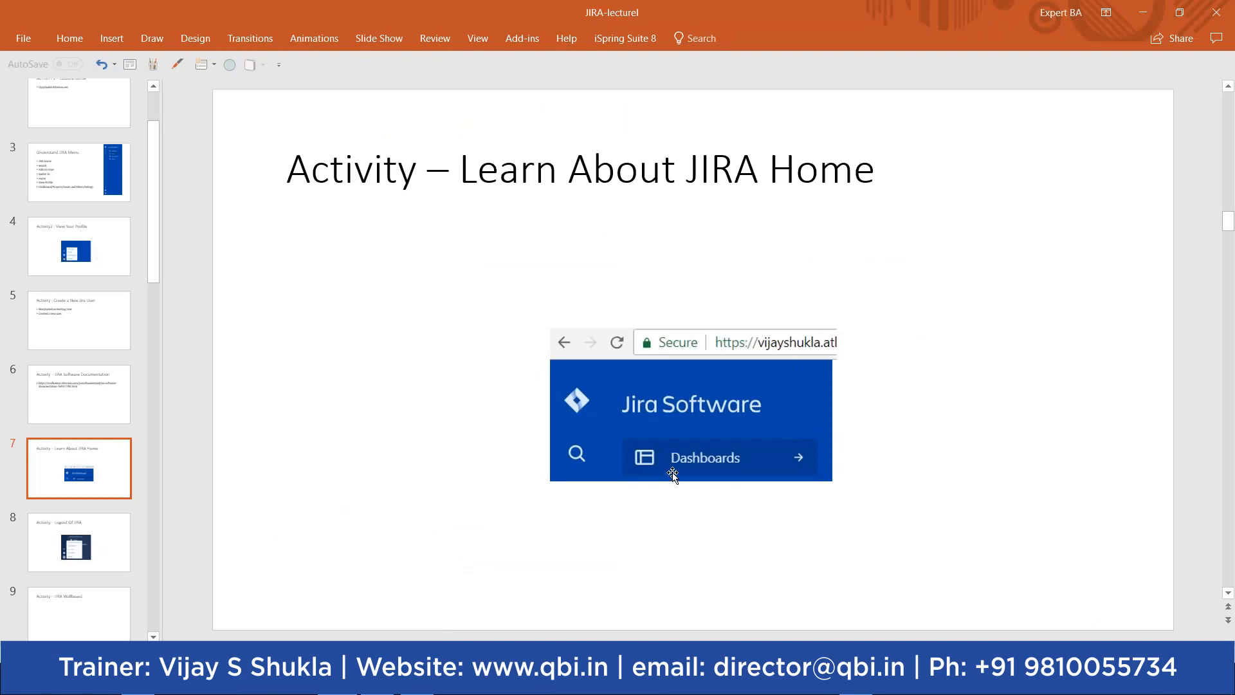
pyautogui.click(122, 534)
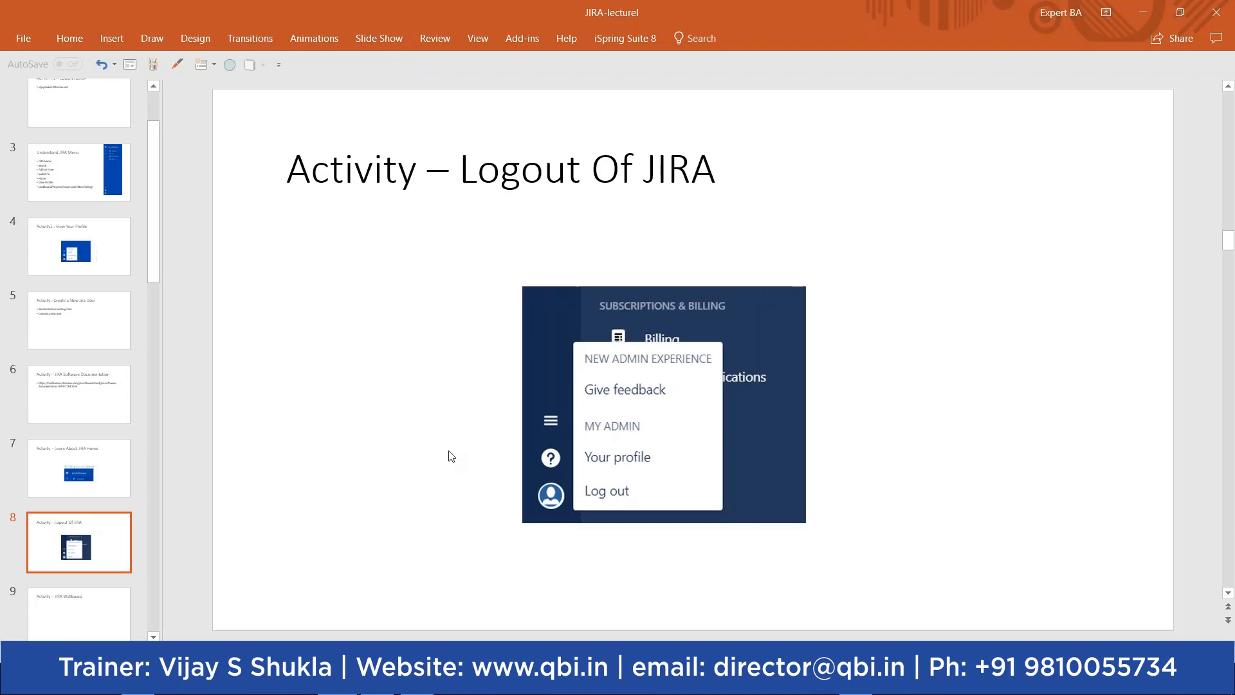
pyautogui.click(1143, 14)
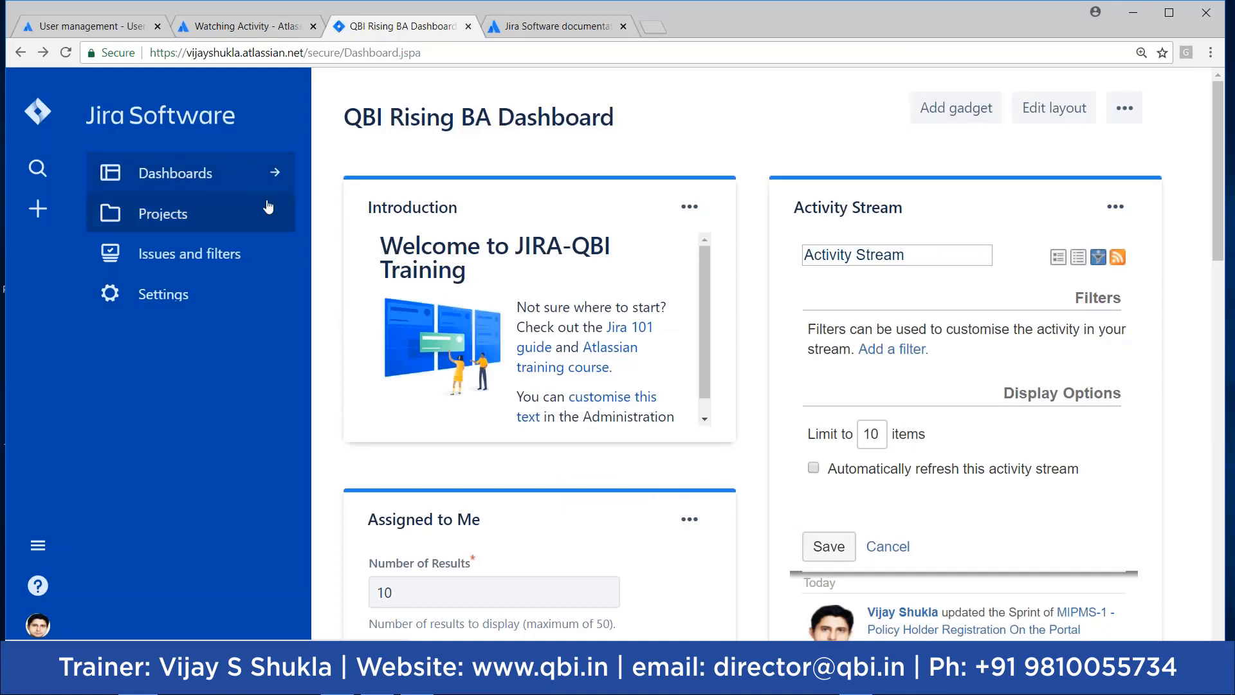
# Step: Log out of Jira from the account menu and go to the login page
pyautogui.click(38, 627)
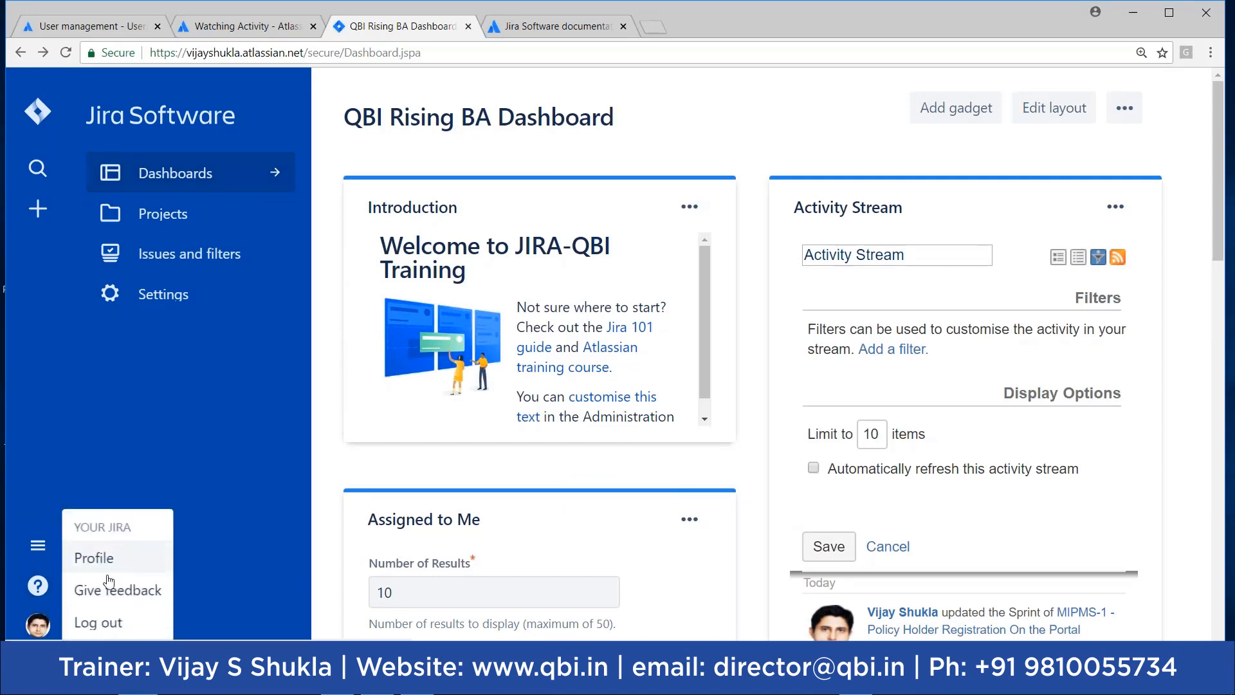
pyautogui.click(106, 624)
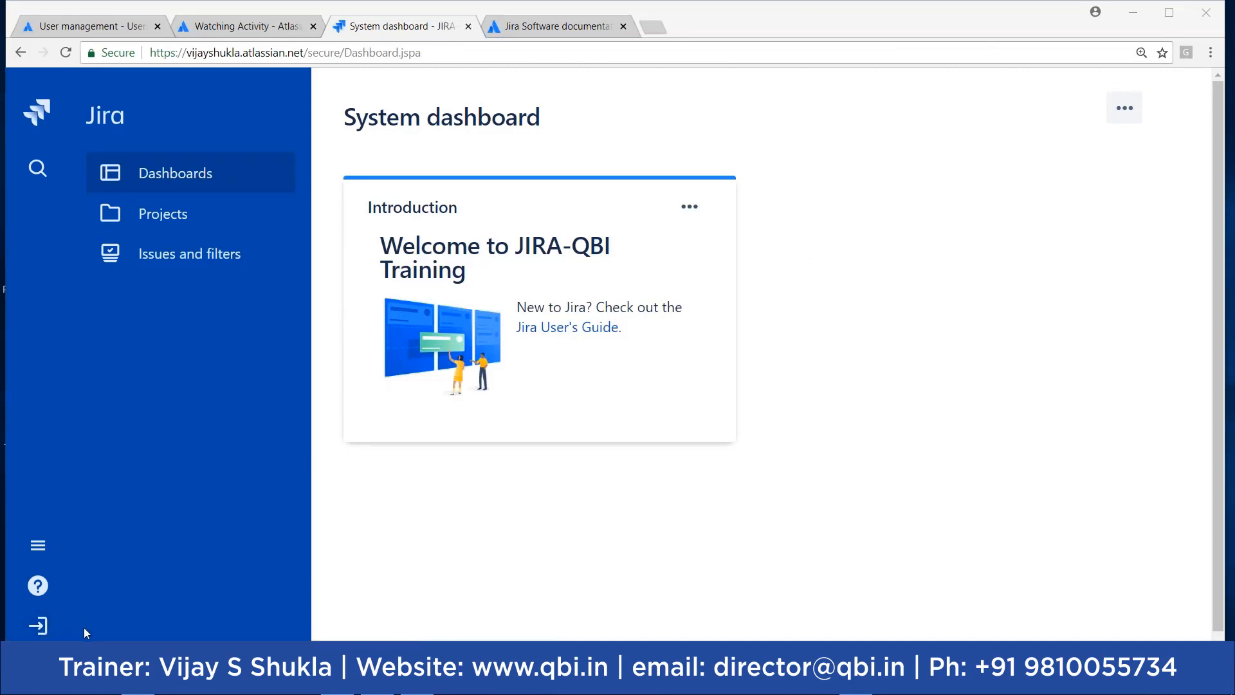
pyautogui.click(40, 630)
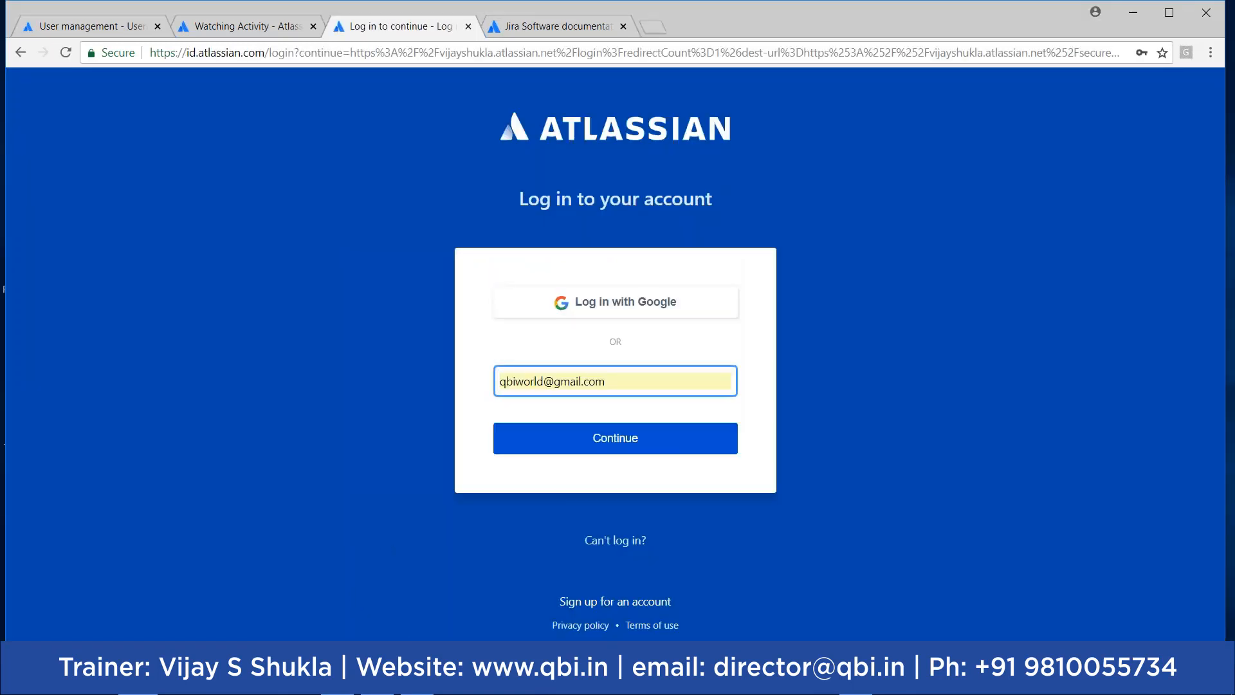
# Step: Log in to Jira with the other account's email address and its password
pyautogui.click(613, 380)
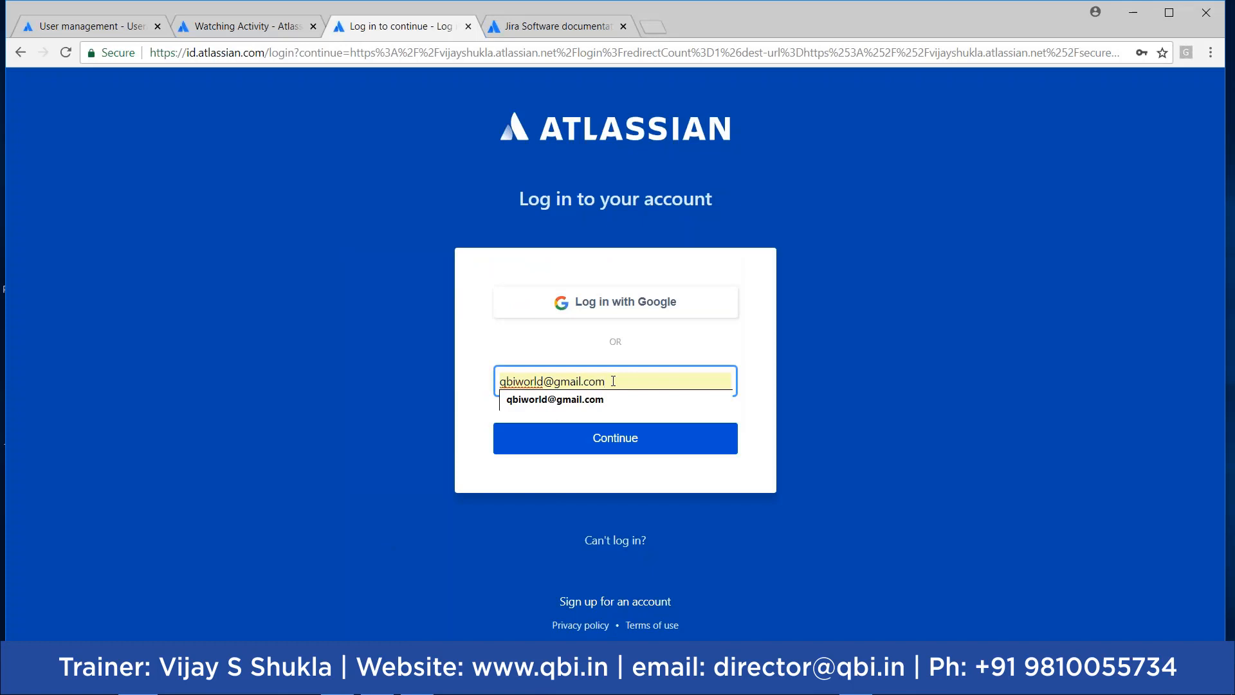
pyautogui.press('BackSpace')
pyautogui.press('BackSpace')
pyautogui.press('BackSpace')
pyautogui.press('BackSpace')
pyautogui.press('BackSpace')
pyautogui.press('BackSpace')
pyautogui.press('BackSpace')
pyautogui.press('BackSpace')
pyautogui.press('BackSpace')
pyautogui.press('BackSpace')
pyautogui.press('BackSpace')
pyautogui.press('BackSpace')
pyautogui.press('BackSpace')
pyautogui.press('BackSpace')
pyautogui.press('BackSpace')
pyautogui.press('BackSpace')
pyautogui.press('BackSpace')
pyautogui.press('BackSpace')
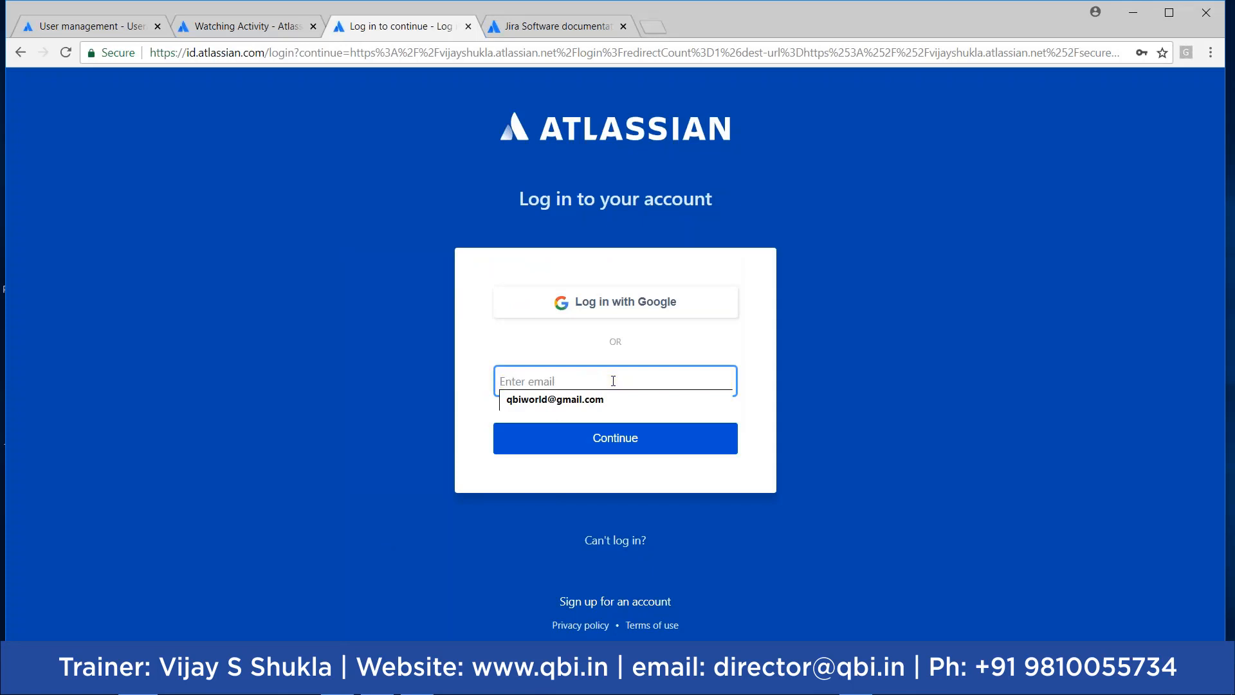
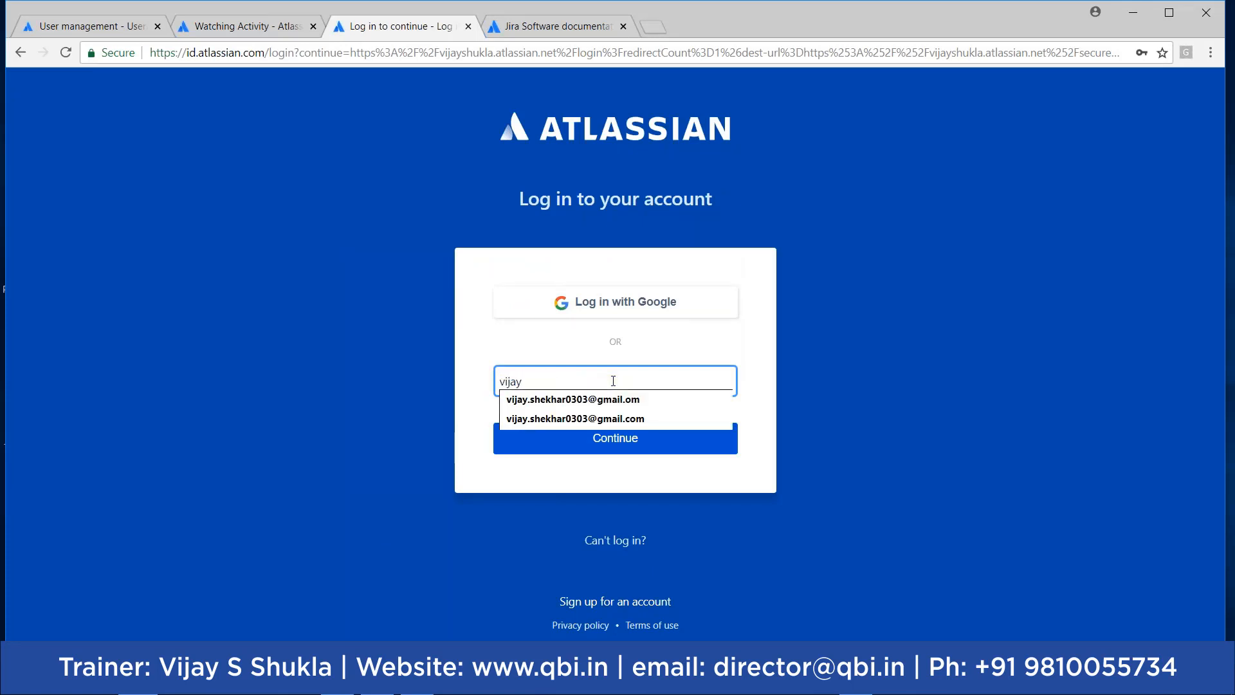
pyautogui.click(592, 420)
pyautogui.click(604, 440)
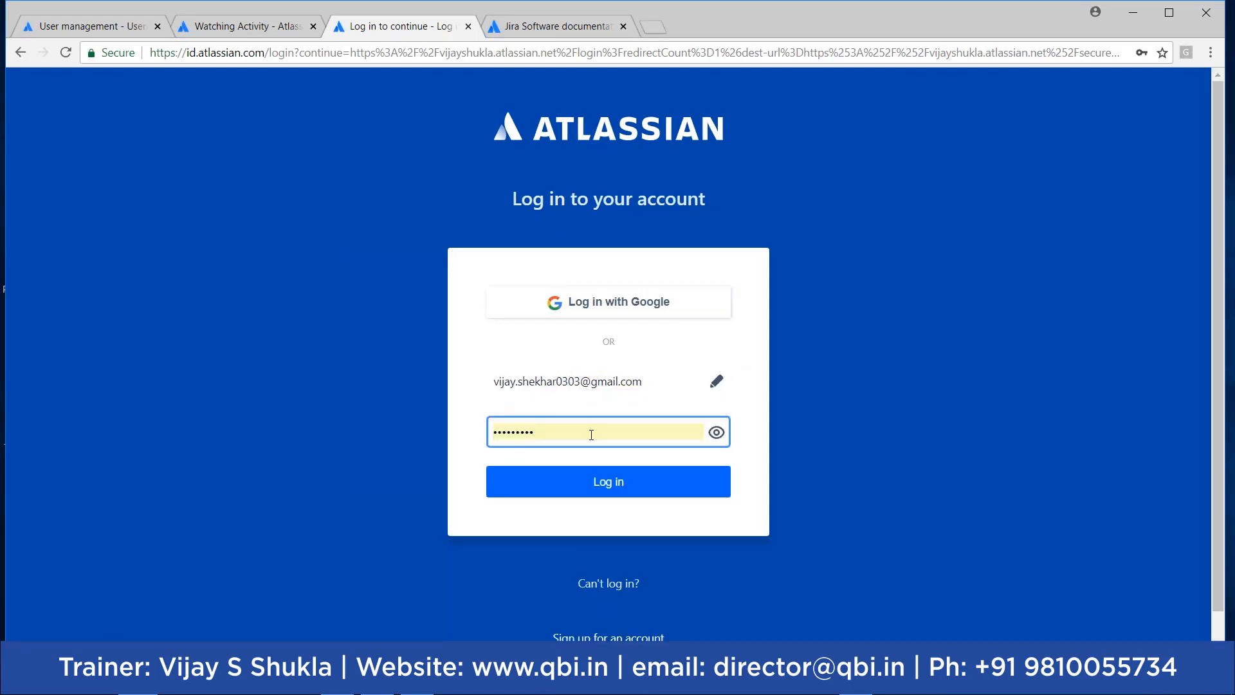
pyautogui.press('BackSpace')
pyautogui.press('BackSpace')
pyautogui.press('BackSpace')
pyautogui.press('BackSpace')
pyautogui.press('BackSpace')
pyautogui.press('BackSpace')
pyautogui.press('BackSpace')
pyautogui.press('BackSpace')
pyautogui.press('BackSpace')
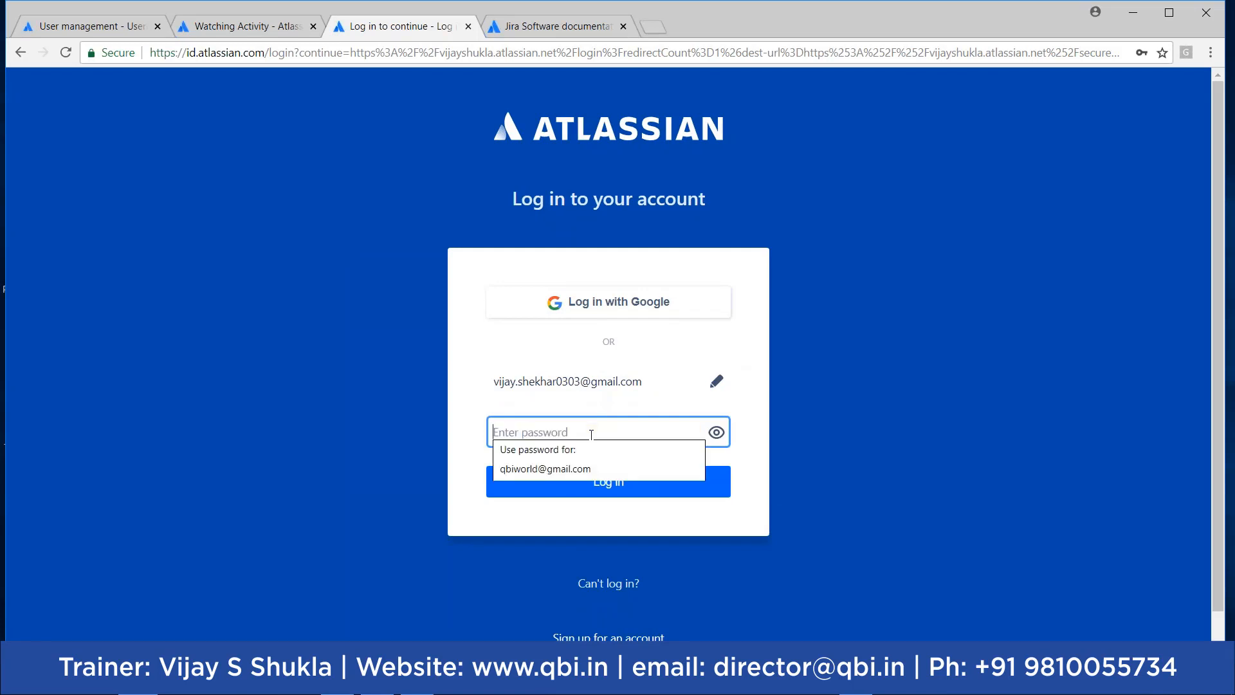
pyautogui.write('•••••••••')
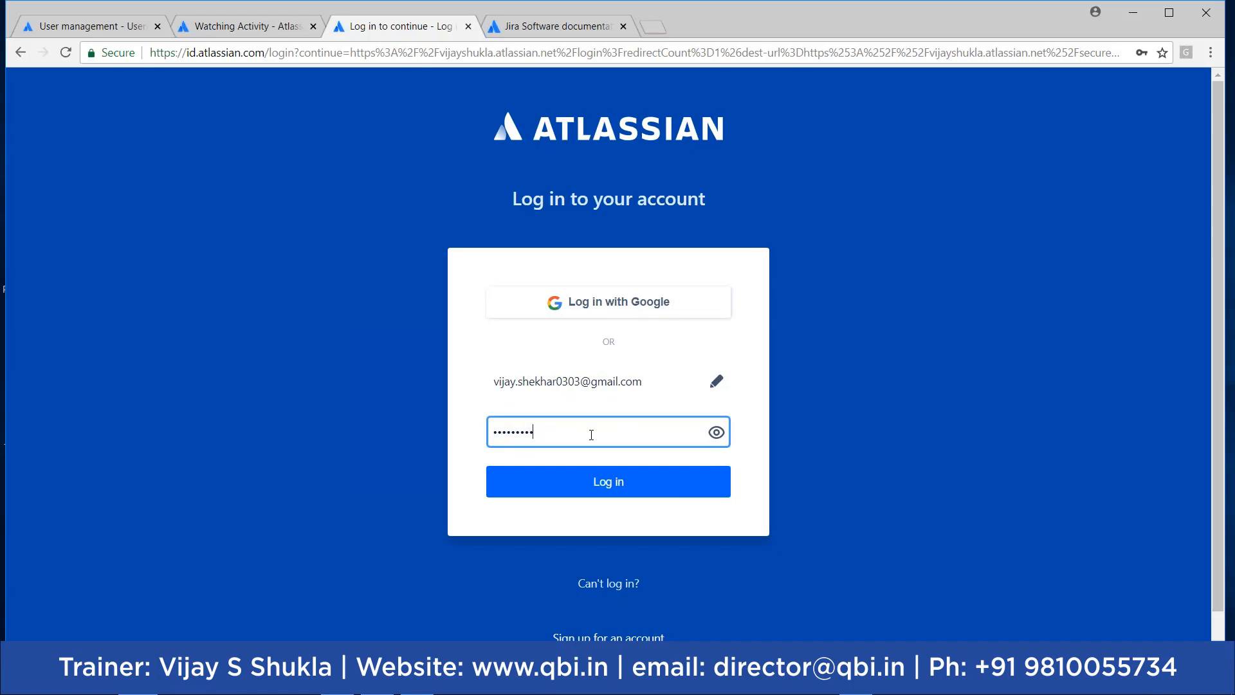
pyautogui.click(588, 491)
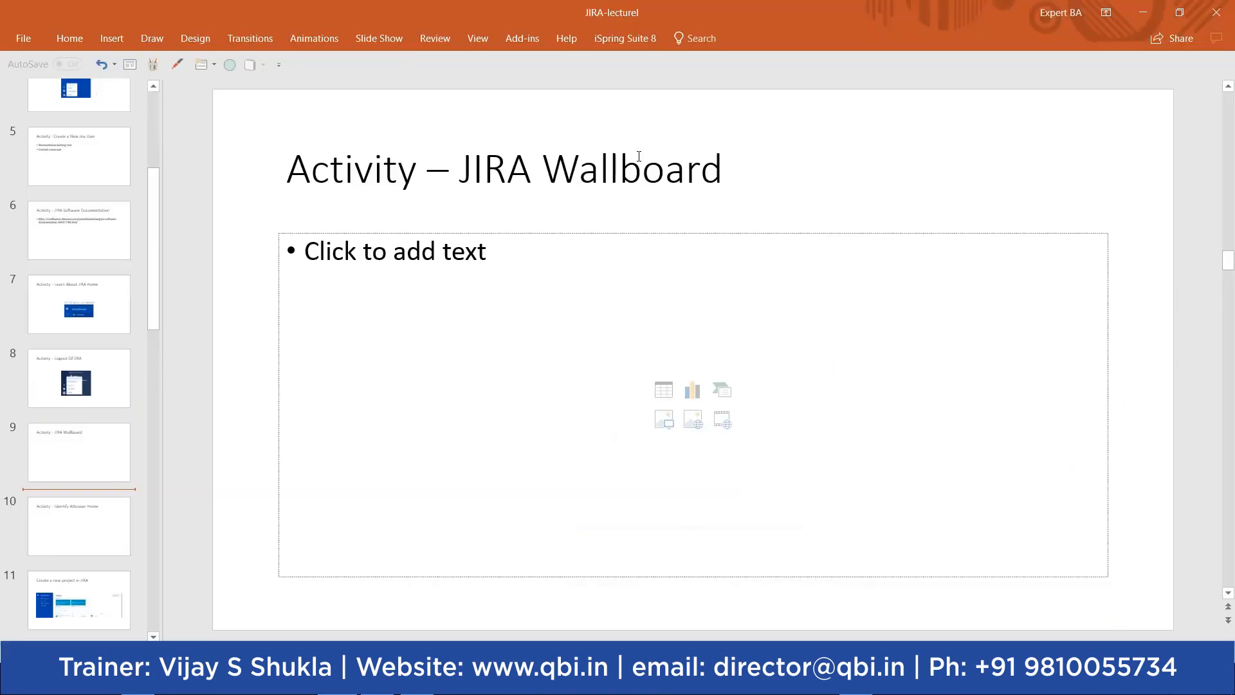
# Step: Move from the wallboard slide to the 'Create a new project in JIRA' slide, then return to Jira
pyautogui.click(492, 252)
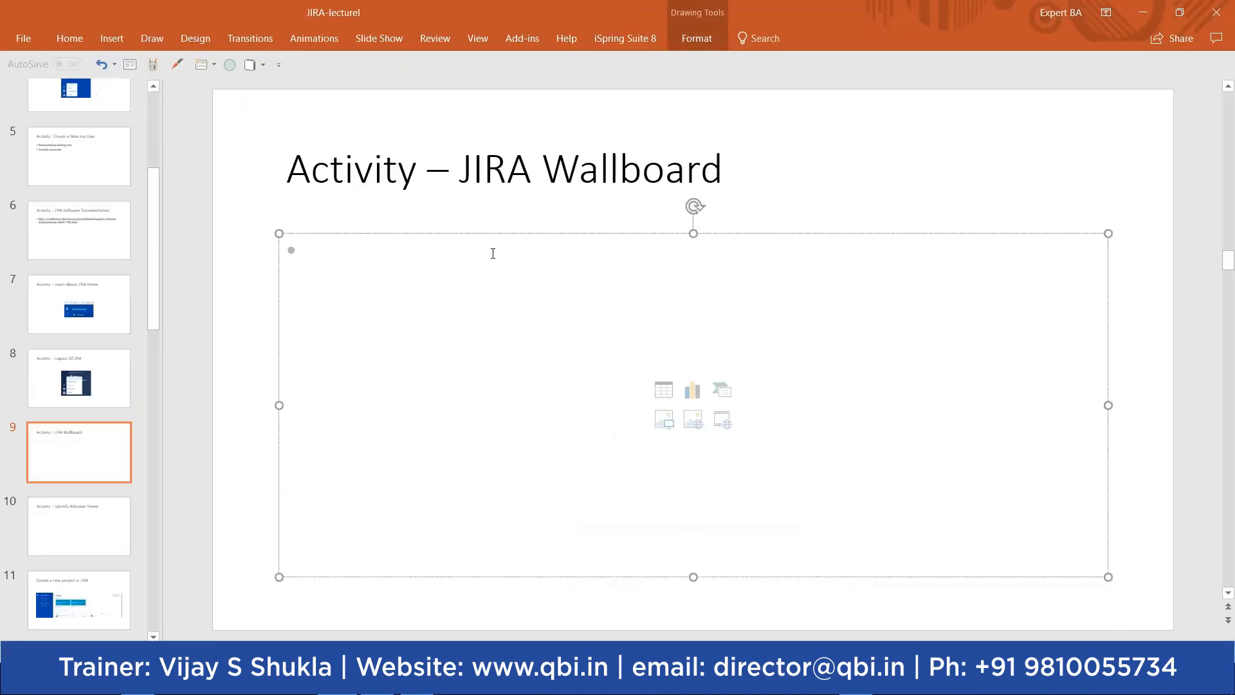
pyautogui.click(108, 515)
pyautogui.click(502, 267)
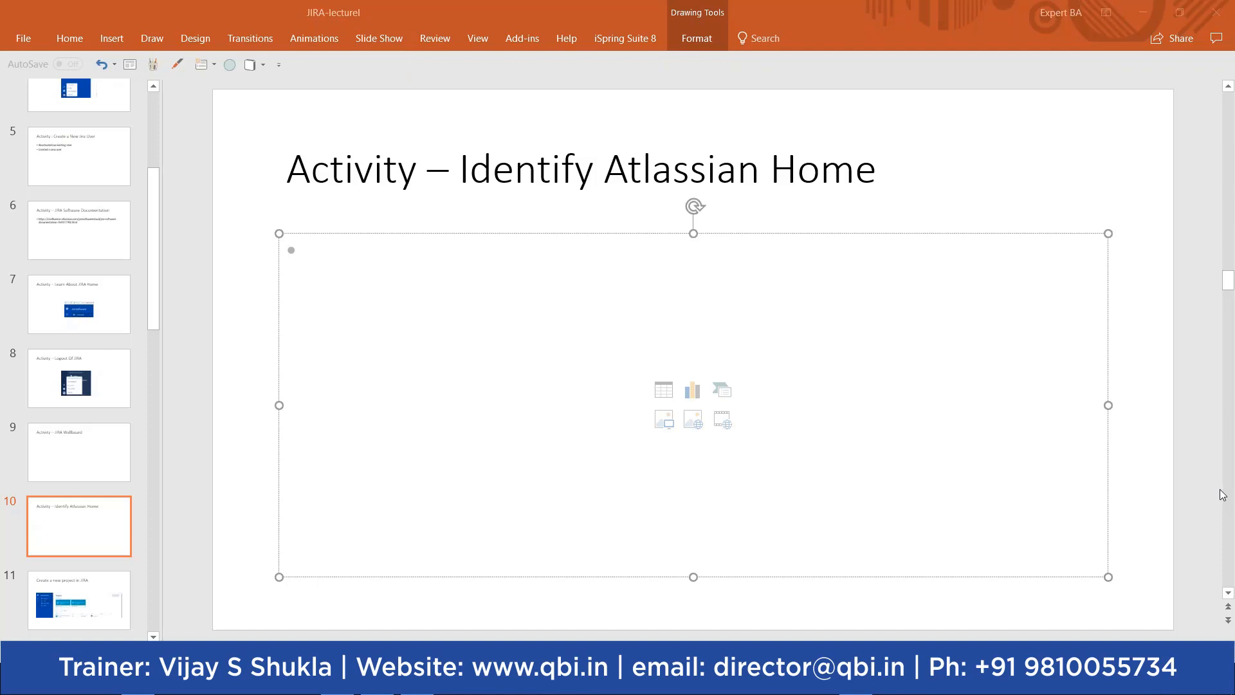
pyautogui.scroll(-1, 1222, 493)
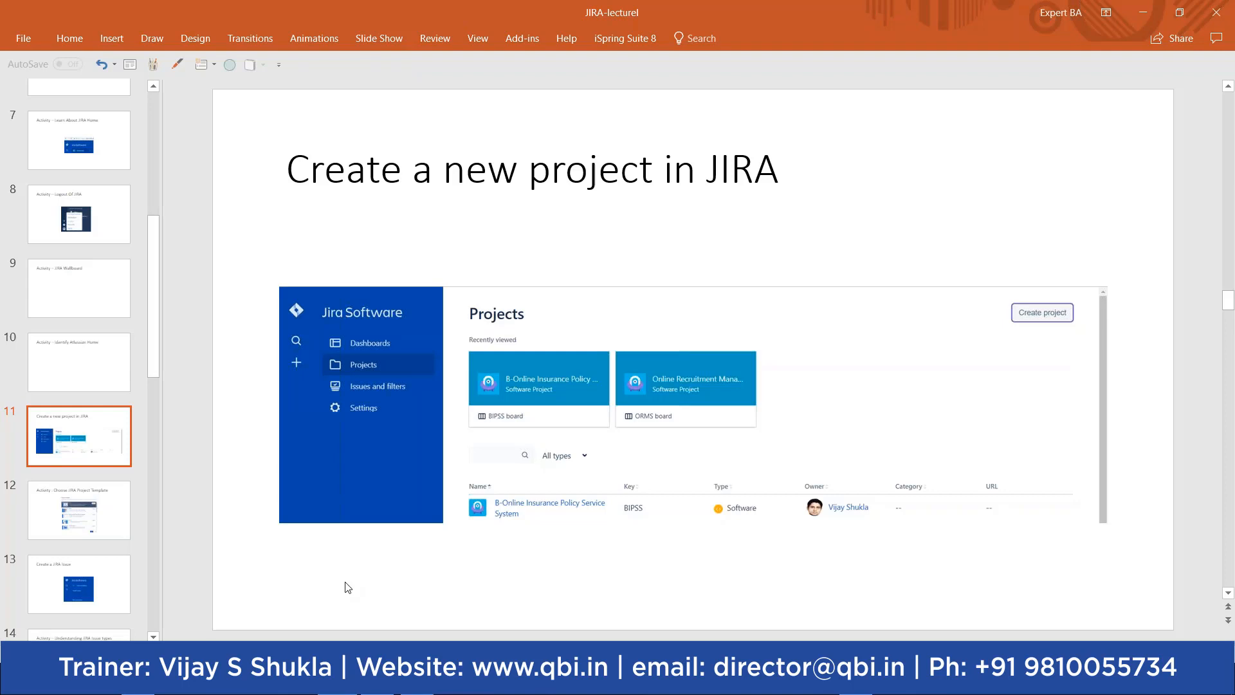
pyautogui.hotkey('alt', 'Tab')
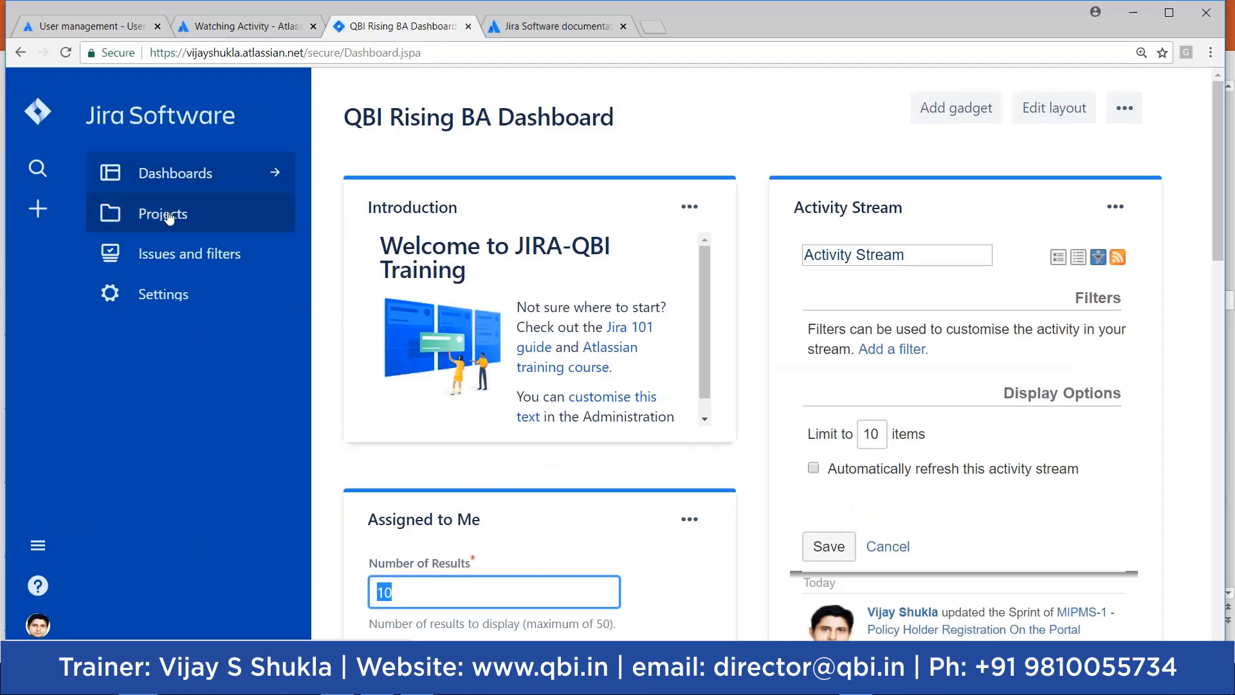
# Step: From the Projects page, start a new project named 'Progressive Online'
pyautogui.click(170, 218)
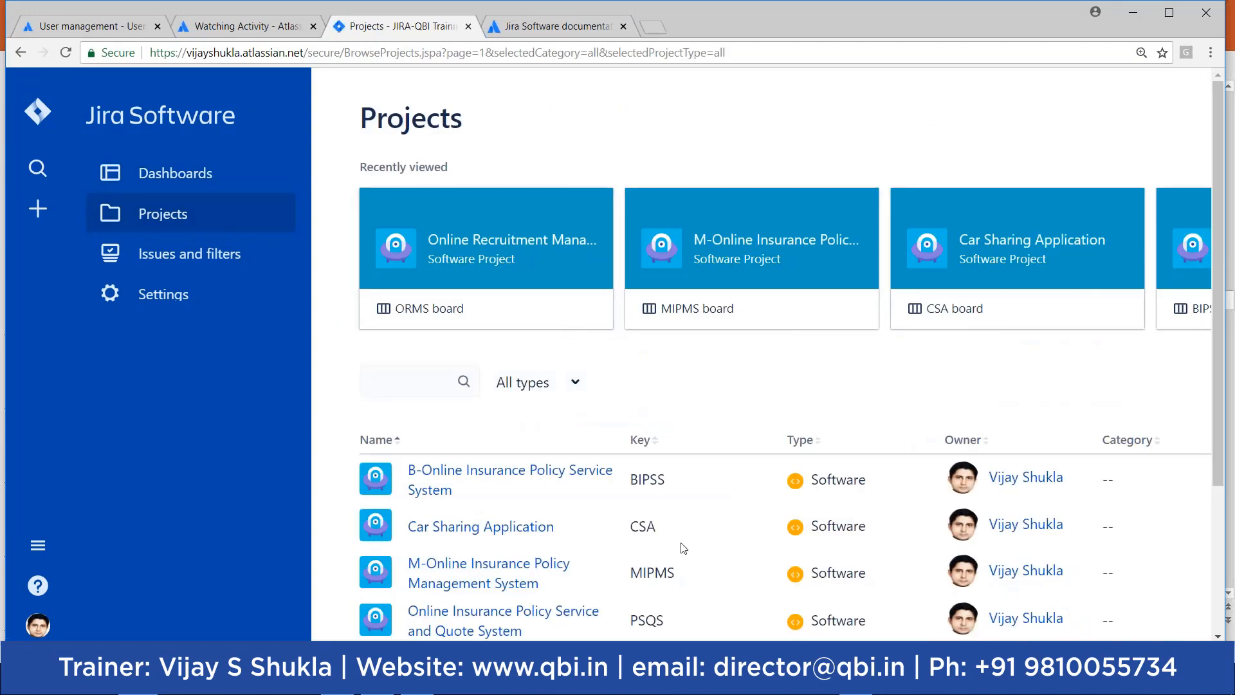
pyautogui.hscroll(4, 843, 502)
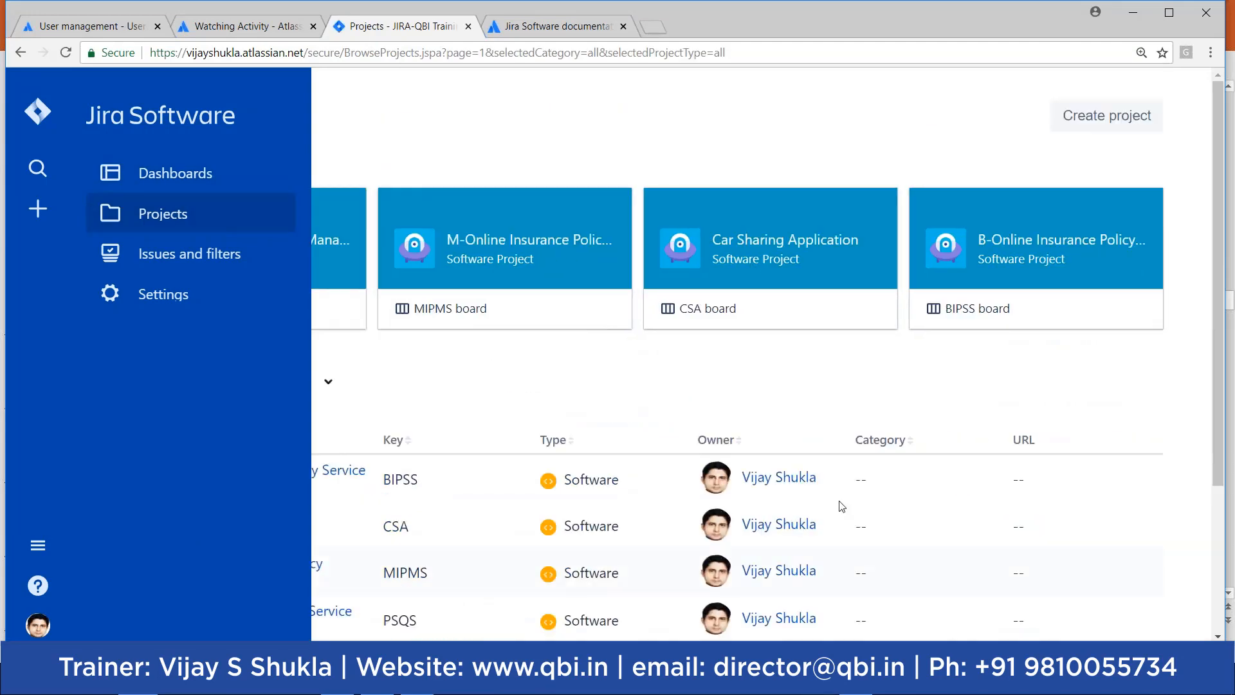
pyautogui.click(1106, 120)
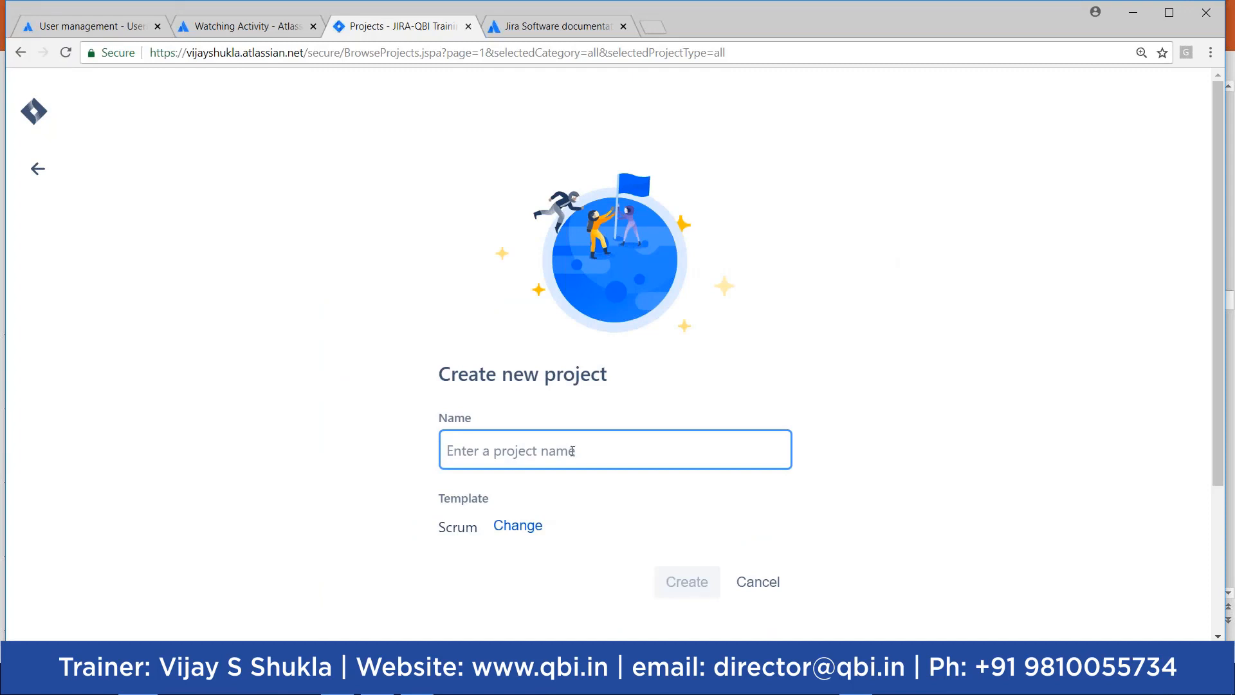
pyautogui.write('Progr')
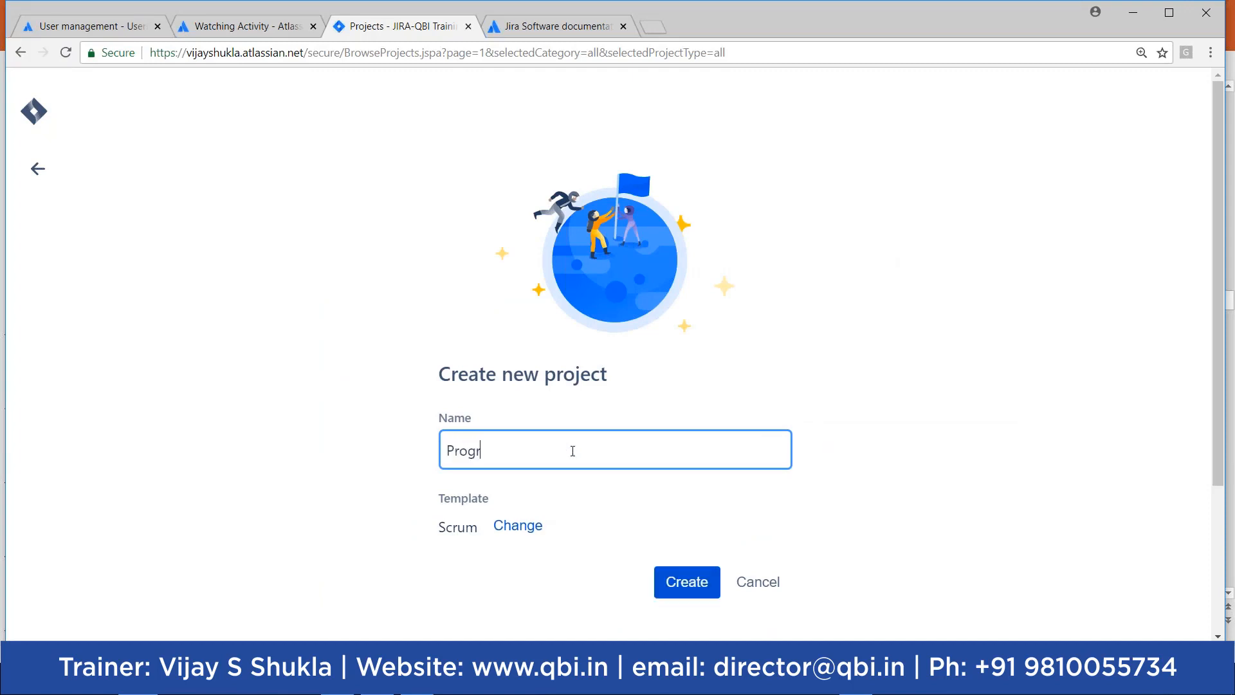
pyautogui.write('ess')
pyautogui.write('ive Online')
pyautogui.press('BackSpace')
pyautogui.write('ne')
pyautogui.click(526, 526)
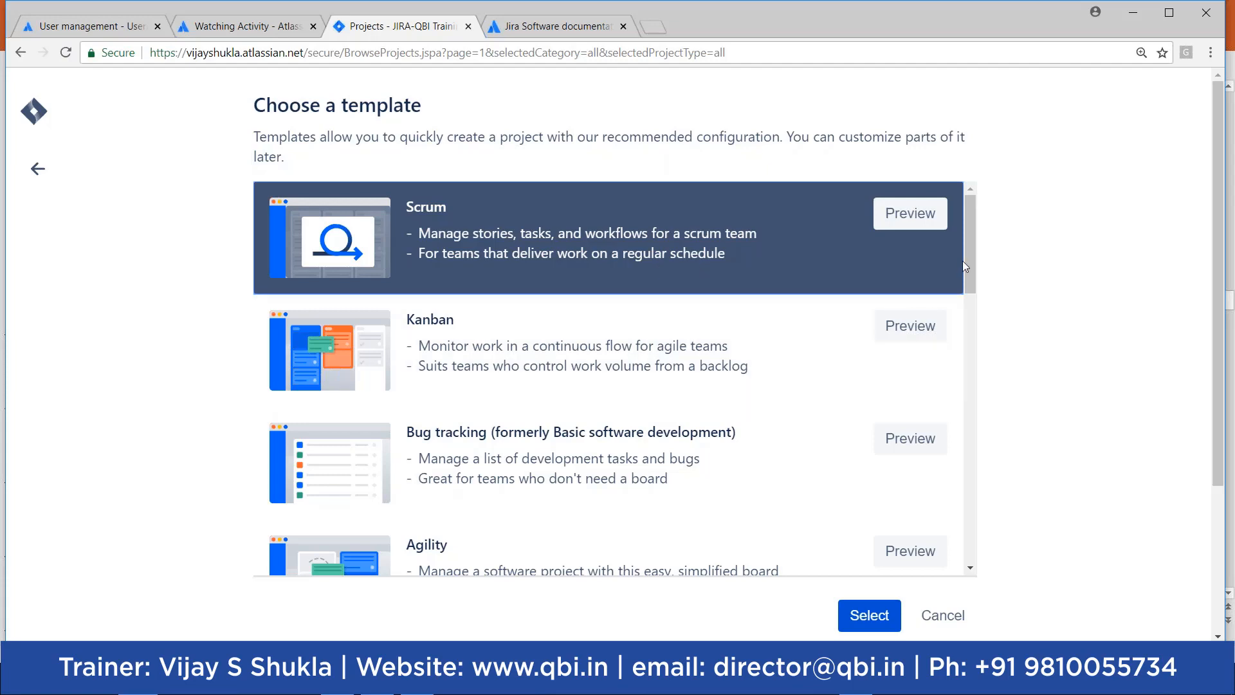
pyautogui.moveTo(971, 263); pyautogui.dragTo(939, 505)
pyautogui.click(933, 504)
pyautogui.click(930, 505)
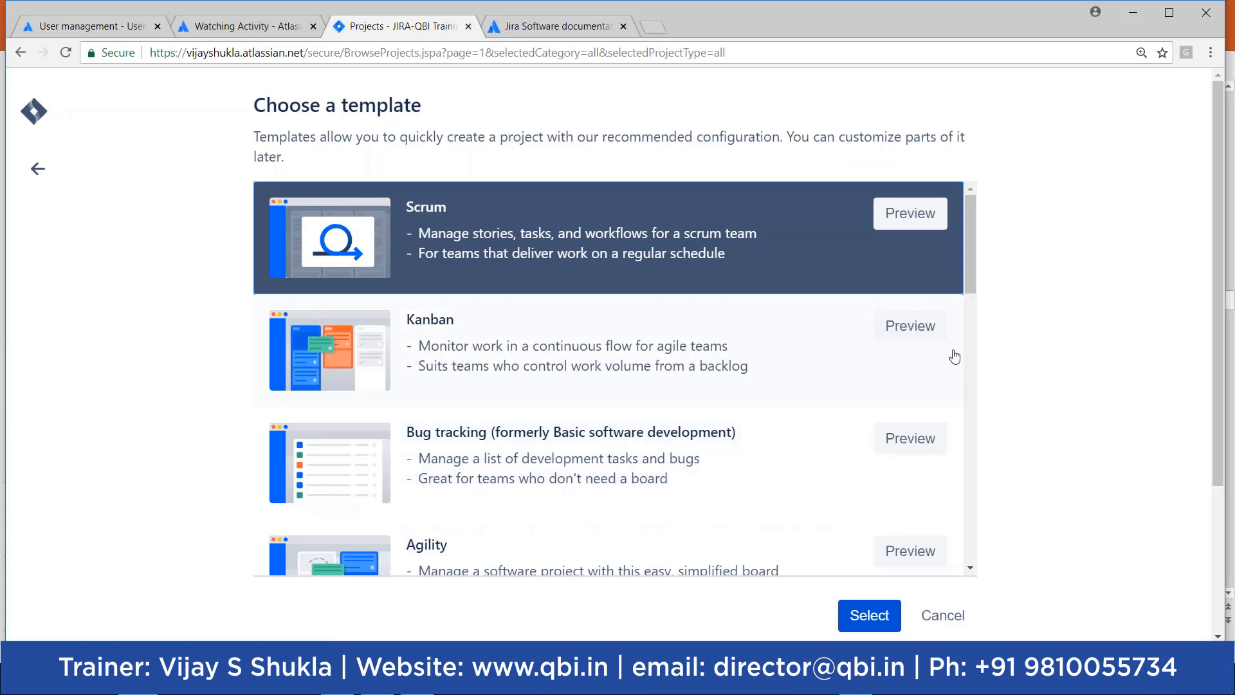
pyautogui.moveTo(972, 279); pyautogui.dragTo(961, 247)
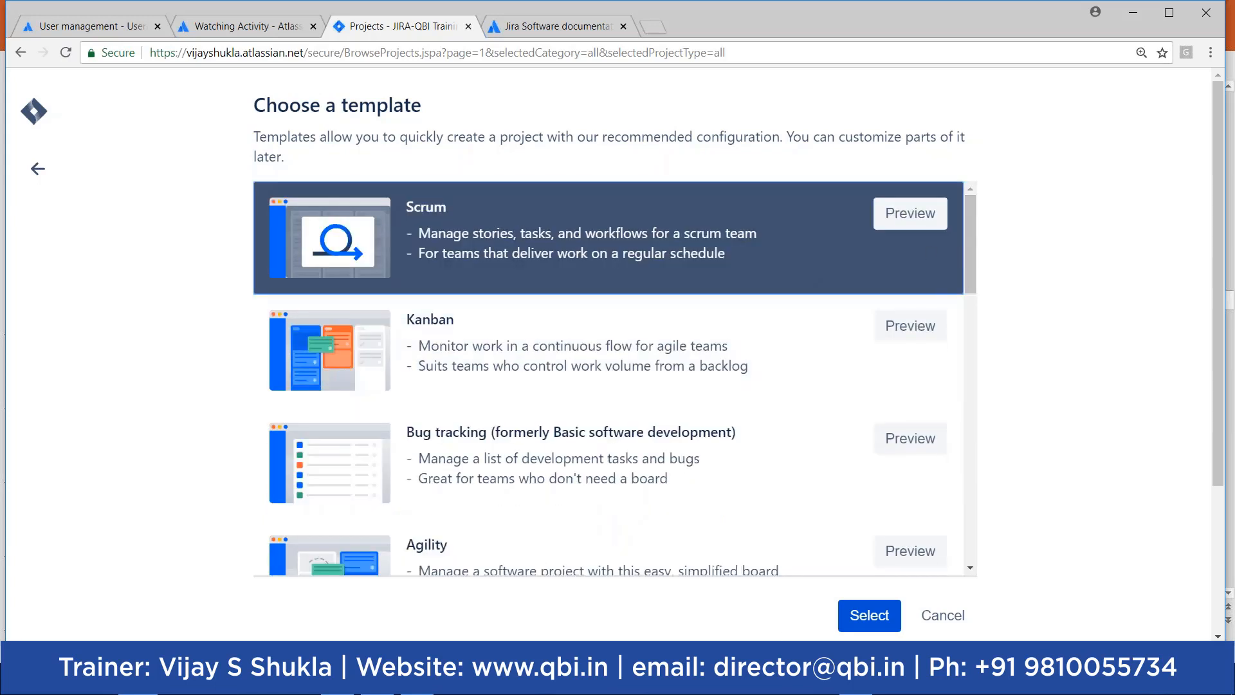
pyautogui.click(868, 617)
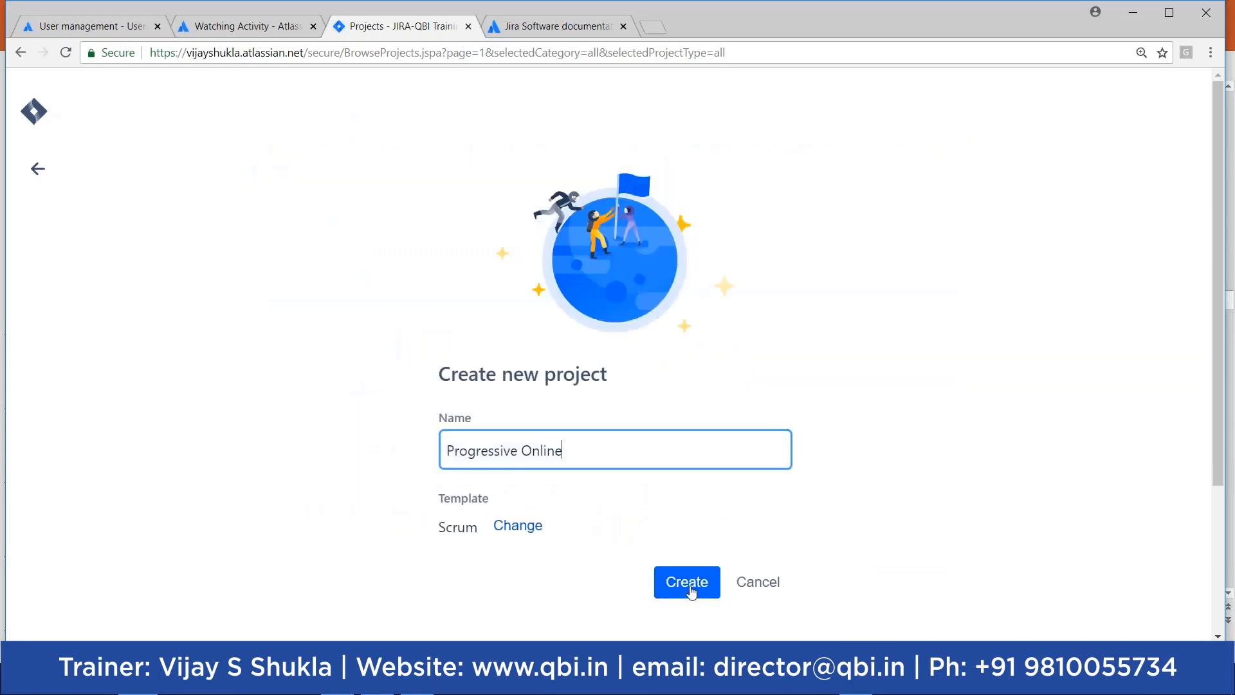
# Step: Create the Progressive Online Scrum project and wait for its empty PO board backlog
pyautogui.click(688, 583)
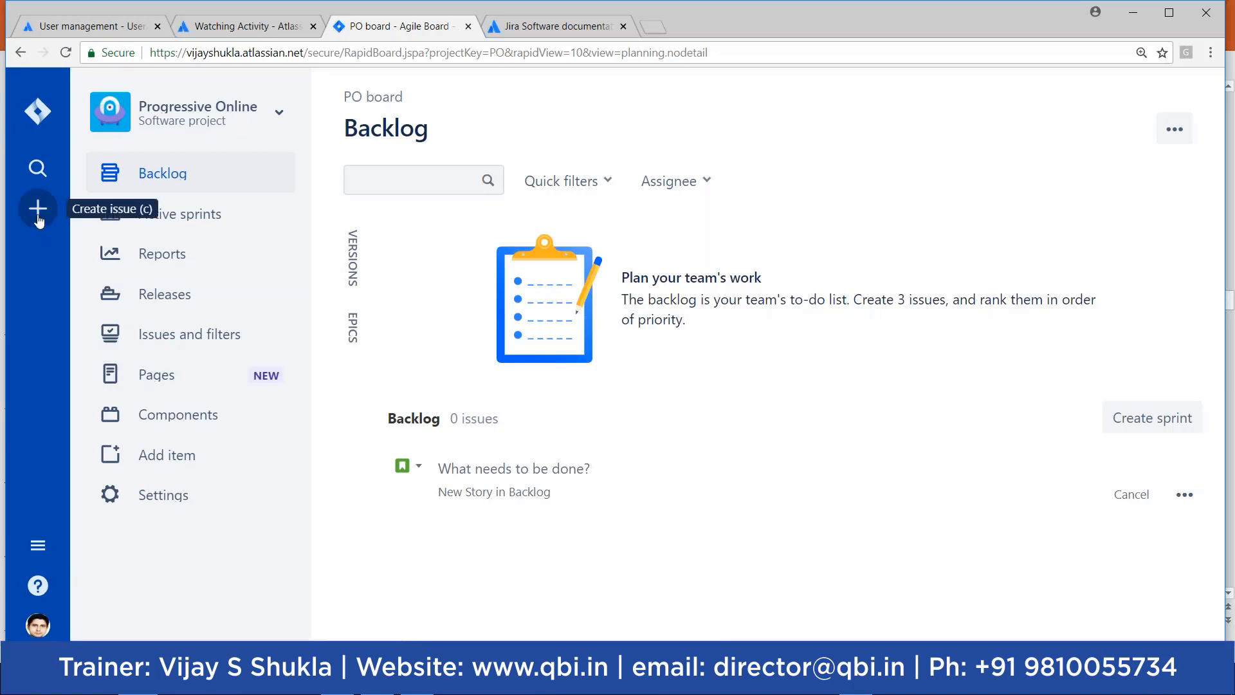
# Step: In the lecture slides, view slides 12 and 13 on project templates and JIRA issues, then return to the backlog
pyautogui.click(338, 682)
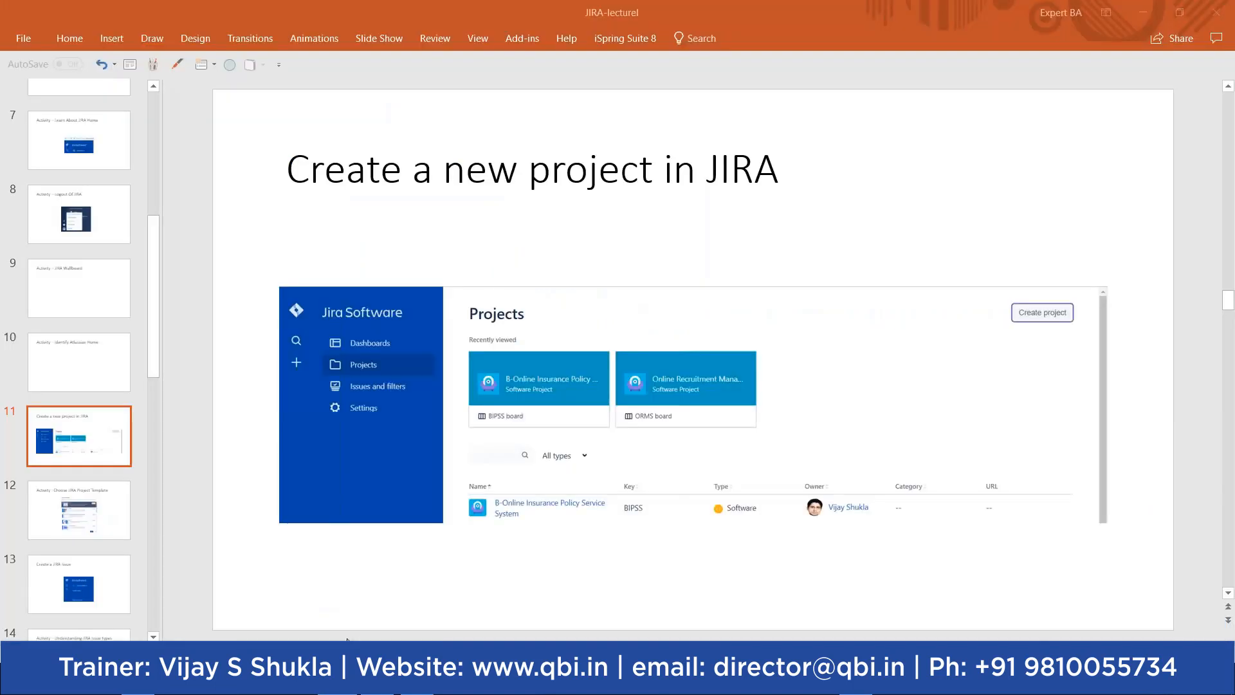
pyautogui.click(105, 529)
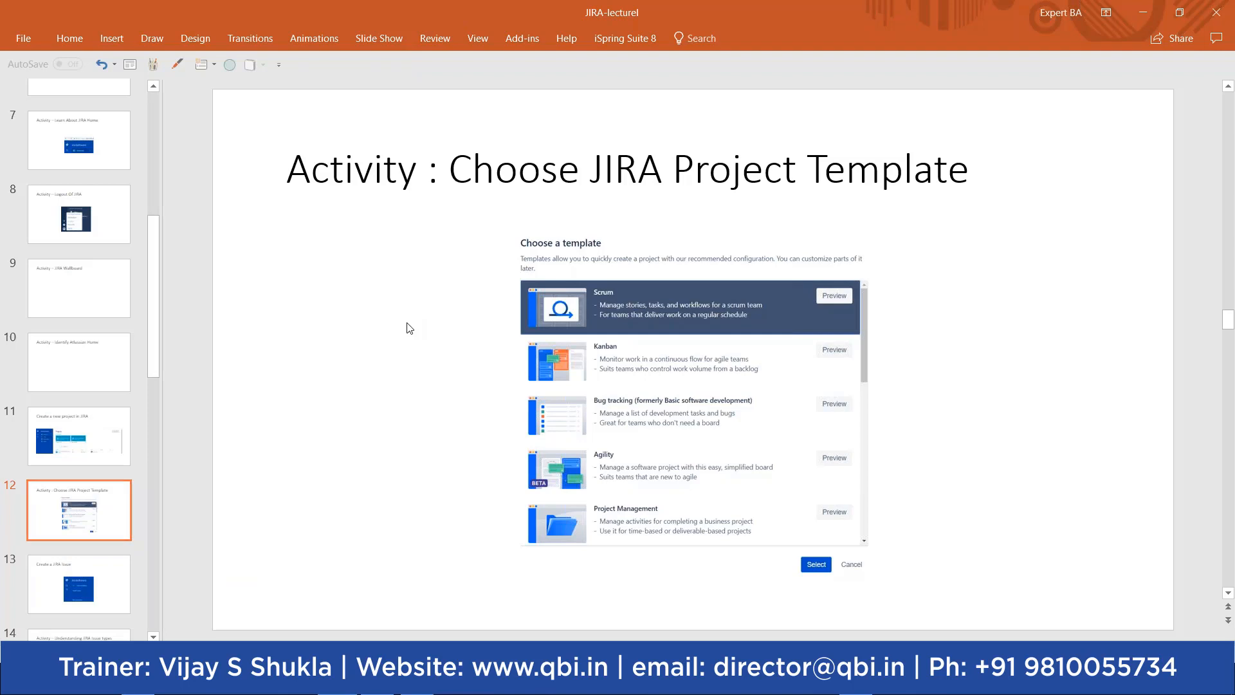
pyautogui.click(109, 582)
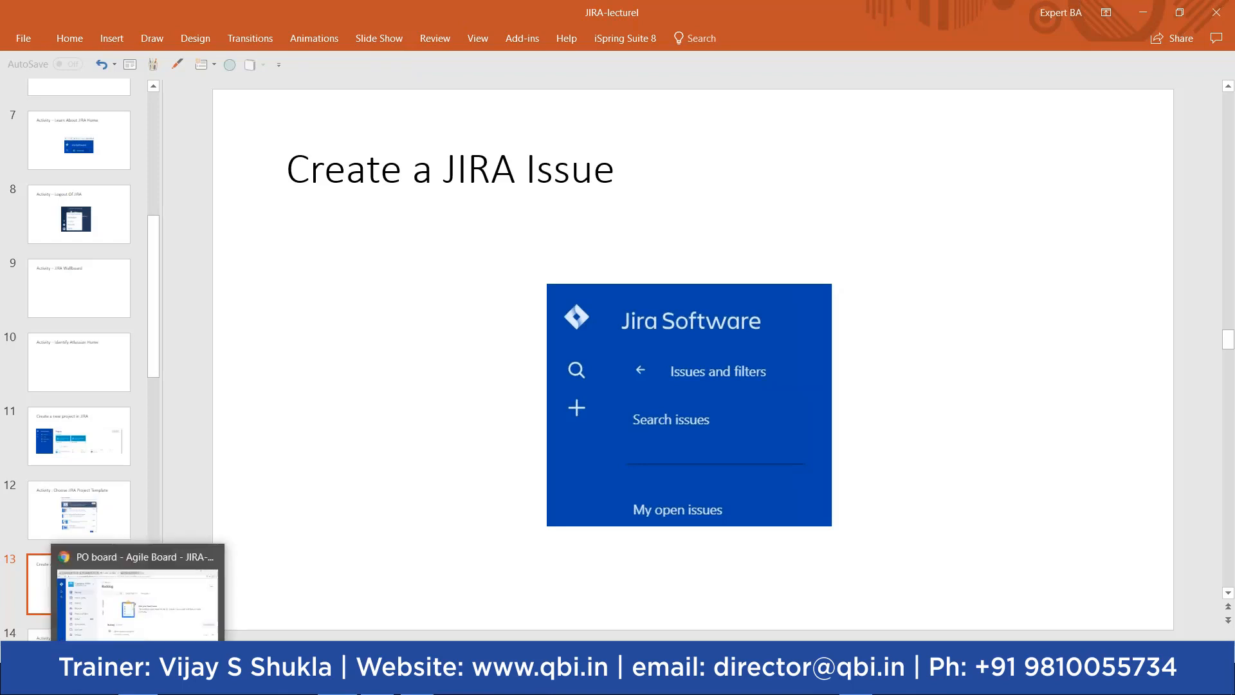
pyautogui.click(175, 552)
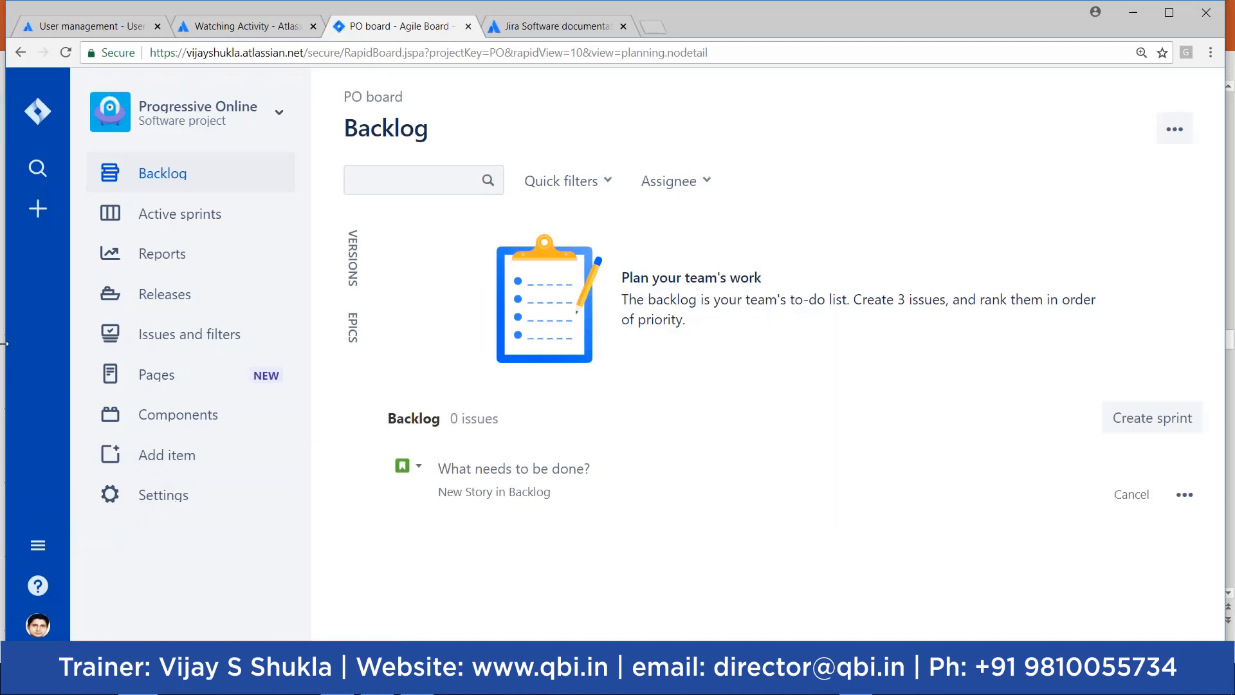
# Step: Start a Story in Progressive Online (PO) with the summary 'View Past Premium Payments'
pyautogui.click(37, 210)
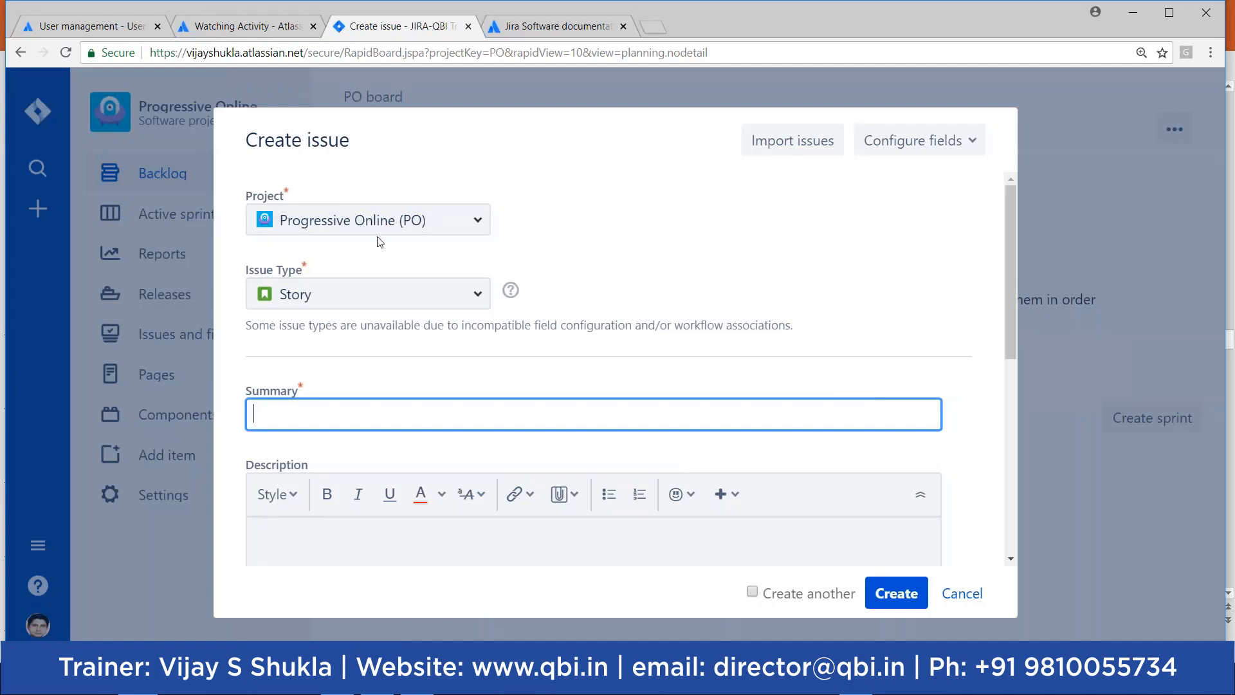
pyautogui.click(478, 222)
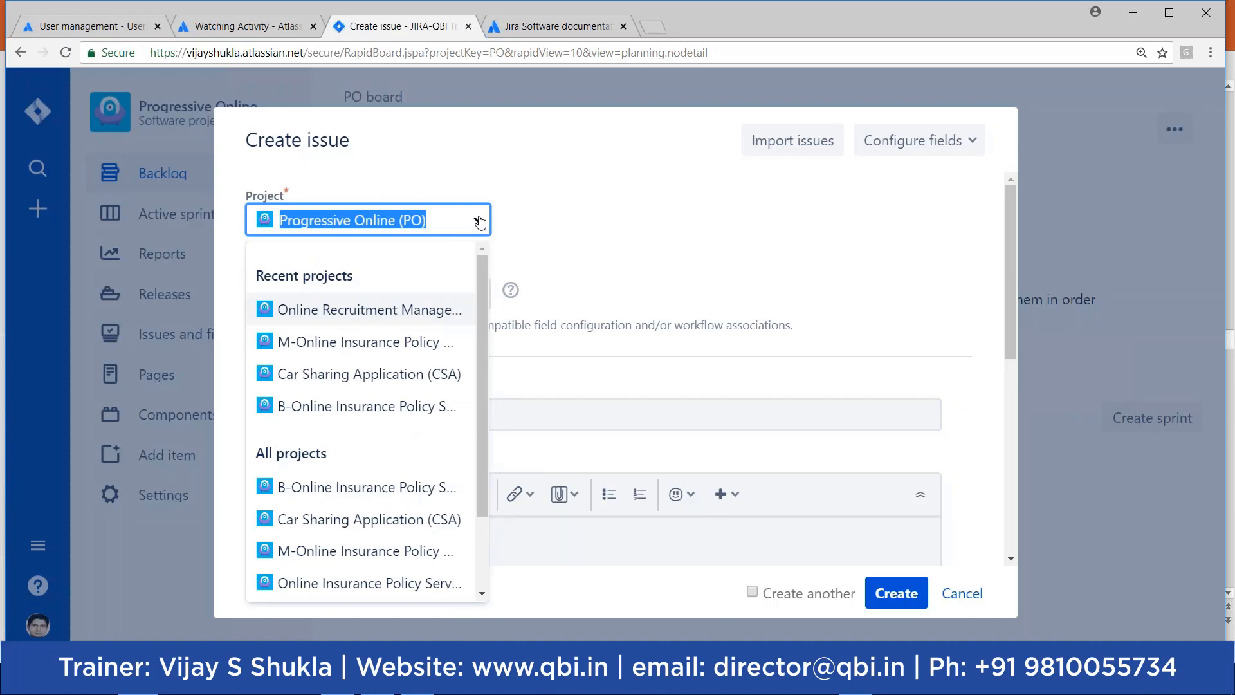
pyautogui.click(479, 221)
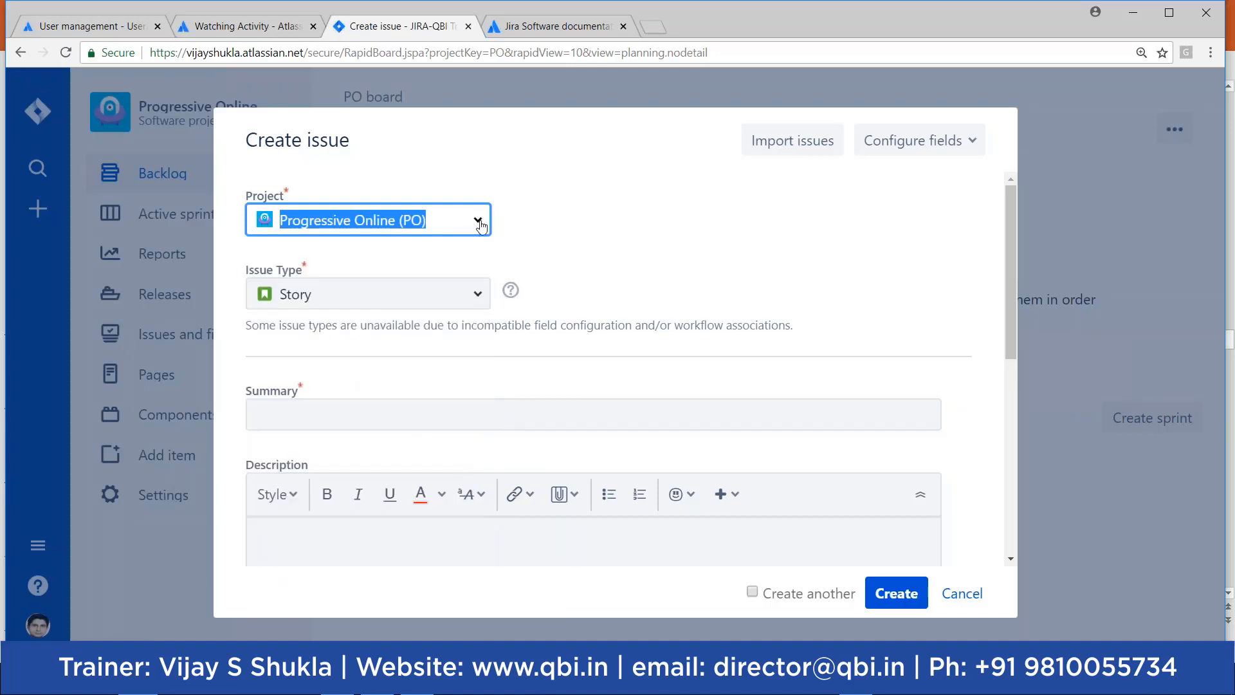
pyautogui.click(406, 401)
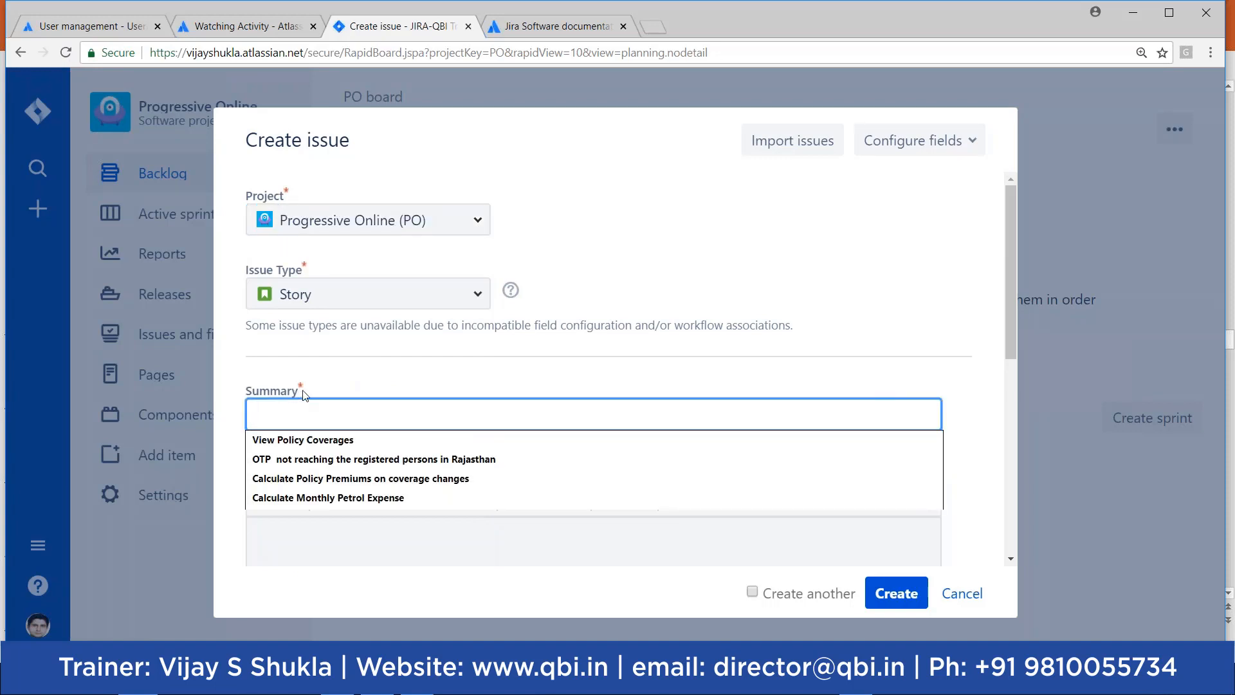
pyautogui.click(373, 370)
pyautogui.click(314, 413)
pyautogui.write('View Past Pre')
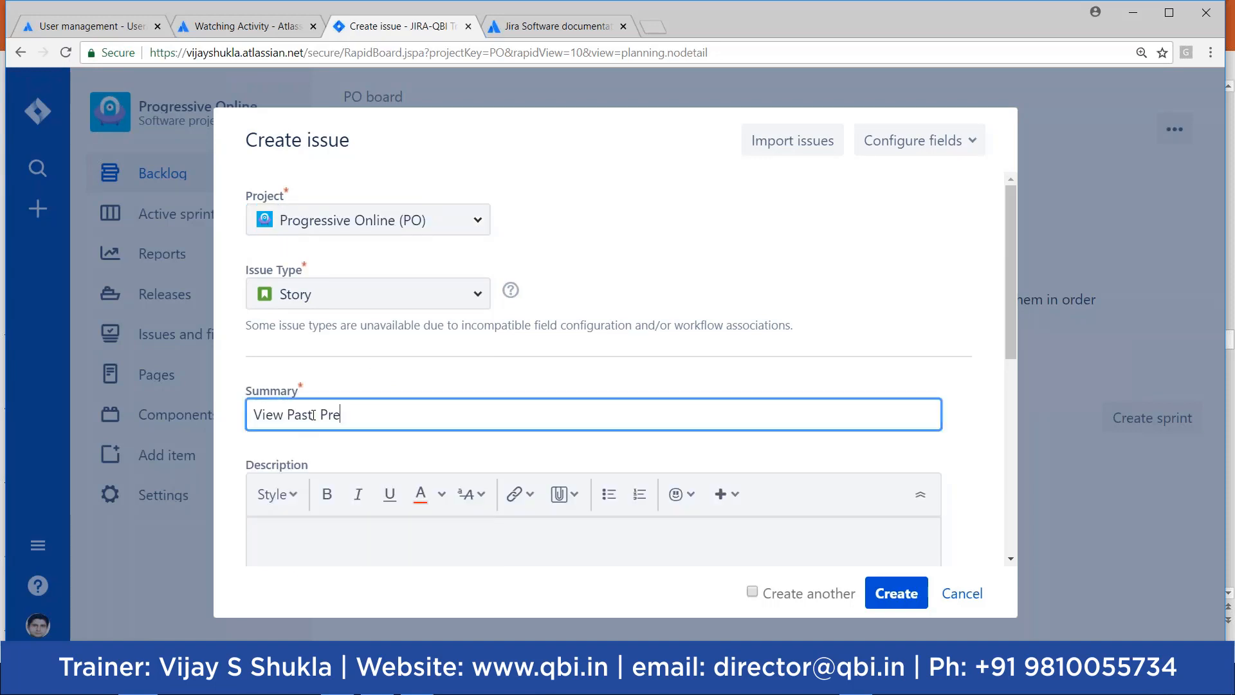
pyautogui.write('mium Payments')
pyautogui.click(271, 535)
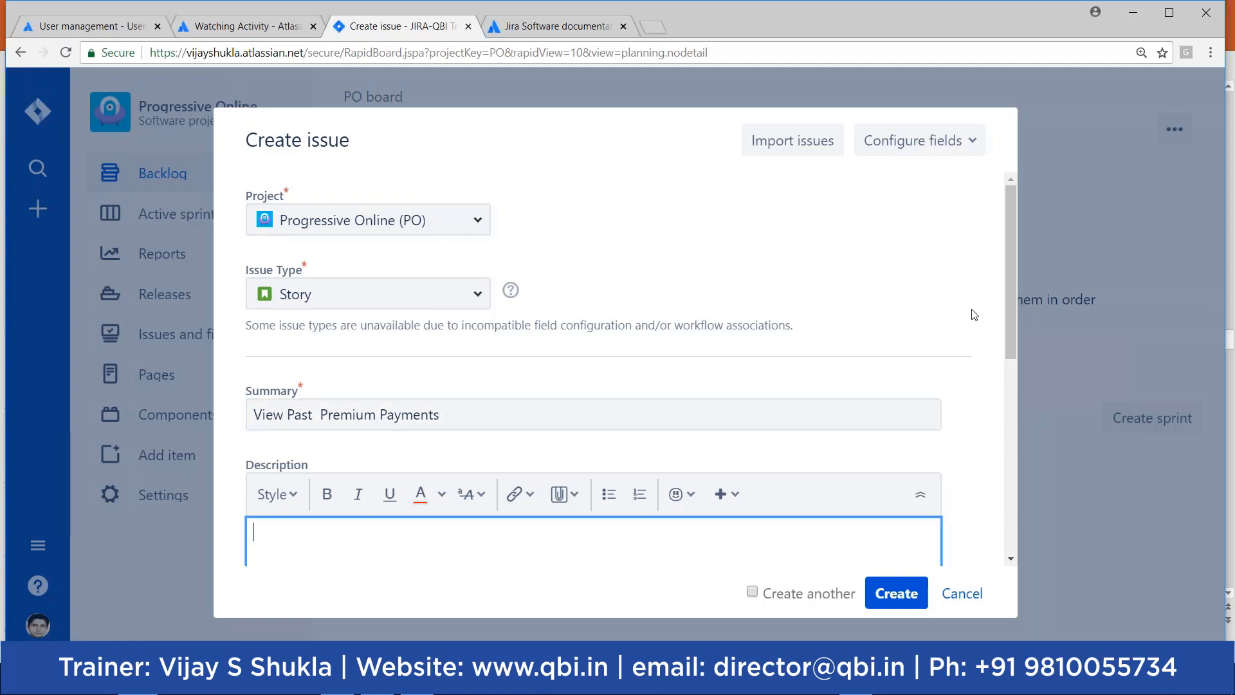
# Step: Type the description 'As a Policy holder I would like to view my past premium payments… purchased through Progressive Online'
pyautogui.scroll(-3, 923, 427)
pyautogui.write('As a P')
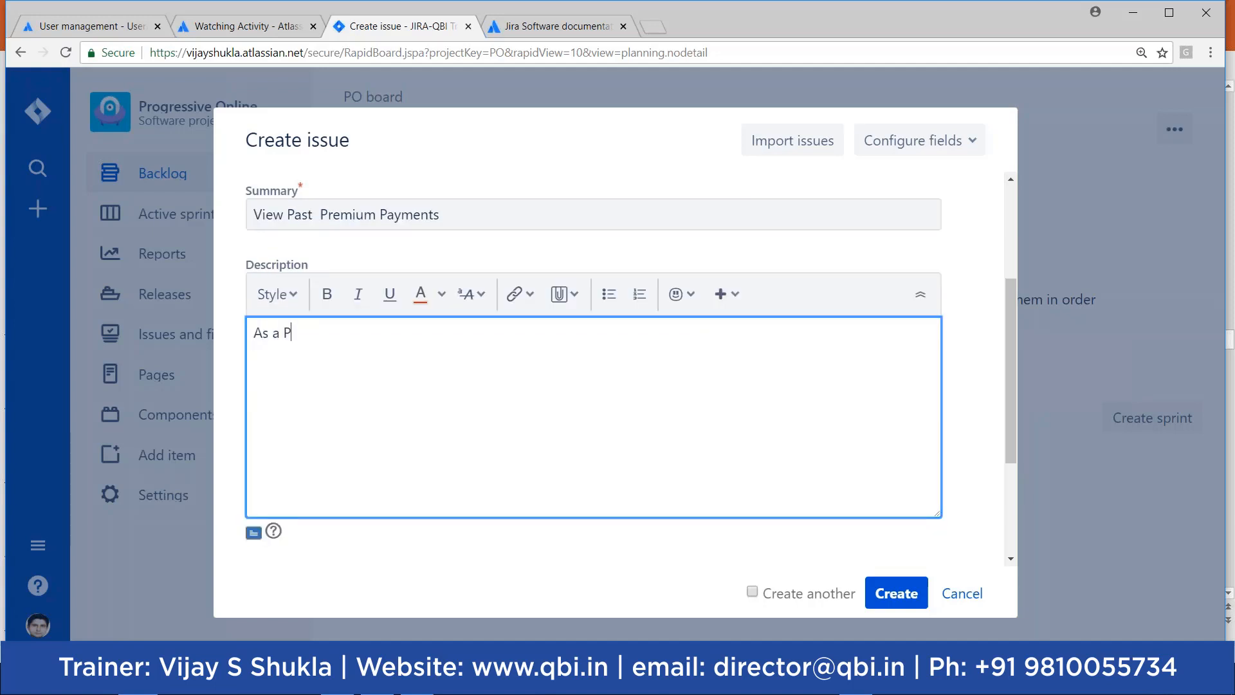
pyautogui.write('olicy holder I wilould like to ')
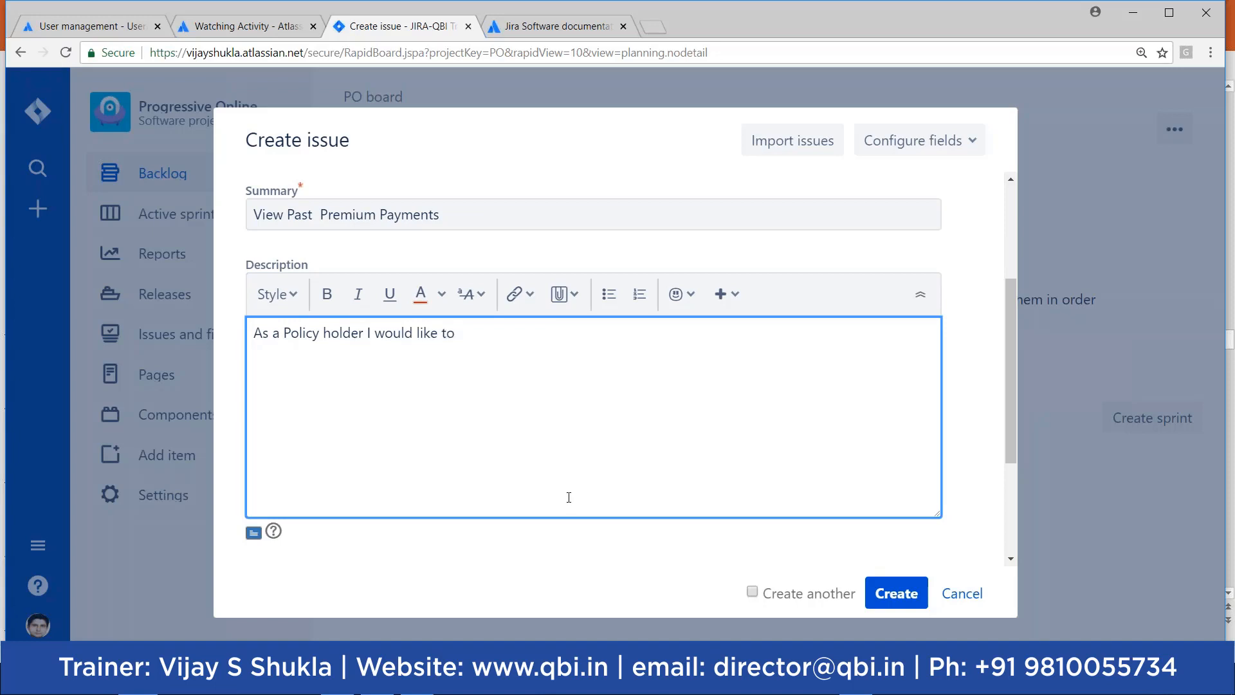
pyautogui.write('view ')
pyautogui.write('my pas')
pyautogui.write('t per')
pyautogui.press('BackSpace')
pyautogui.press('BackSpace')
pyautogui.press('BackSpace')
pyautogui.press('BackSpace')
pyautogui.press('BackSpace')
pyautogui.press('BackSpace')
pyautogui.press('BackSpace')
pyautogui.press('BackSpace')
pyautogui.write('prem')
pyautogui.press('BackSpace')
pyautogui.press('BackSpace')
pyautogui.press('BackSpace')
pyautogui.press('BackSpace')
pyautogui.press('BackSpace')
pyautogui.press('BackSpace')
pyautogui.press('BackSpace')
pyautogui.write('premium payments')
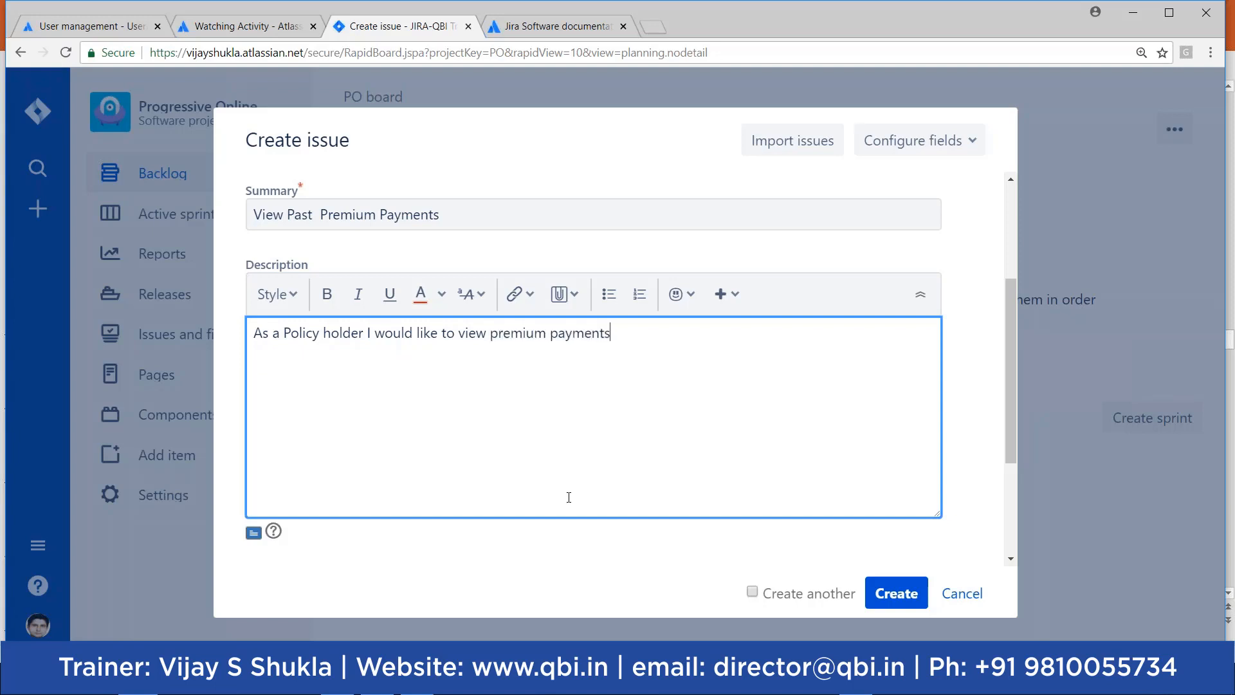
pyautogui.write(' done by me for all')
pyautogui.press('BackSpace')
pyautogui.press('BackSpace')
pyautogui.press('BackSpace')
pyautogui.press('BackSpace')
pyautogui.press('BackSpace')
pyautogui.press('BackSpace')
pyautogui.press('BackSpace')
pyautogui.write('earlier for al l ')
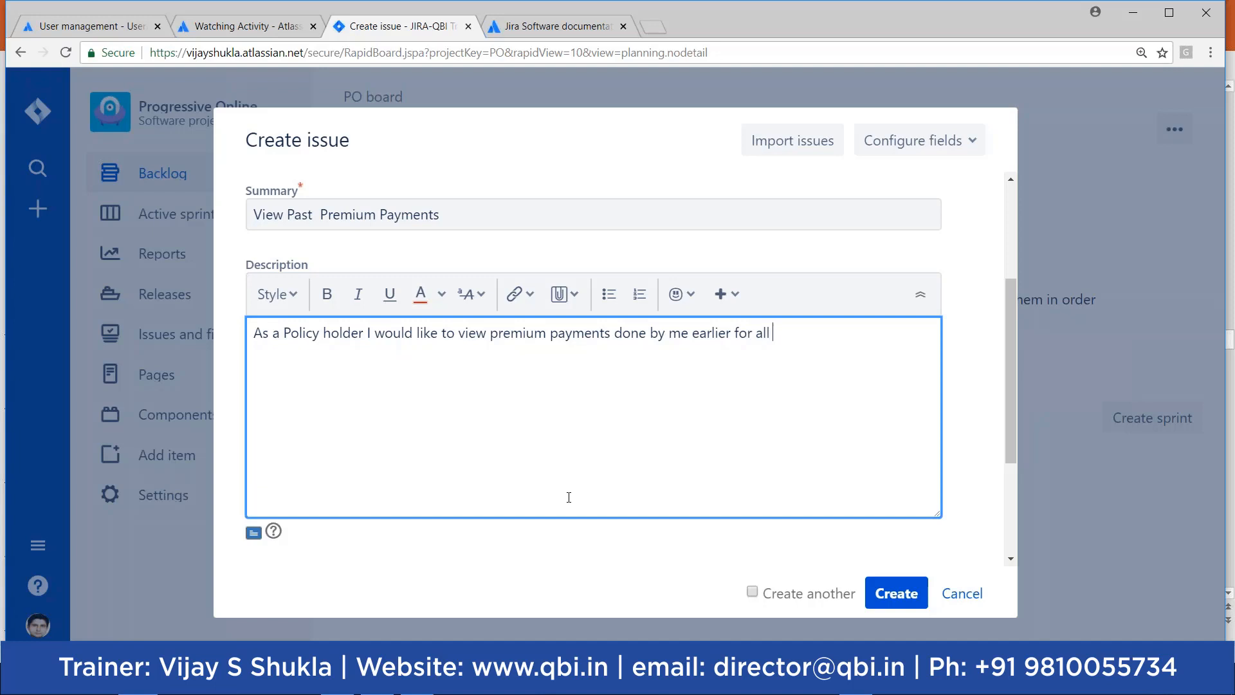
pyautogui.write('the policies I am')
pyautogui.press('BackSpace')
pyautogui.press('BackSpace')
pyautogui.write('have pu')
pyautogui.write('rchased')
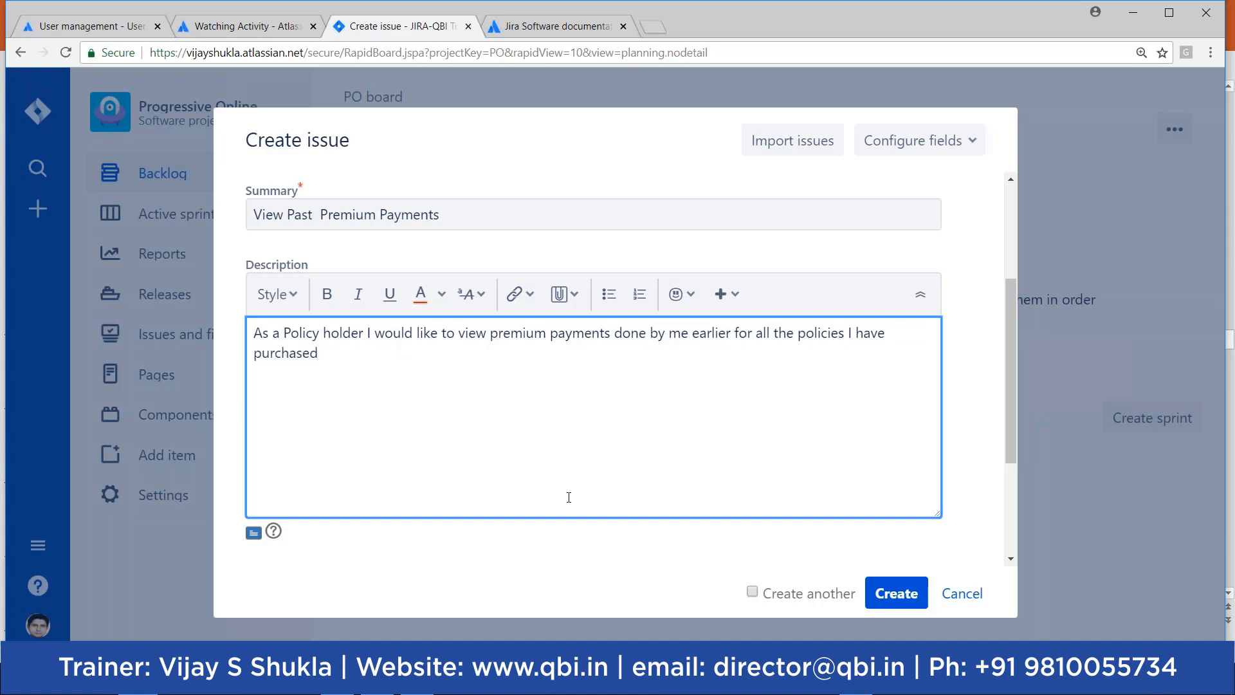
pyautogui.write(' through Progresssive On')
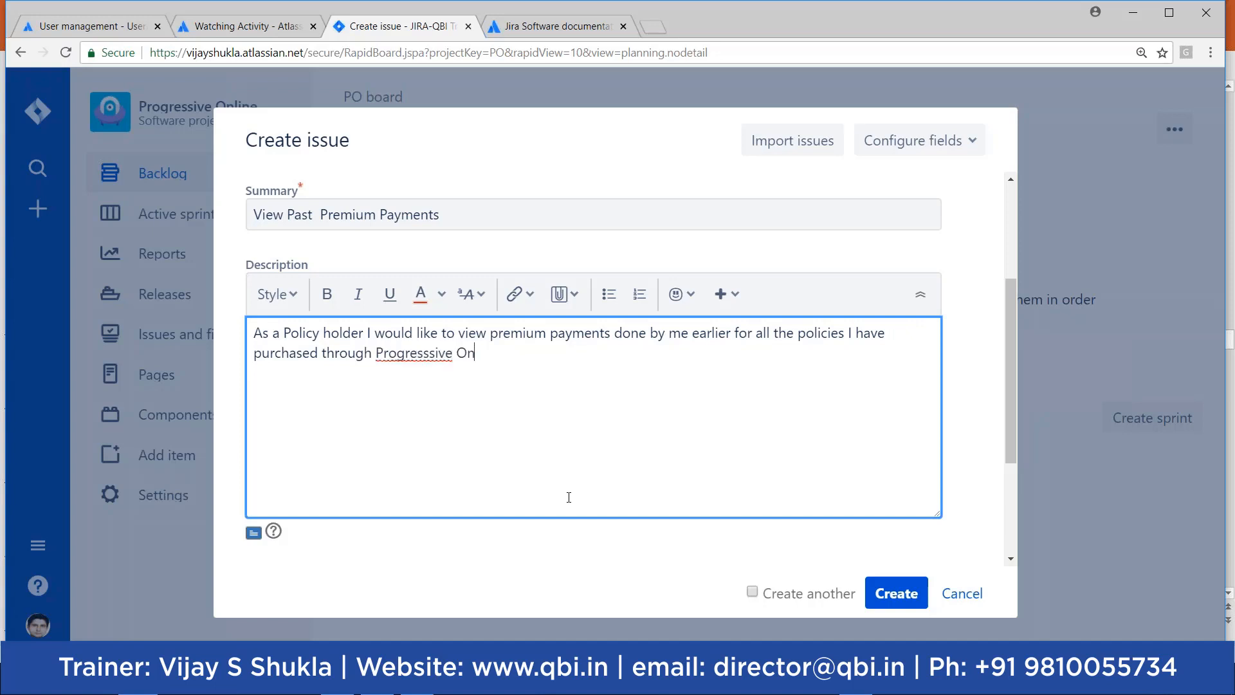
pyautogui.write('line')
# Step: Fix 'Progresssive', add 'so that I have update information on my premium payments', correcting 'uptodate'
pyautogui.click(435, 353)
pyautogui.press('BackSpace')
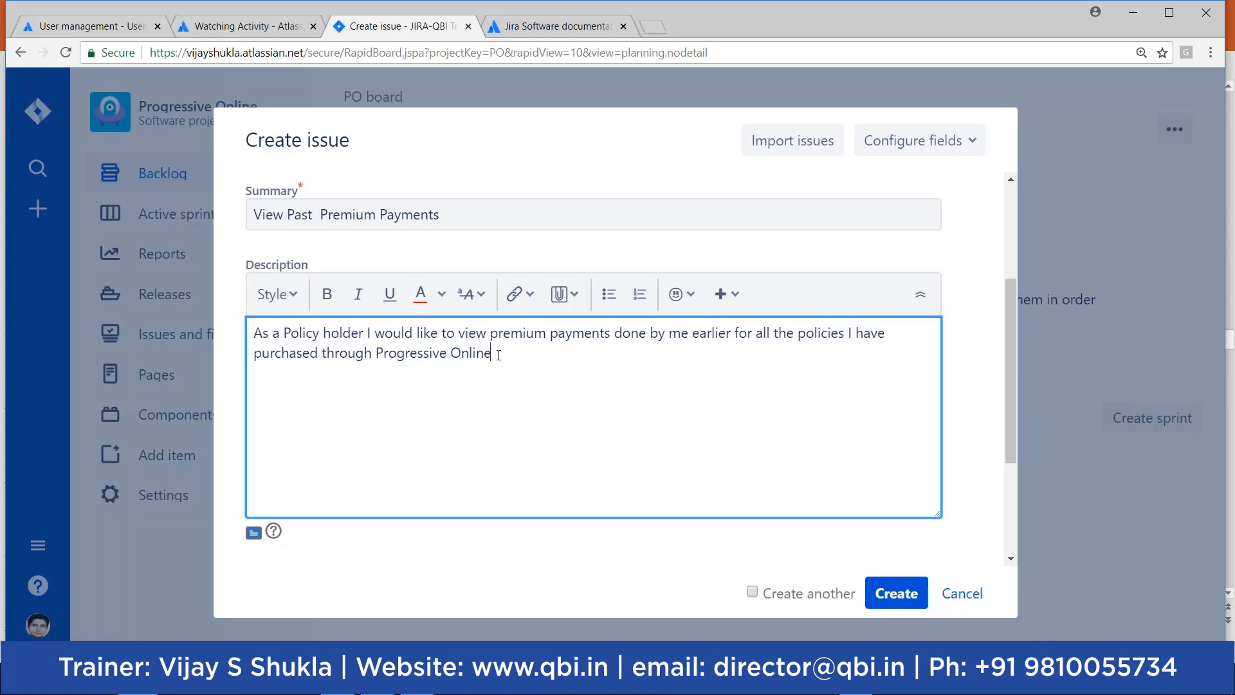
pyautogui.write('through Progressive Online so that I have uptod')
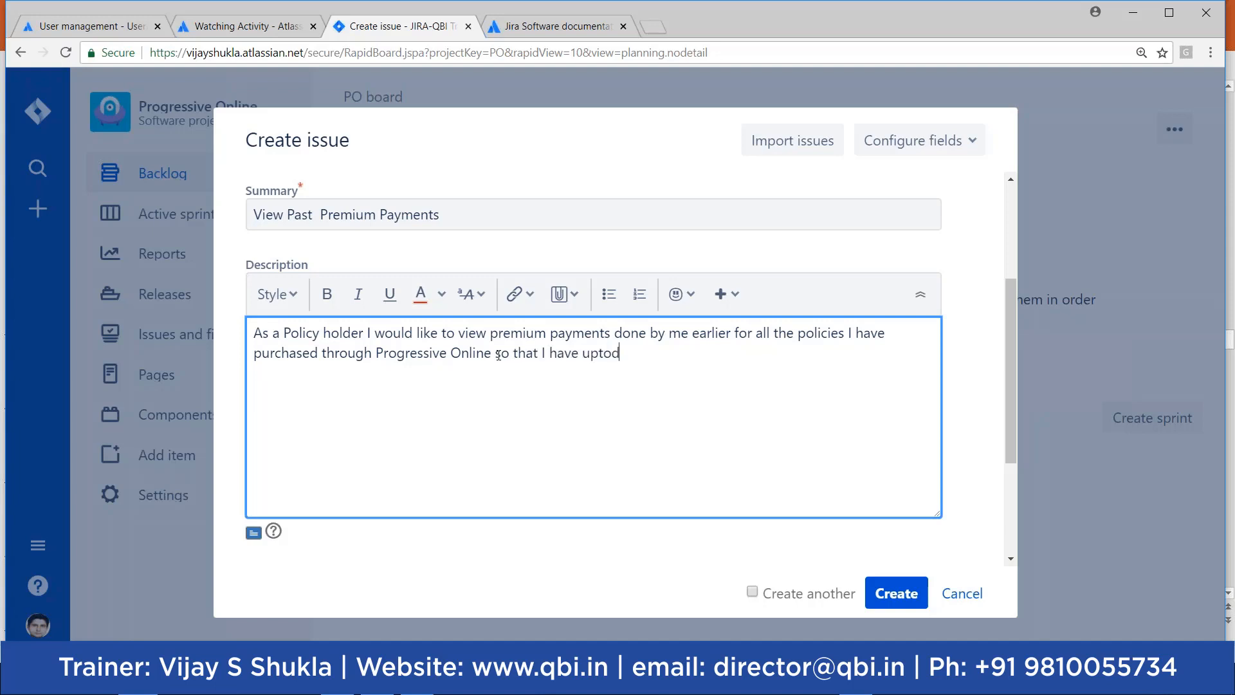
pyautogui.write('ate information on m')
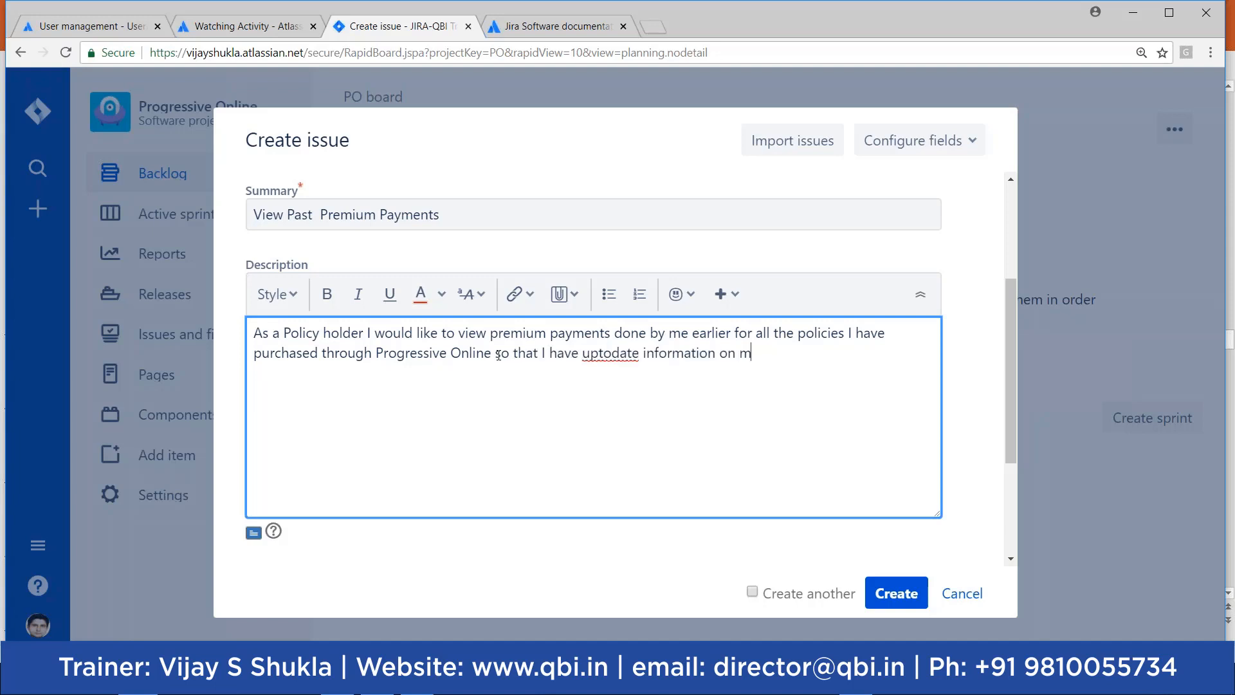
pyautogui.write('y pre')
pyautogui.press('BackSpace')
pyautogui.press('BackSpace')
pyautogui.write('premium payments.')
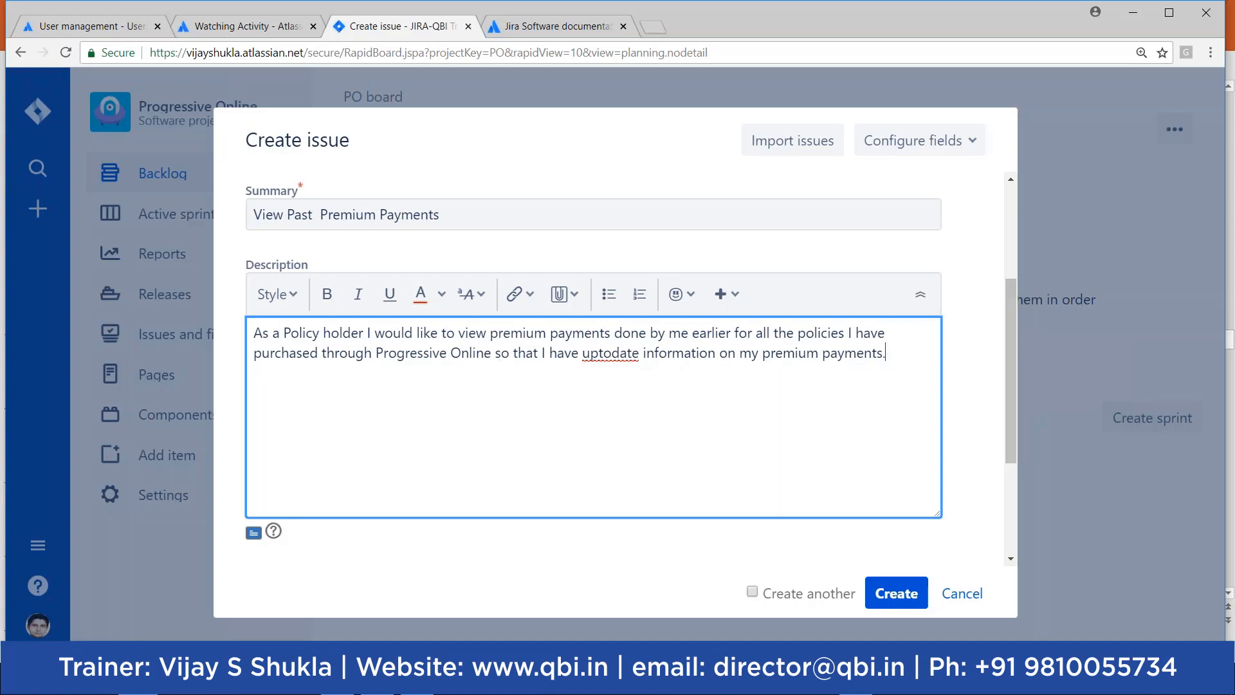
pyautogui.rightClick(609, 354)
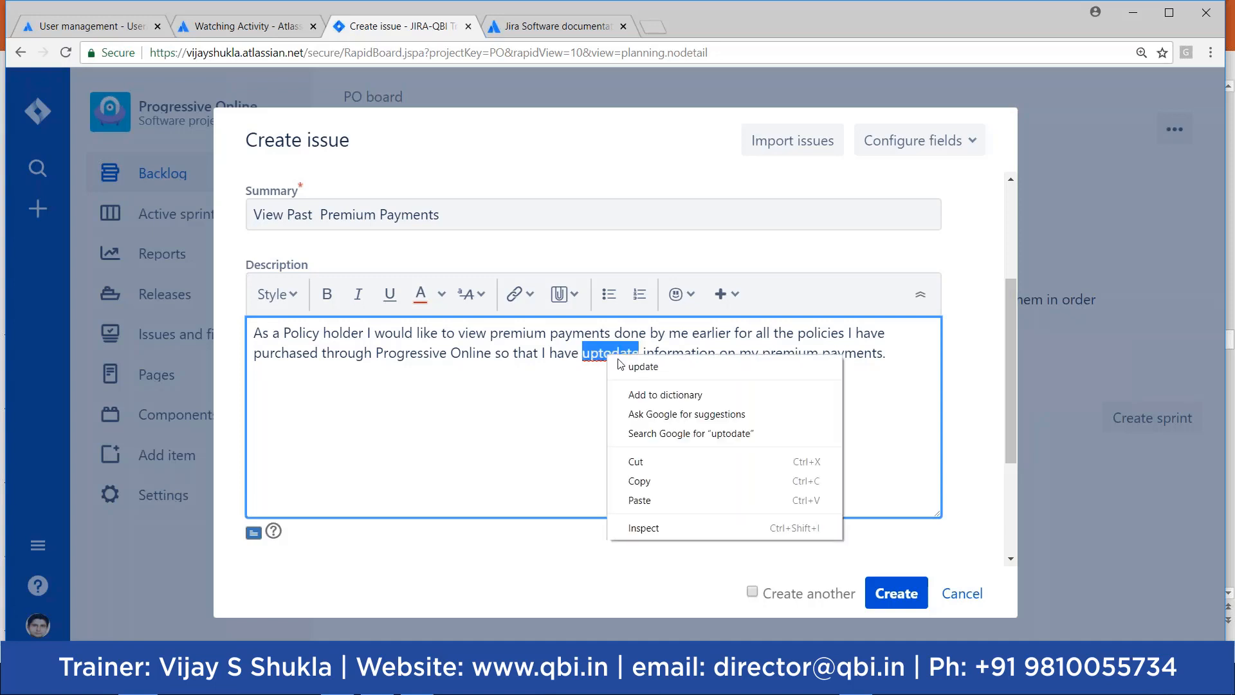
pyautogui.click(643, 368)
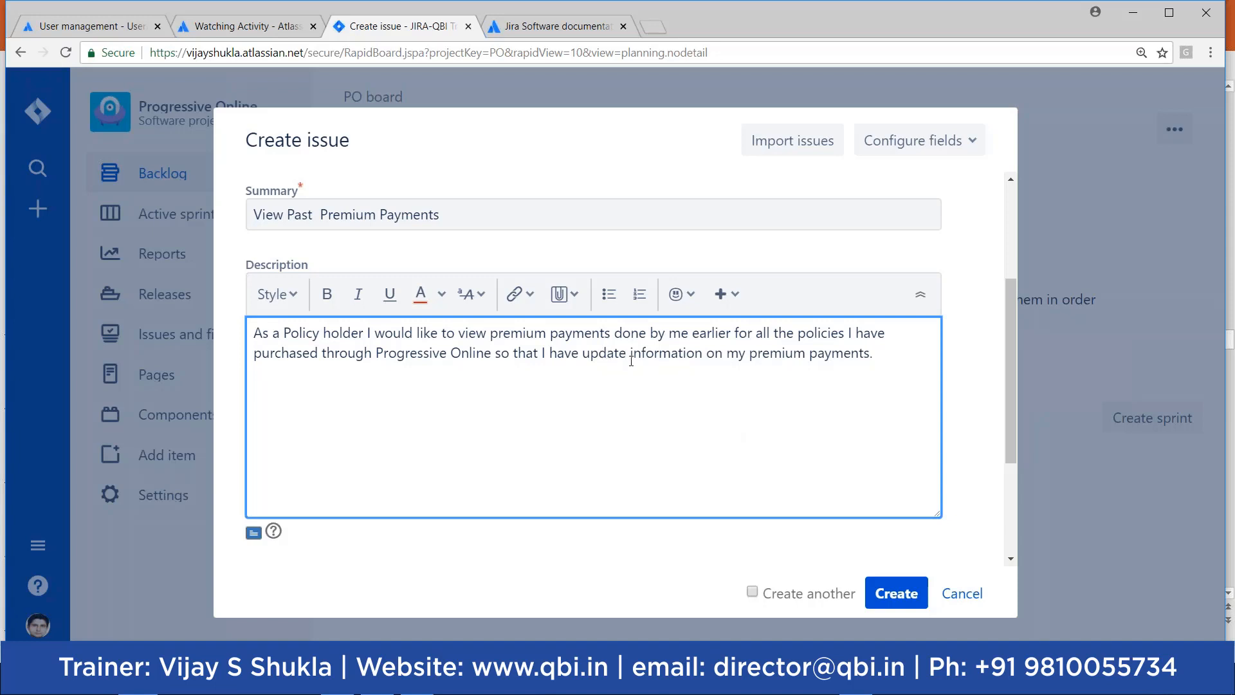
pyautogui.moveTo(1010, 381); pyautogui.dragTo(1008, 492)
pyautogui.moveTo(575, 465); pyautogui.dragTo(456, 417)
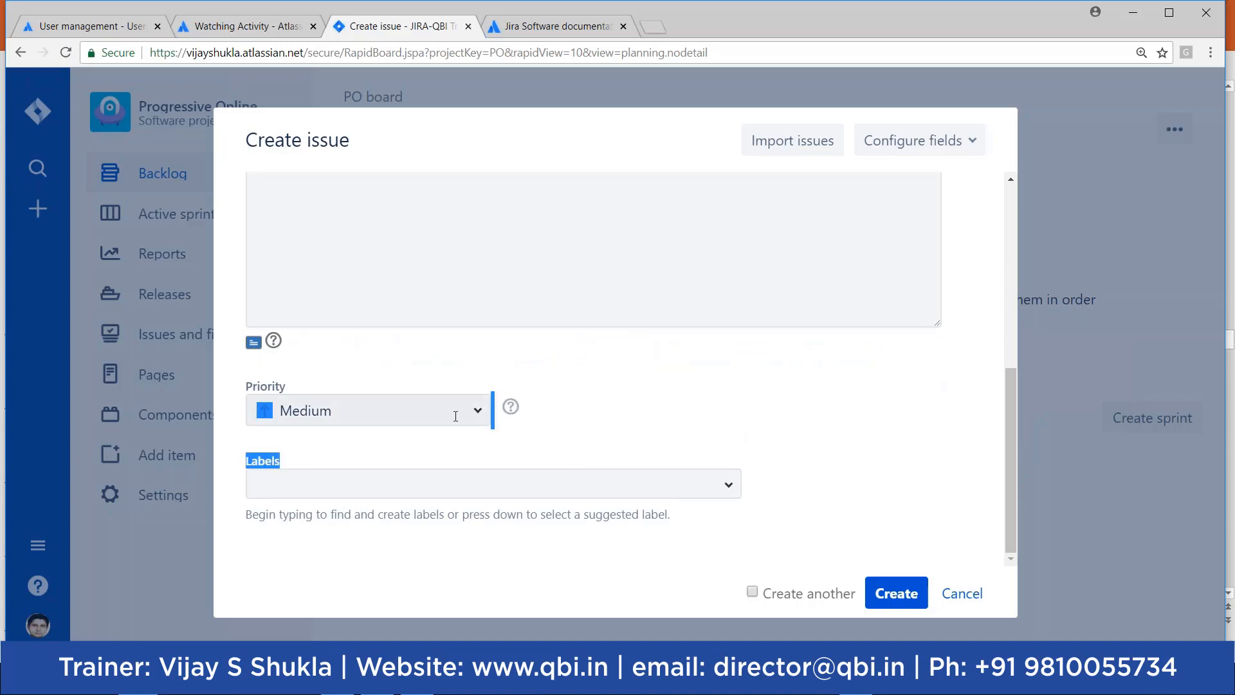
pyautogui.click(453, 484)
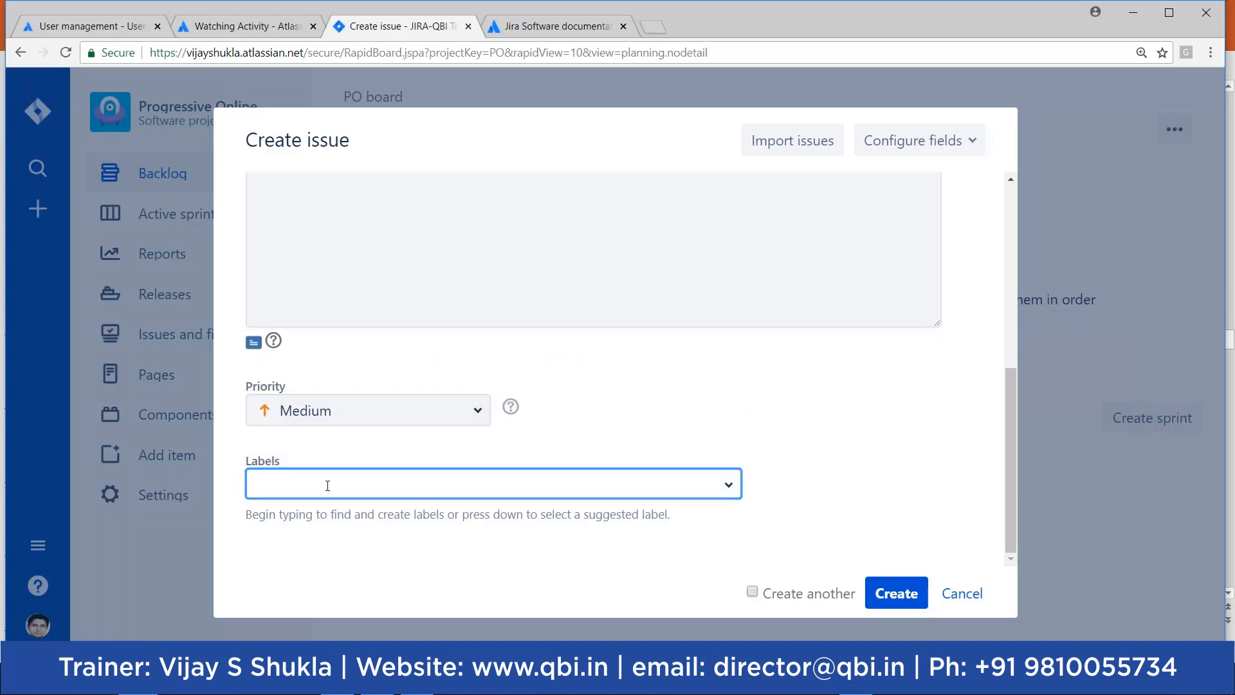
pyautogui.click(727, 487)
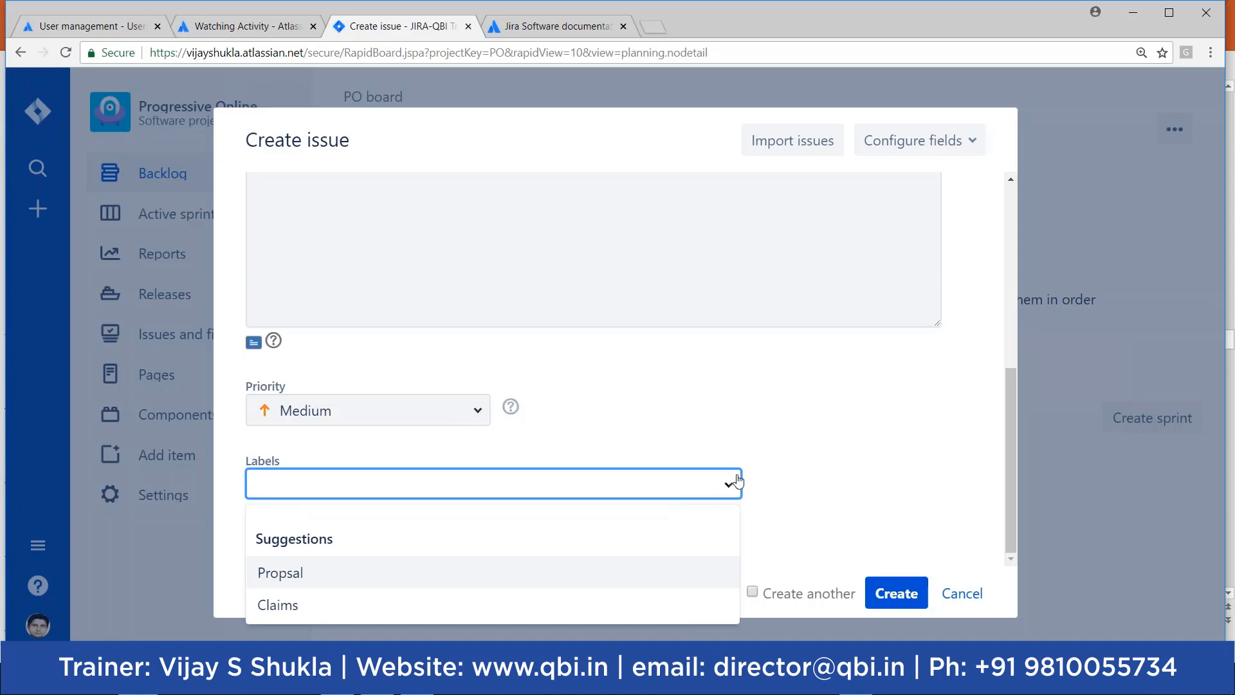
pyautogui.click(800, 436)
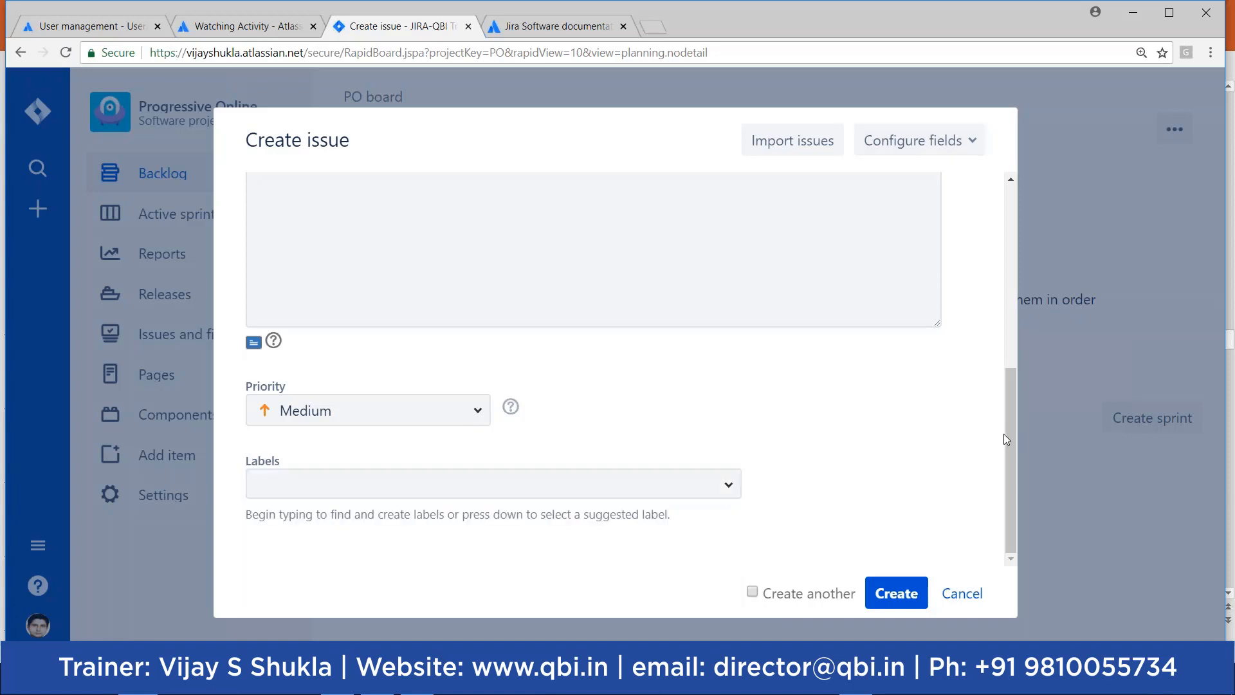
pyautogui.moveTo(1014, 434); pyautogui.dragTo(1010, 218)
pyautogui.rightClick(1010, 219)
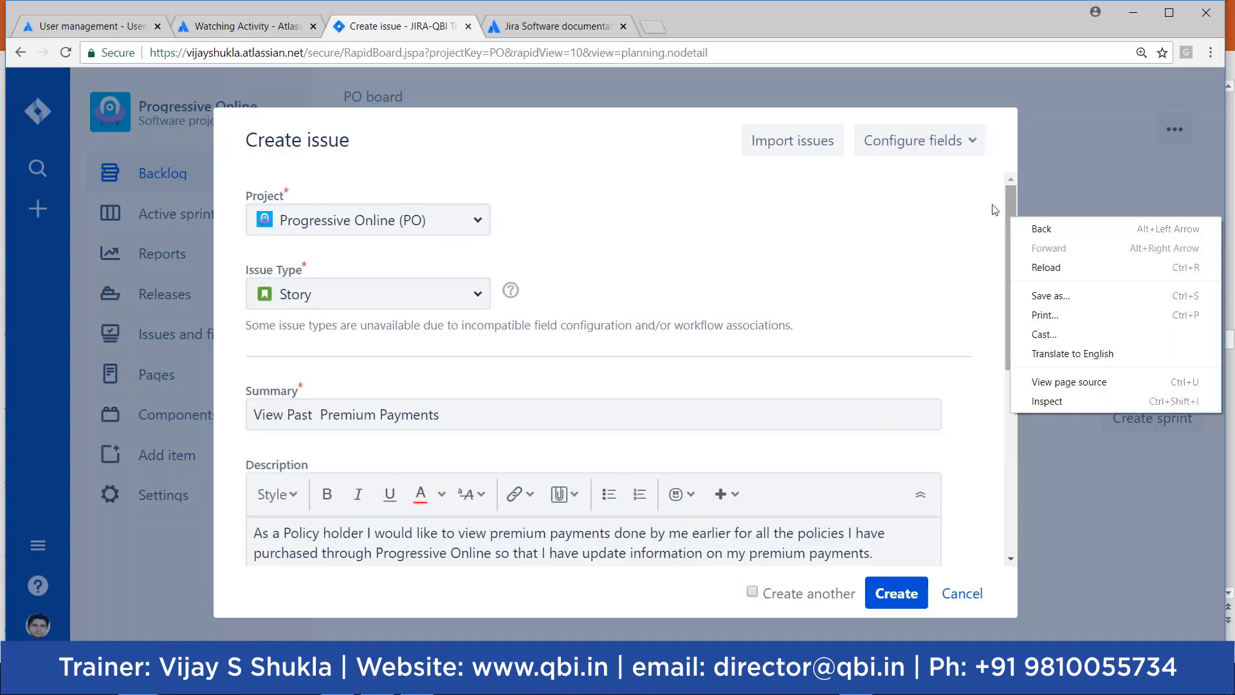
# Step: Add the Assignee, Sprint, Epic Link and Linked Issues fields through Configure fields
pyautogui.click(954, 145)
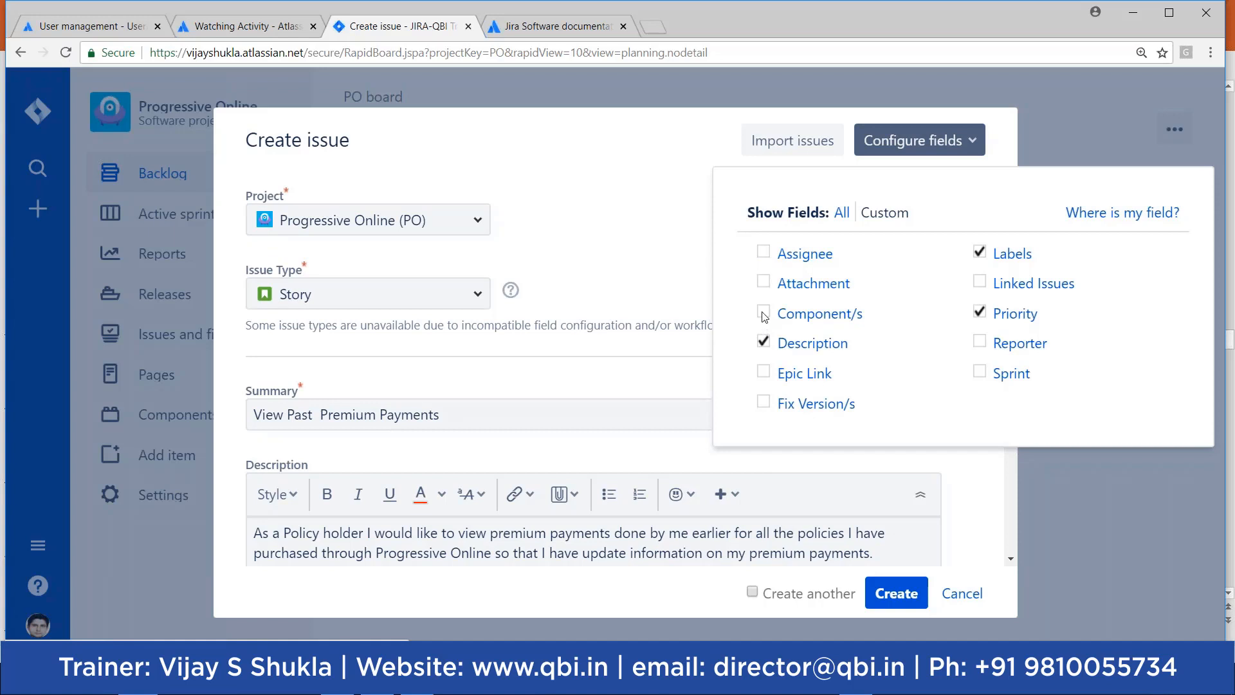
pyautogui.click(764, 253)
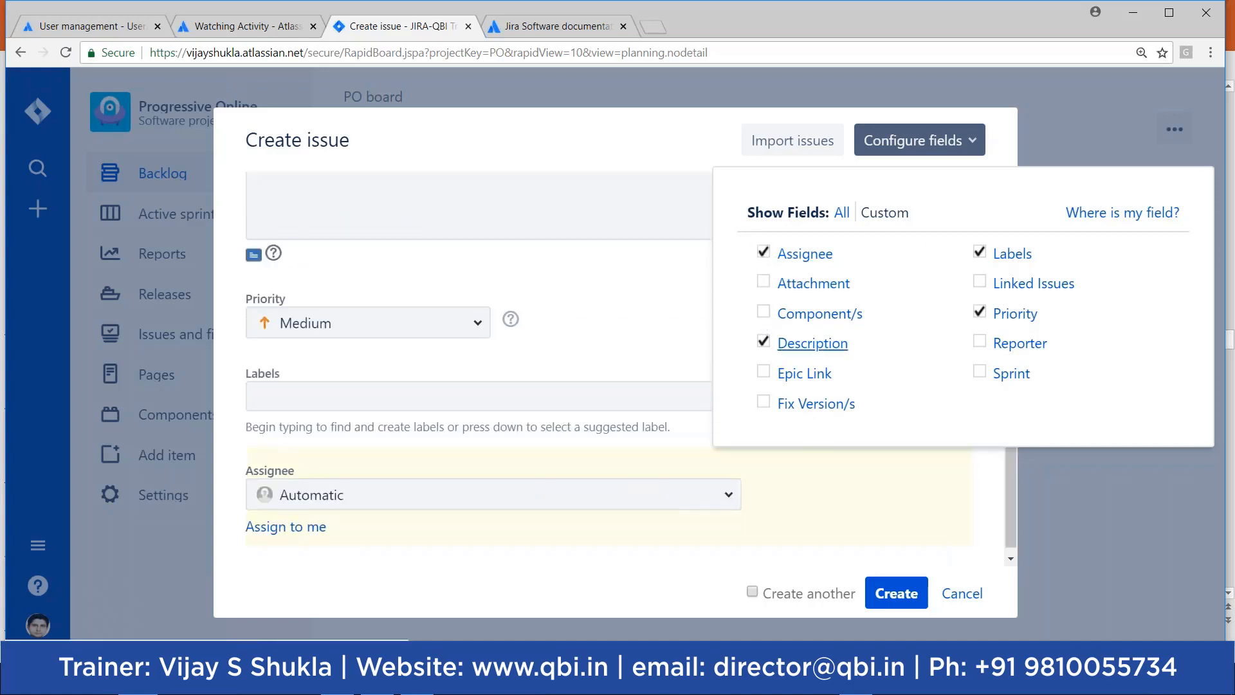
pyautogui.click(979, 371)
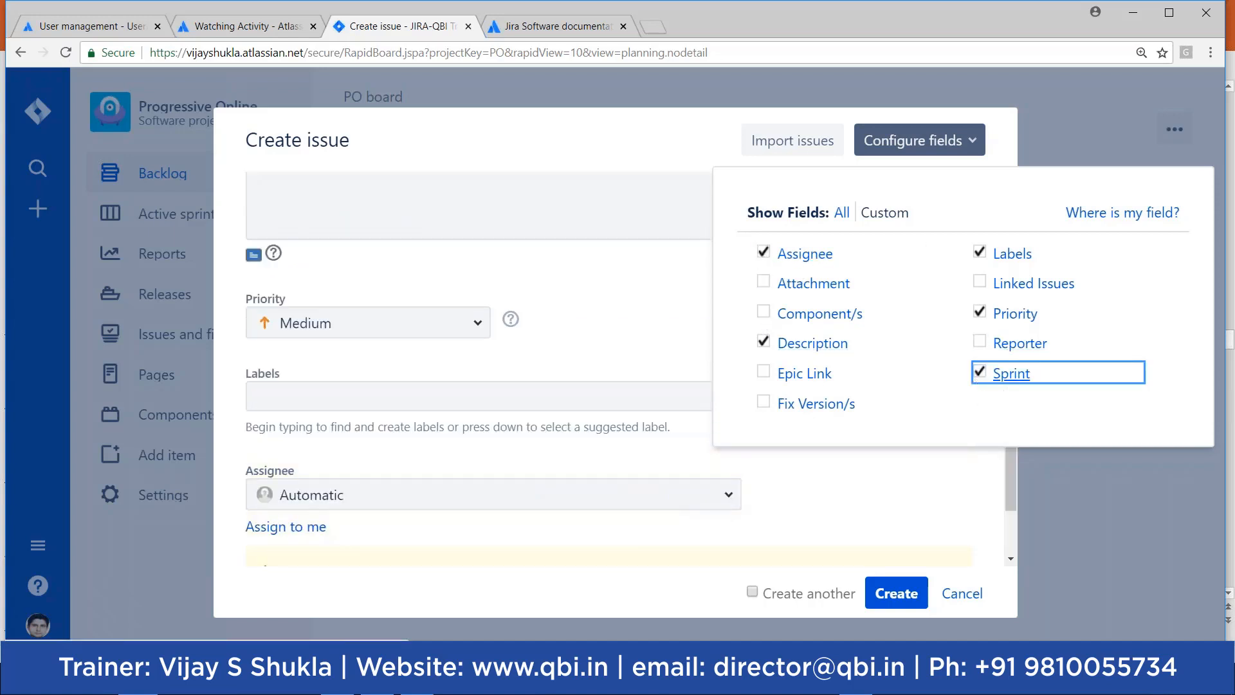
pyautogui.click(763, 374)
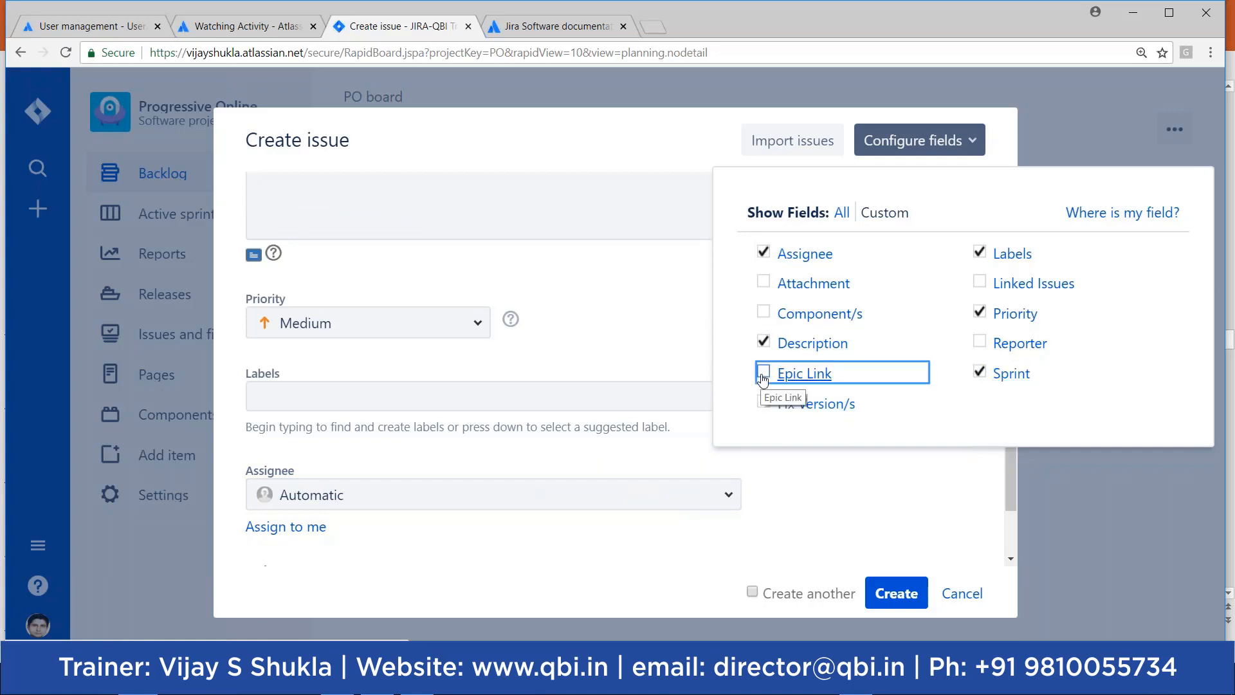
pyautogui.click(764, 374)
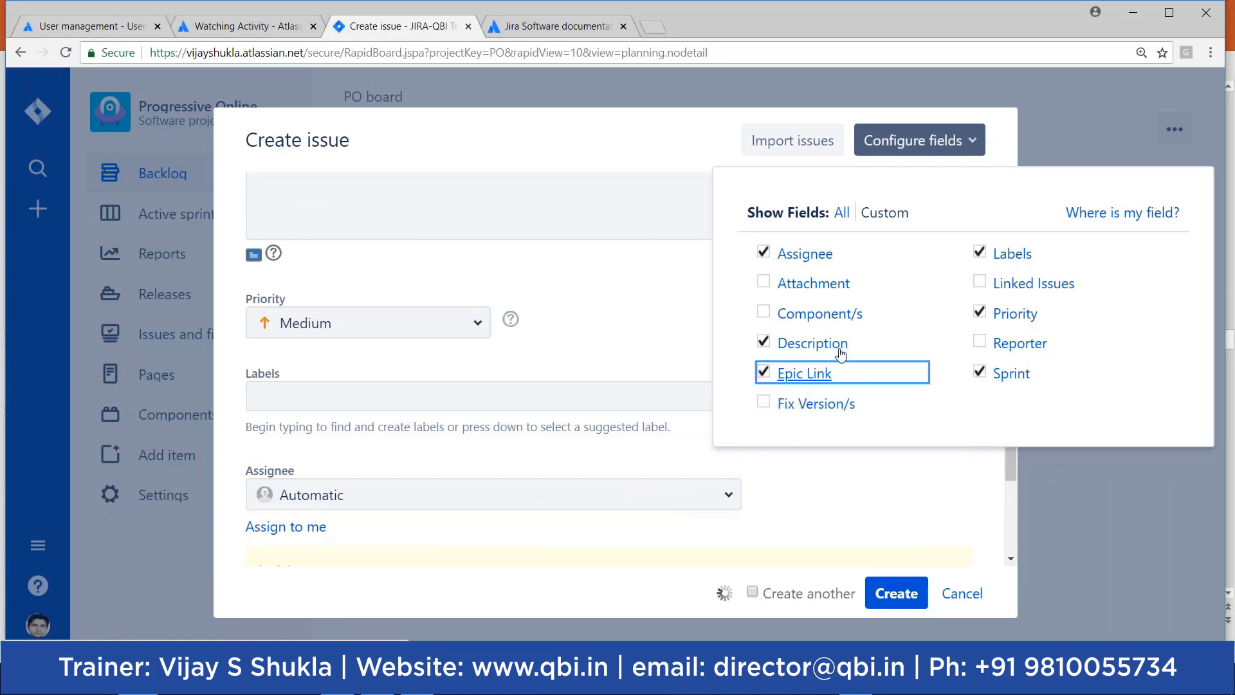
pyautogui.click(978, 283)
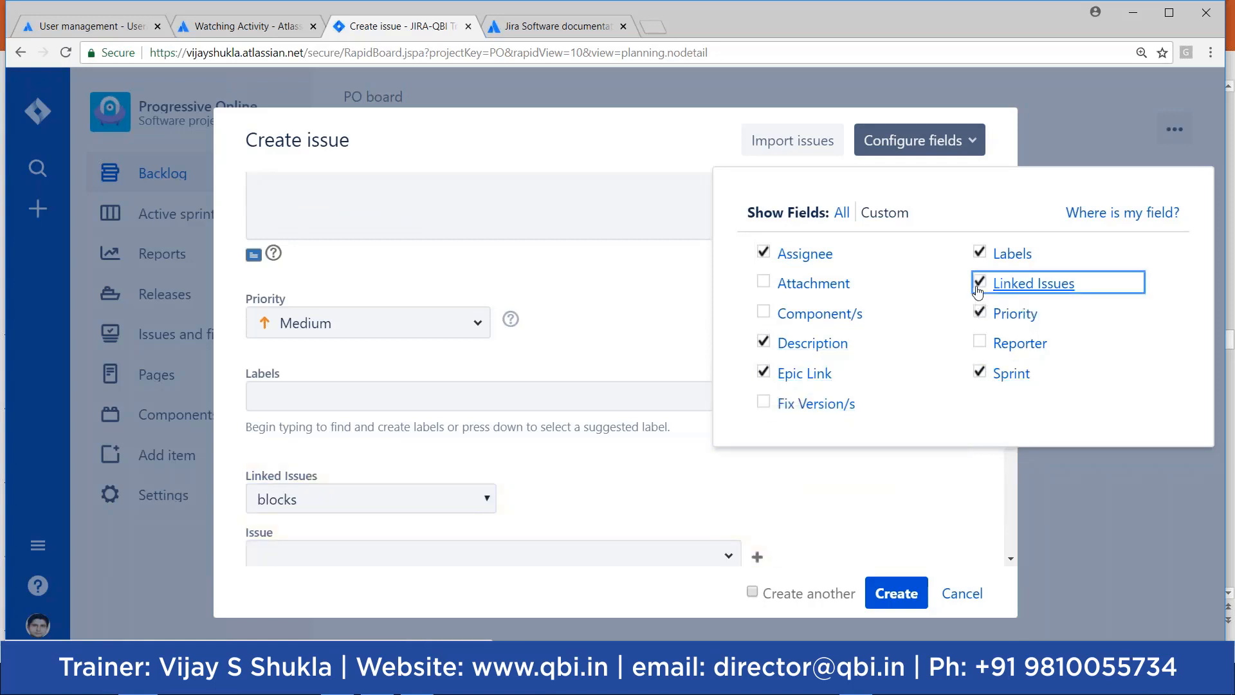
pyautogui.click(553, 395)
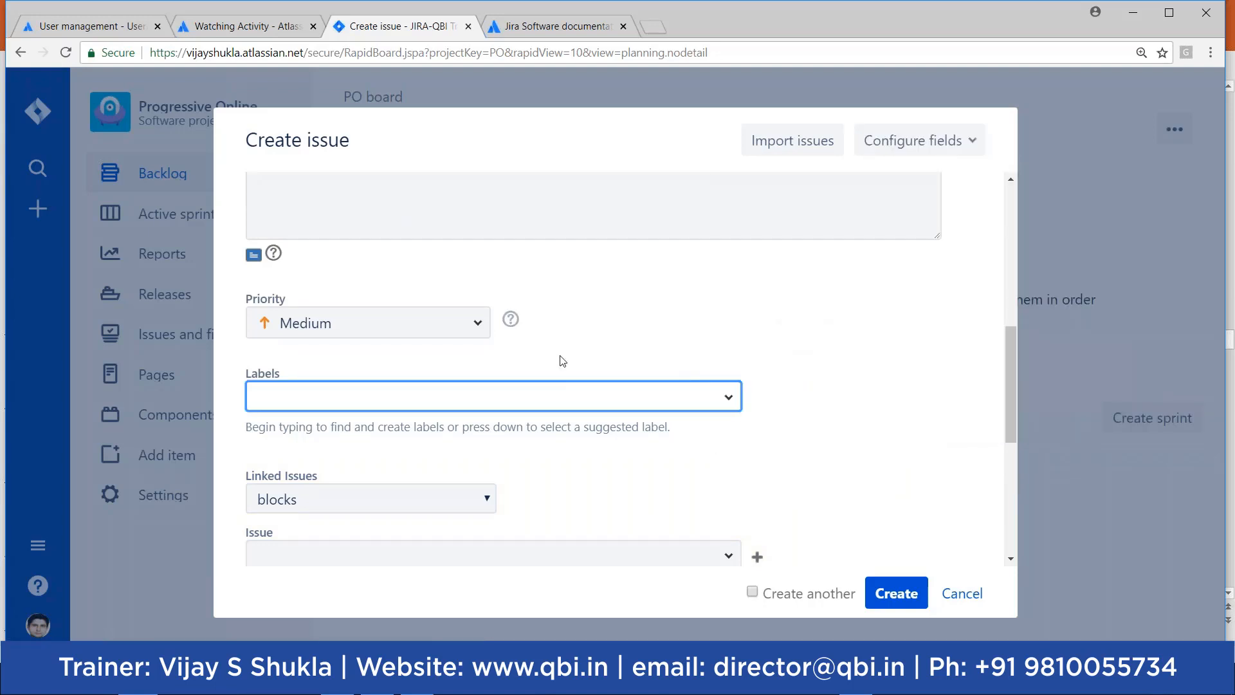
# Step: Review the form and create the story, which appears as PO-1 in the backlog
pyautogui.moveTo(1017, 387)
pyautogui.mouseDown()
pyautogui.moveTo(1021, 241)
pyautogui.moveTo(1018, 406)
pyautogui.mouseUp()
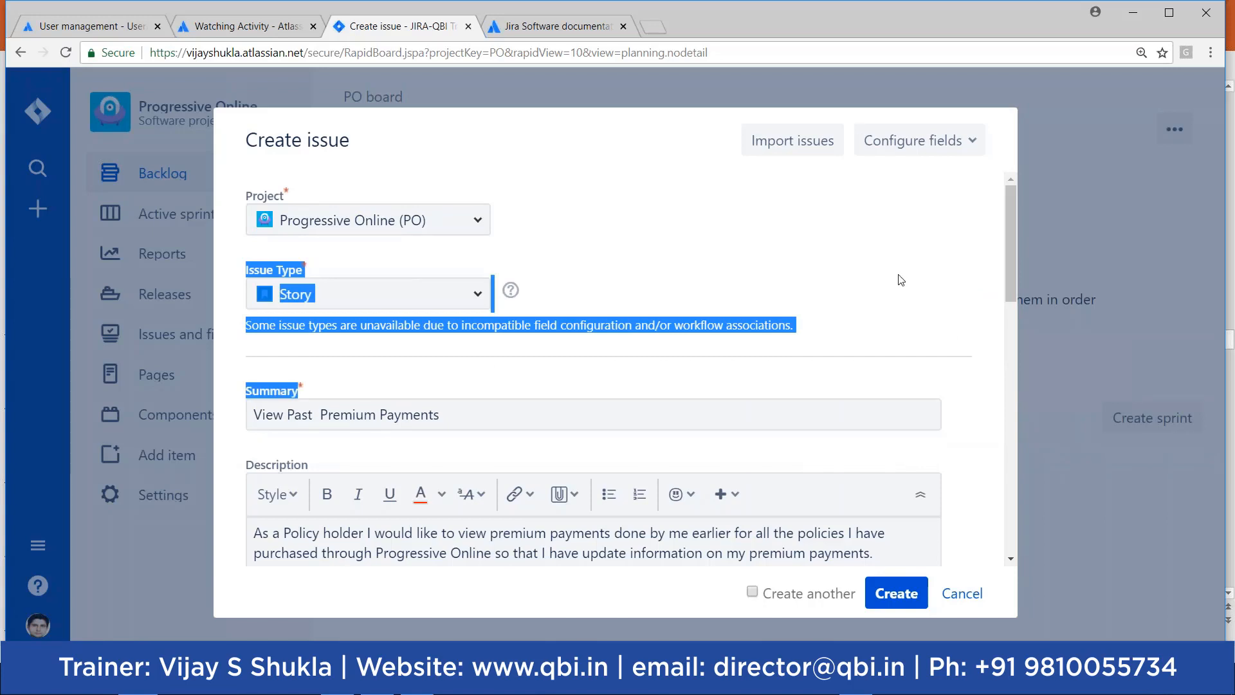
pyautogui.moveTo(1014, 281); pyautogui.dragTo(998, 588)
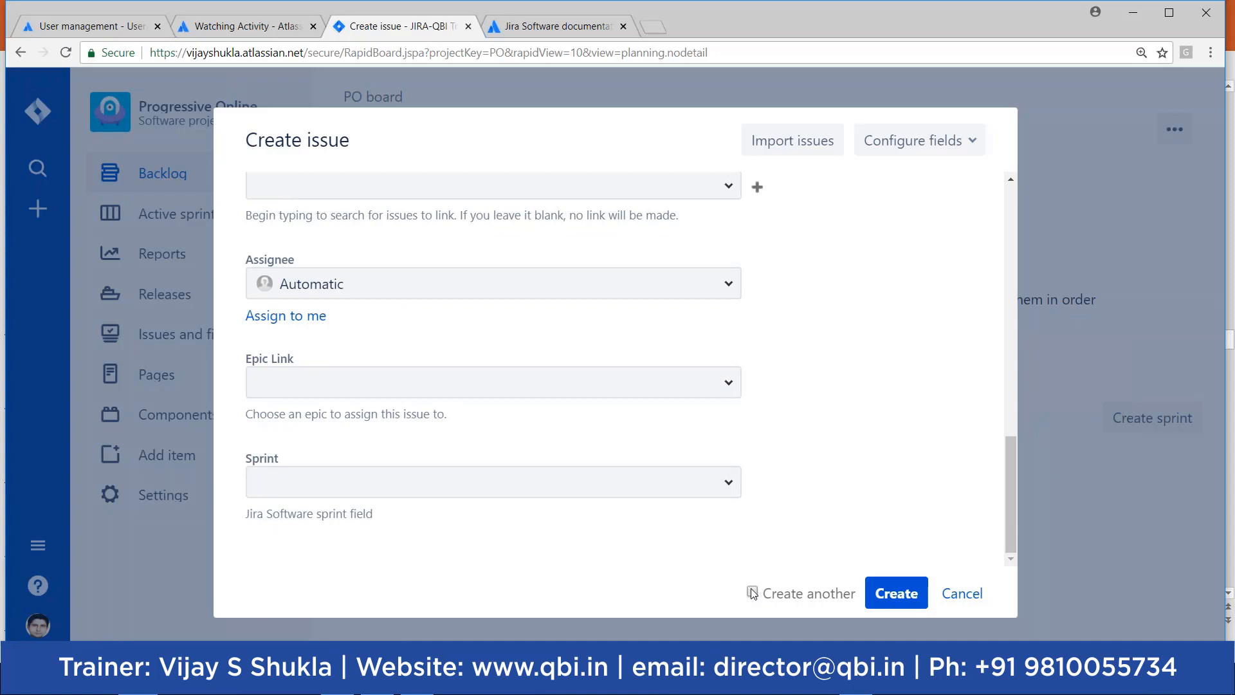
pyautogui.click(895, 594)
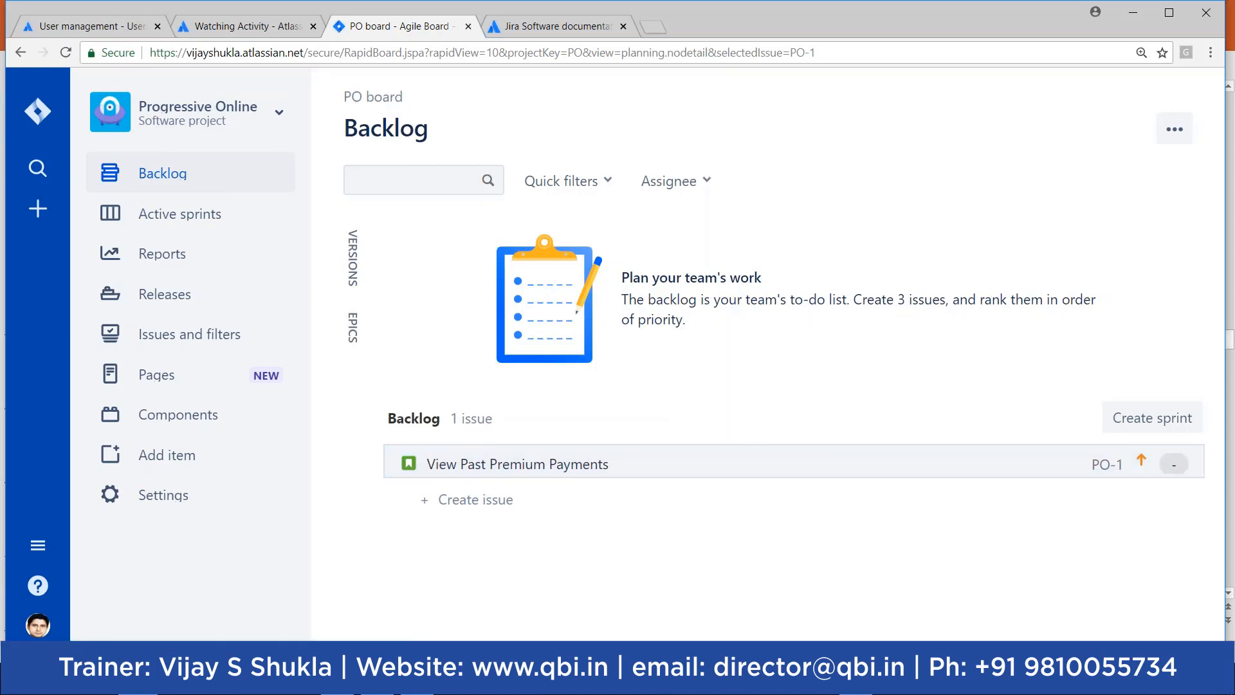
pyautogui.click(452, 463)
pyautogui.click(457, 468)
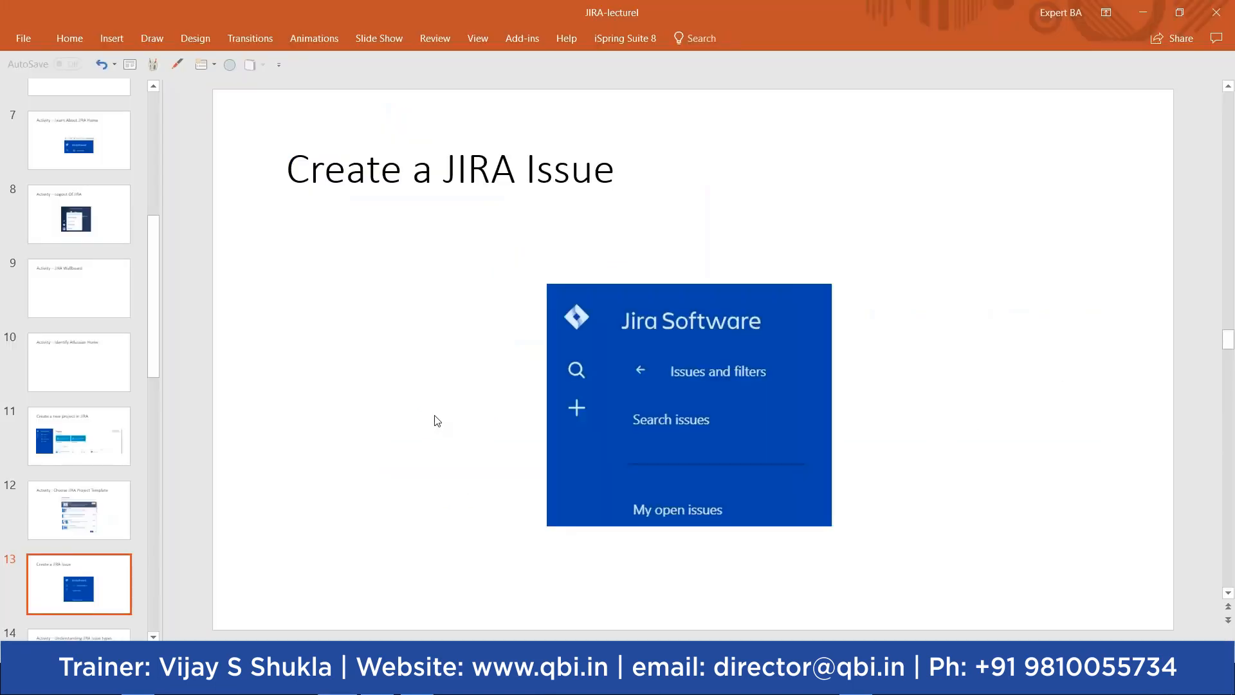
# Step: Go through slides 12 and 13 to the 'Understanding JIRA Issue types' slide
pyautogui.click(74, 518)
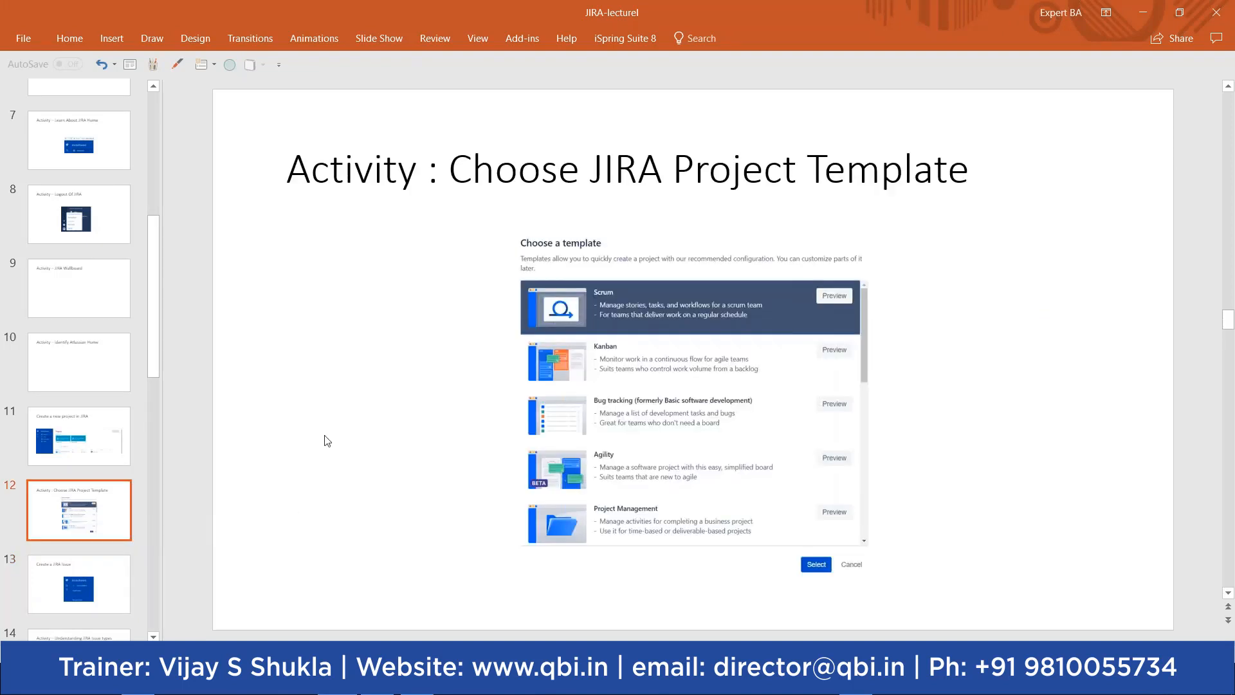
pyautogui.click(615, 446)
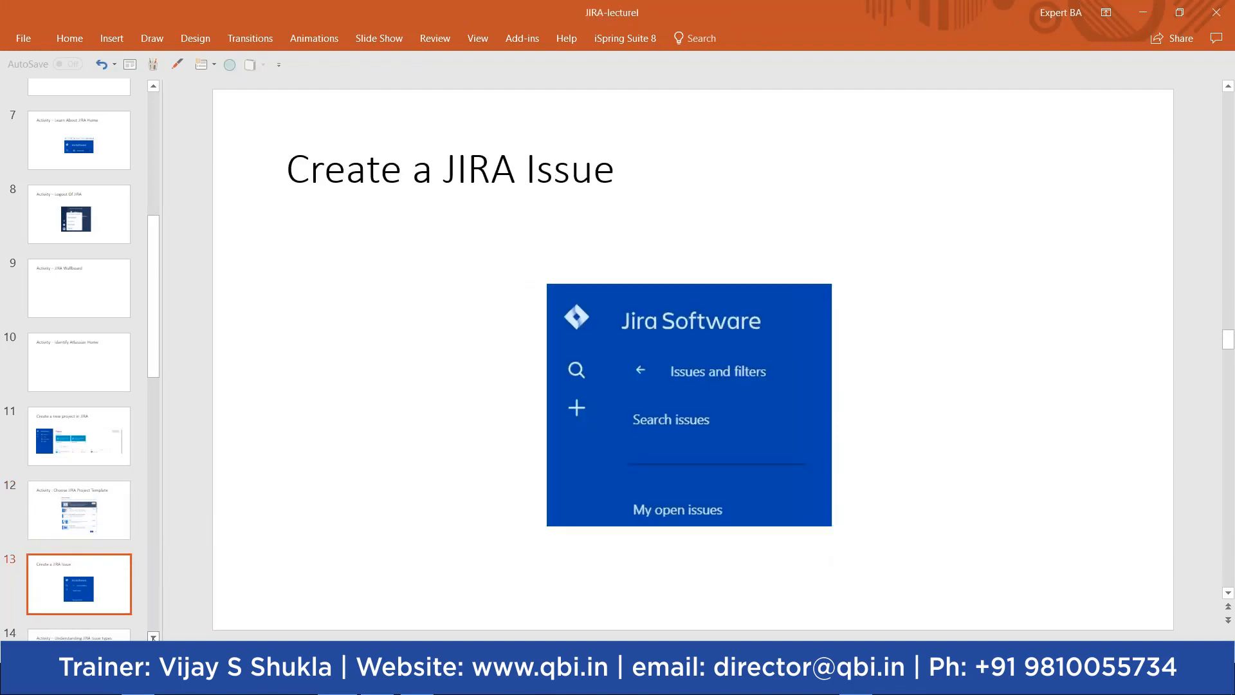
pyautogui.click(153, 637)
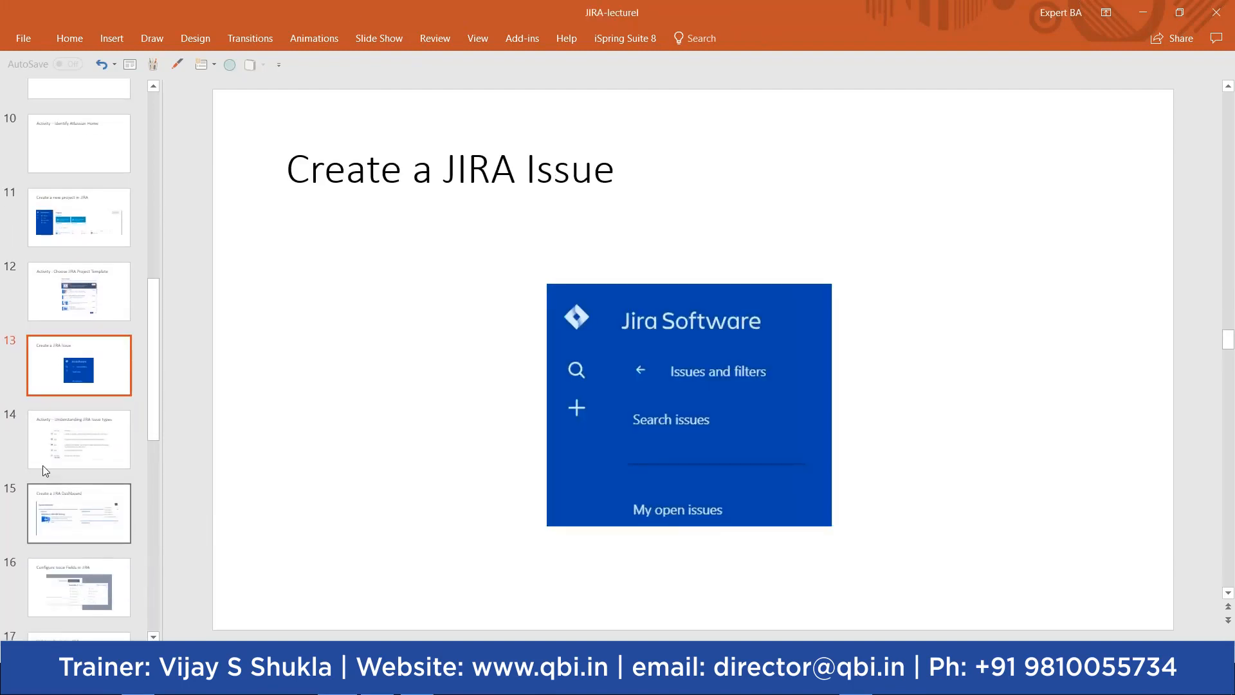
pyautogui.click(42, 464)
# Step: Slightly resize the issue-type table picture and shift it up and to the left
pyautogui.click(650, 381)
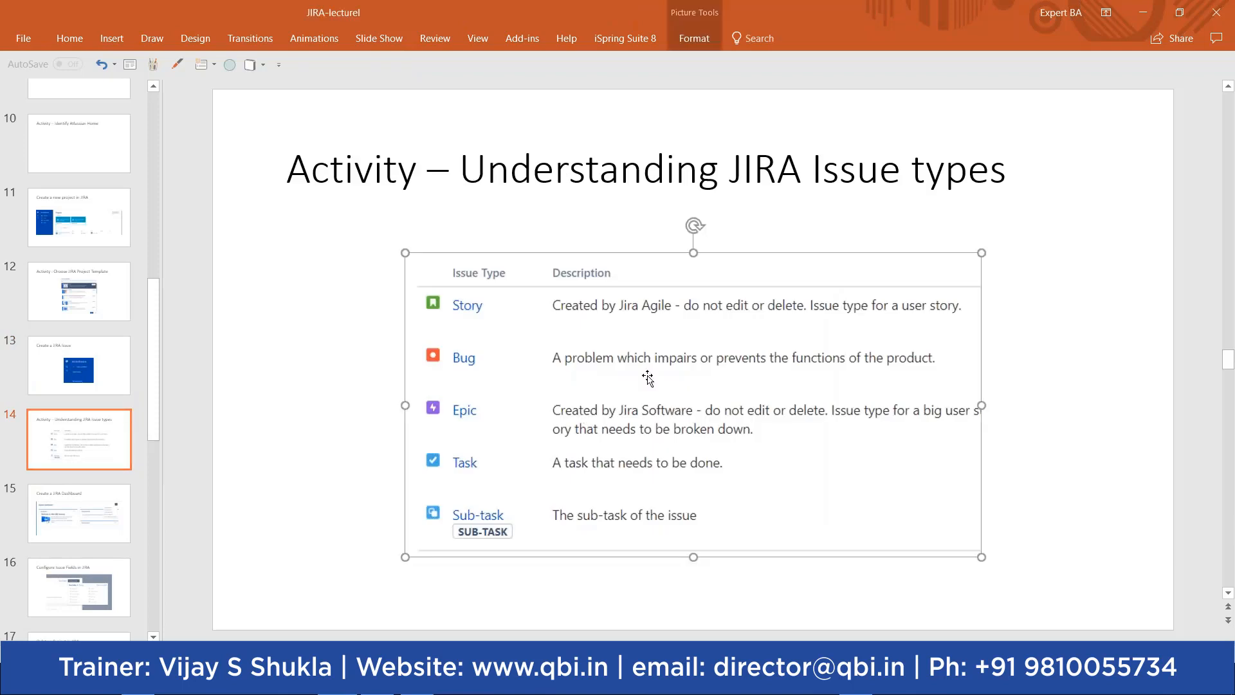
pyautogui.moveTo(982, 252); pyautogui.dragTo(990, 243)
pyautogui.moveTo(827, 342); pyautogui.dragTo(767, 350)
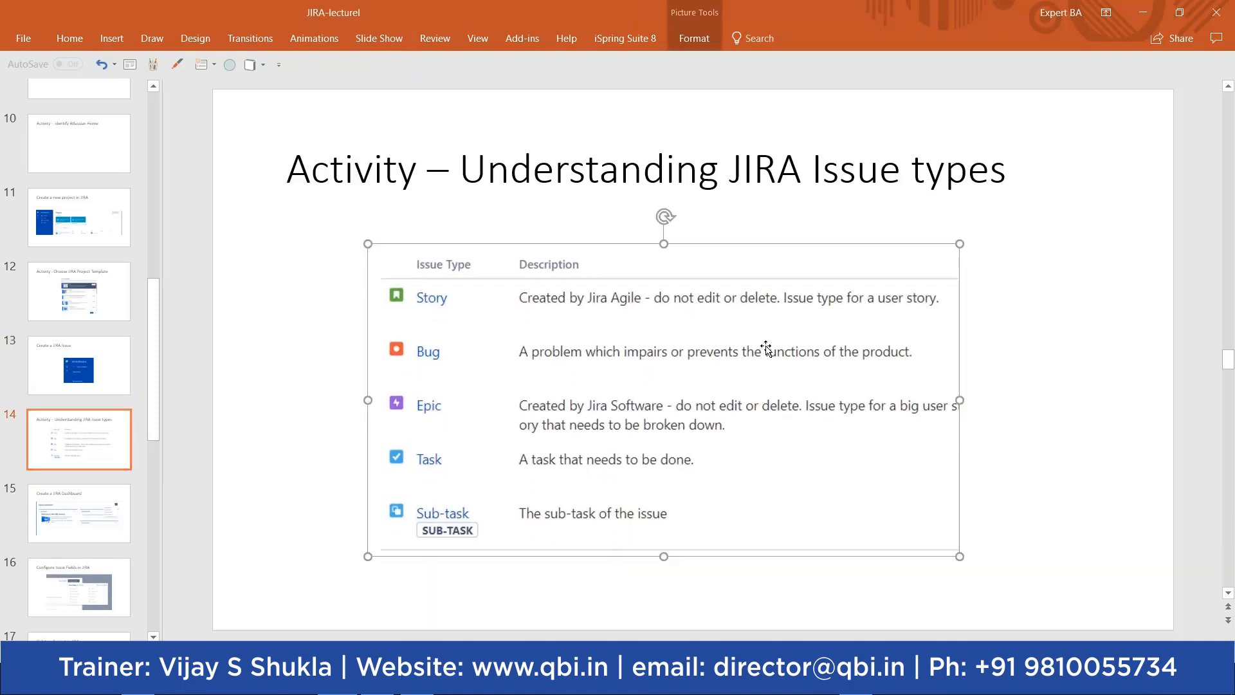
pyautogui.click(298, 350)
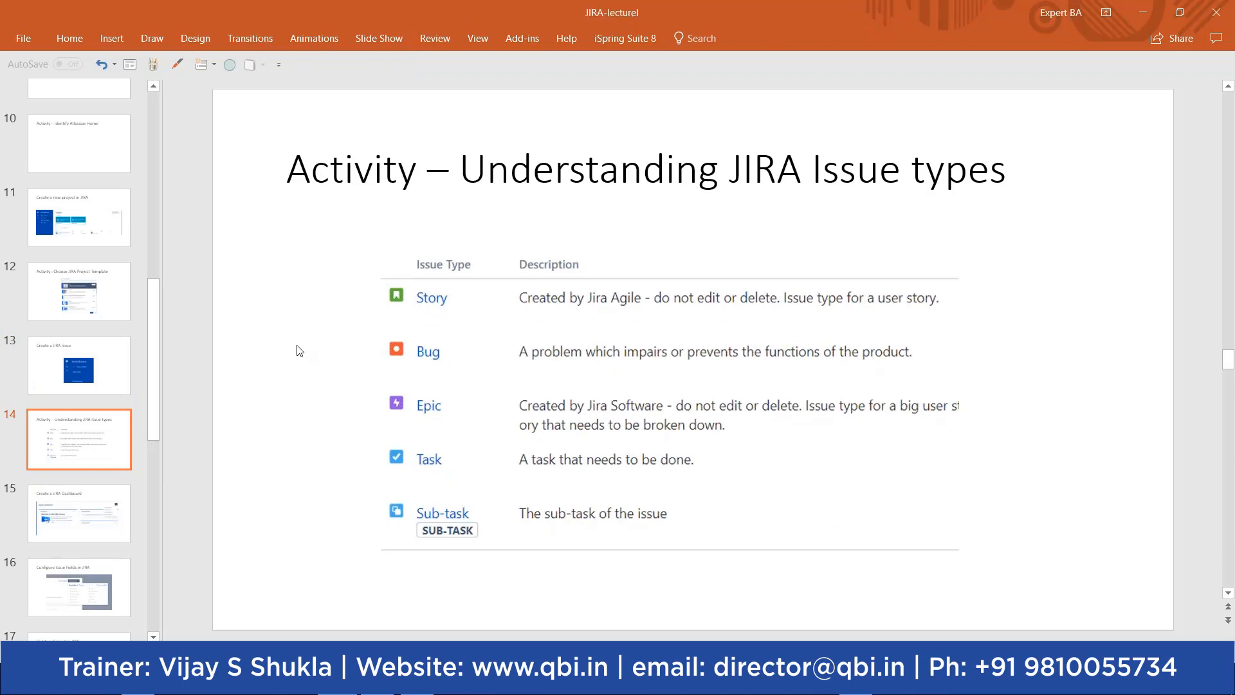